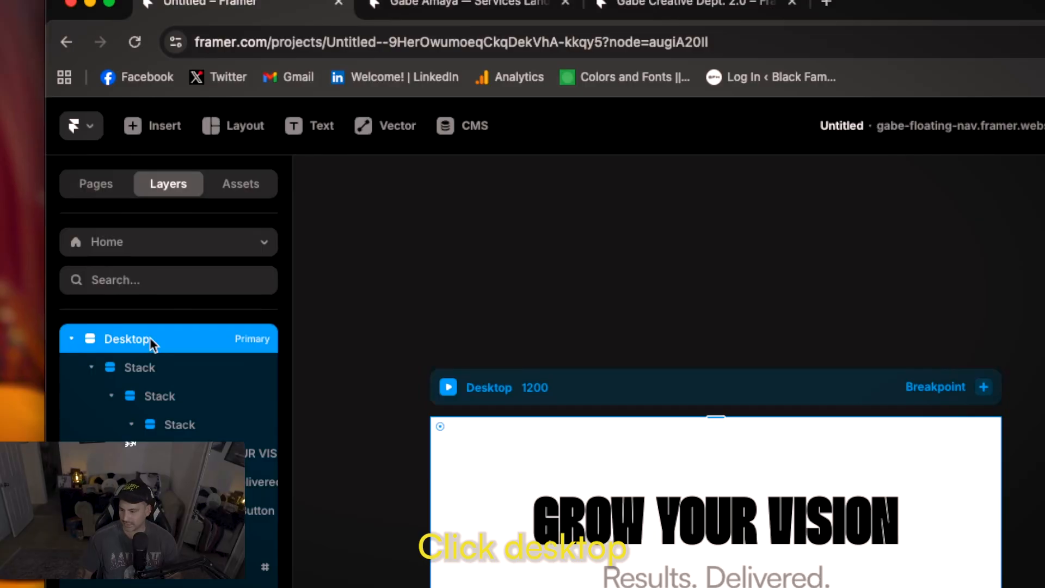
- Paste the floating nav into the Desktop breakpoint and move it to the page's upper-right corner, 46 from the top and 42 from the right
{"action": "key", "text": "super+v"}
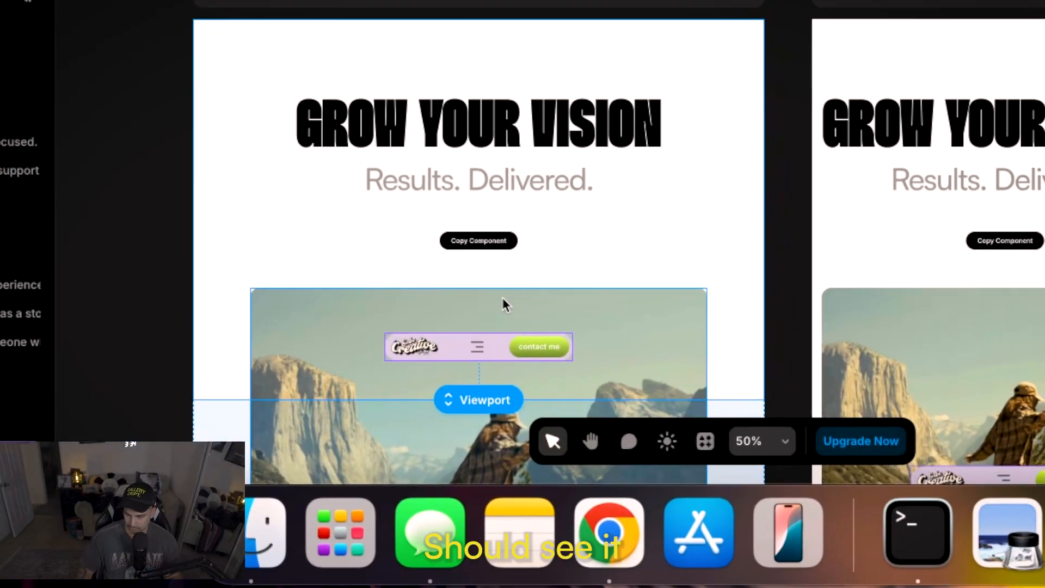
{"action": "scroll", "coordinate": [502, 299], "scroll_direction": "down", "scroll_amount": 1}
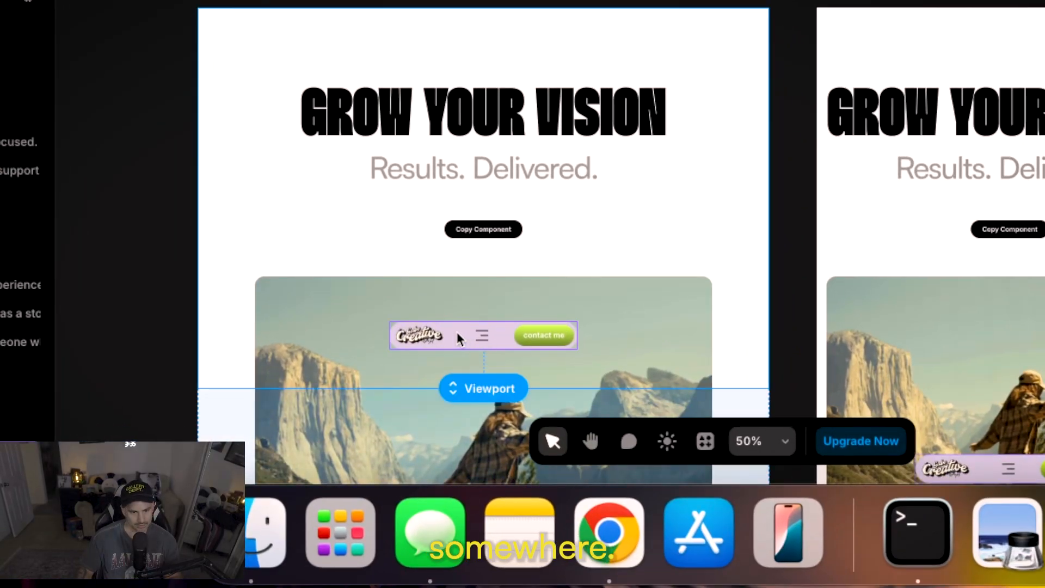
{"action": "left_click_drag", "start_coordinate": [459, 336], "coordinate": [629, 47]}
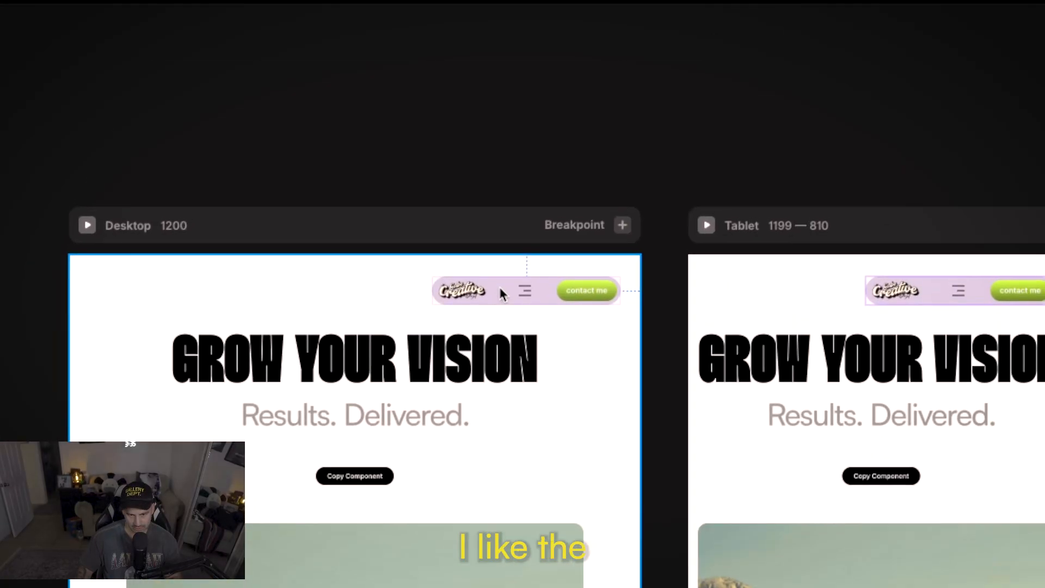
{"action": "left_click_drag", "start_coordinate": [499, 287], "coordinate": [500, 288]}
{"action": "scroll", "coordinate": [477, 312], "scroll_direction": "right", "scroll_amount": 1}
{"action": "scroll", "coordinate": [478, 312], "scroll_direction": "up", "scroll_amount": 1}
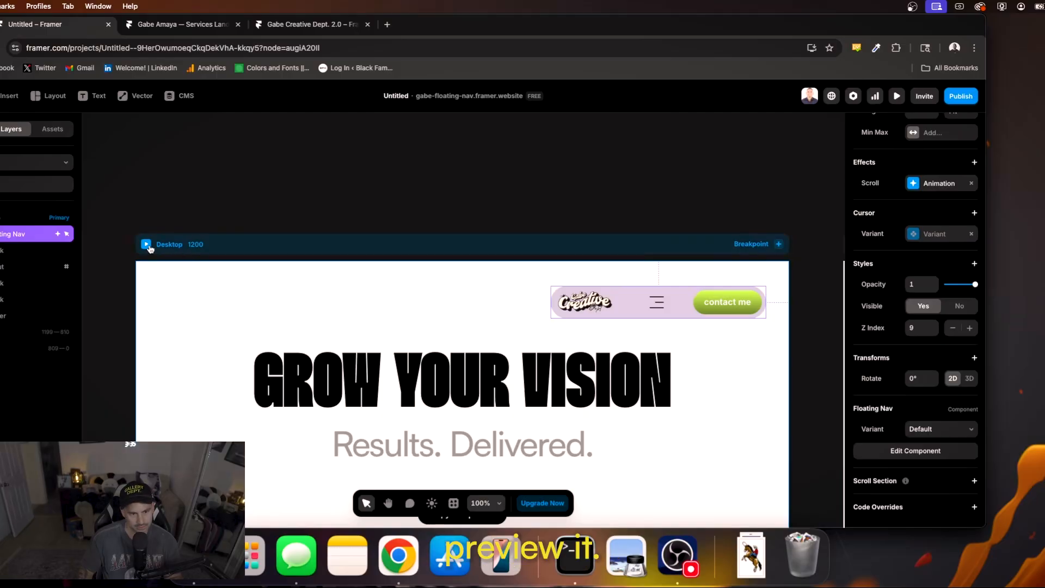
- Preview the Desktop page and scroll through it to check how the floating nav behaves, then return to the canvas
{"action": "key", "text": "super+p"}
{"action": "scroll", "coordinate": [521, 244], "scroll_direction": "down", "scroll_amount": 5}
{"action": "scroll", "coordinate": [521, 244], "scroll_direction": "down", "scroll_amount": 4}
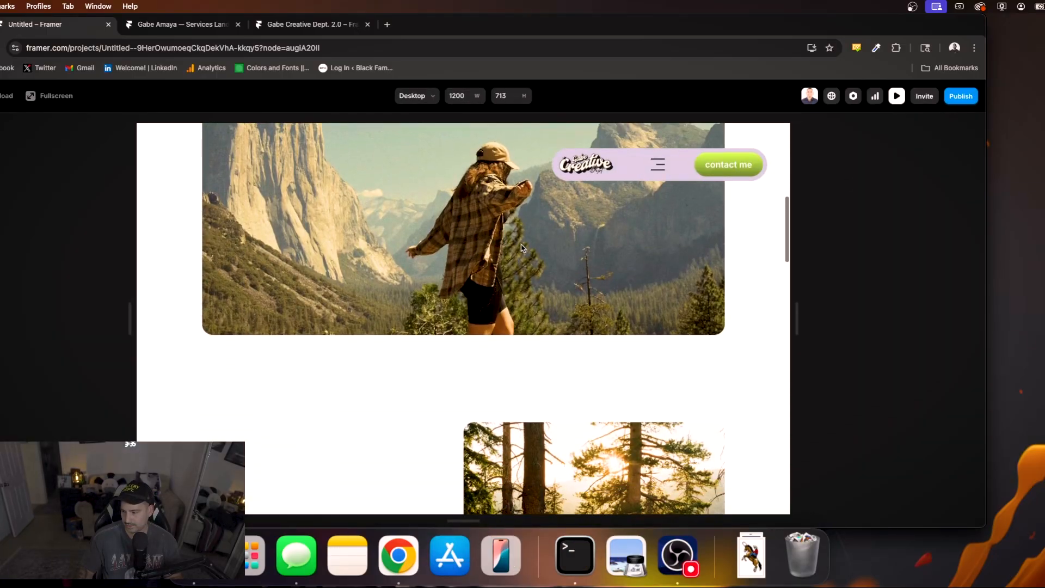
{"action": "scroll", "coordinate": [521, 246], "scroll_direction": "up", "scroll_amount": 8}
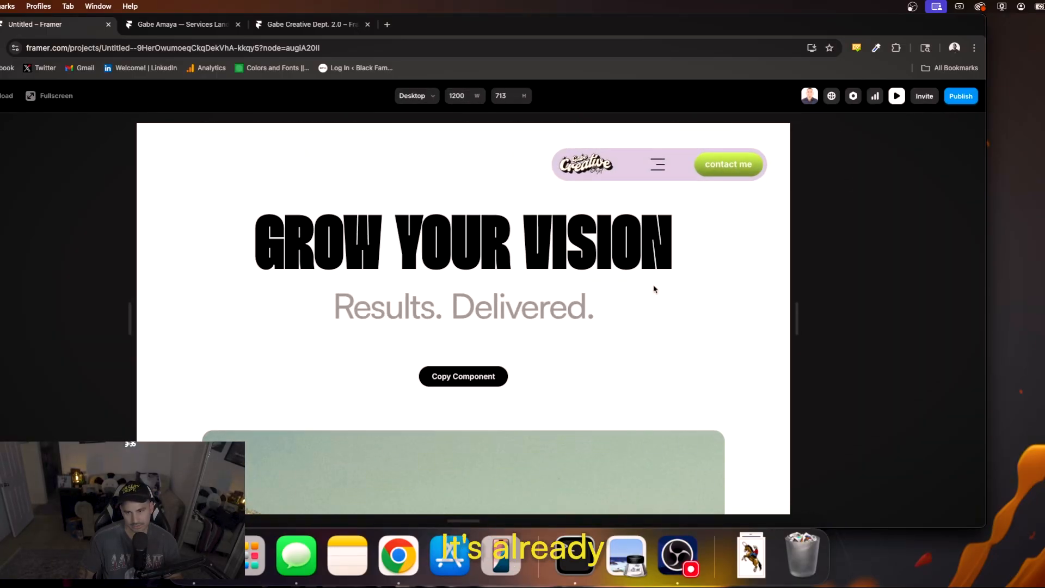
{"action": "scroll", "coordinate": [654, 290], "scroll_direction": "down", "scroll_amount": 5}
{"action": "scroll", "coordinate": [655, 290], "scroll_direction": "up", "scroll_amount": 5}
{"action": "left_click", "coordinate": [896, 98]}
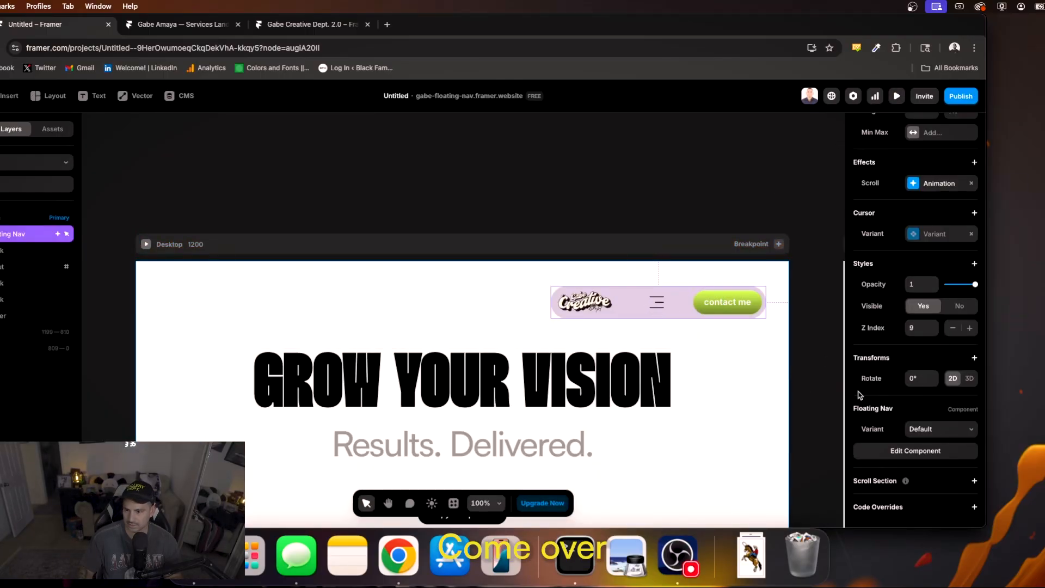
- Set the floating nav's position type to Fixed
{"action": "scroll", "coordinate": [886, 389], "scroll_direction": "up", "scroll_amount": 5}
{"action": "left_click", "coordinate": [948, 261]}
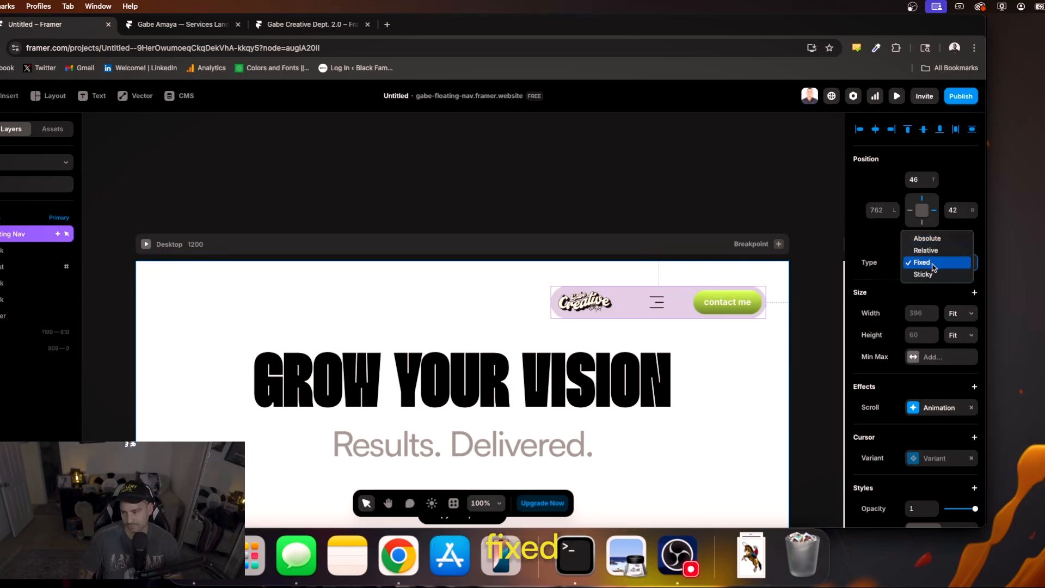
{"action": "left_click", "coordinate": [930, 267]}
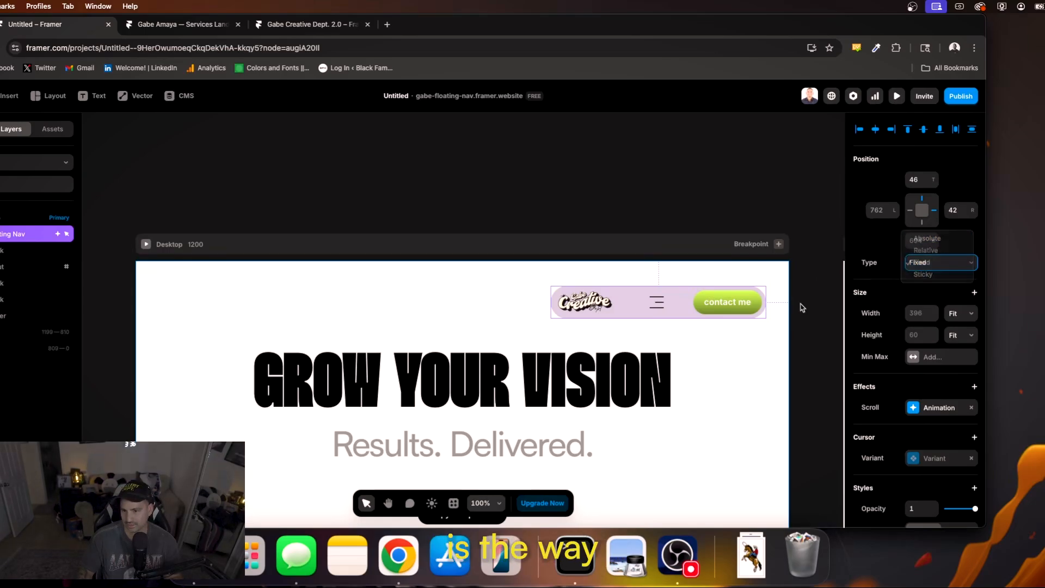
- Preview the page again, scroll through it, and test expanding and collapsing the nav's hamburger menu
{"action": "key", "text": "super+p"}
{"action": "scroll", "coordinate": [469, 343], "scroll_direction": "down", "scroll_amount": 5}
{"action": "scroll", "coordinate": [469, 344], "scroll_direction": "up", "scroll_amount": 10}
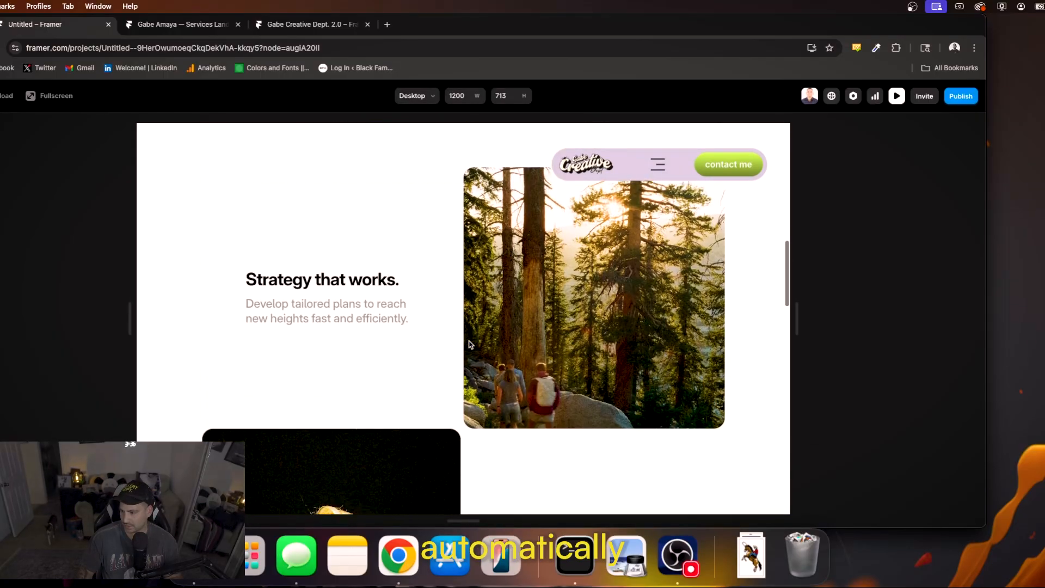
{"action": "left_click", "coordinate": [660, 170]}
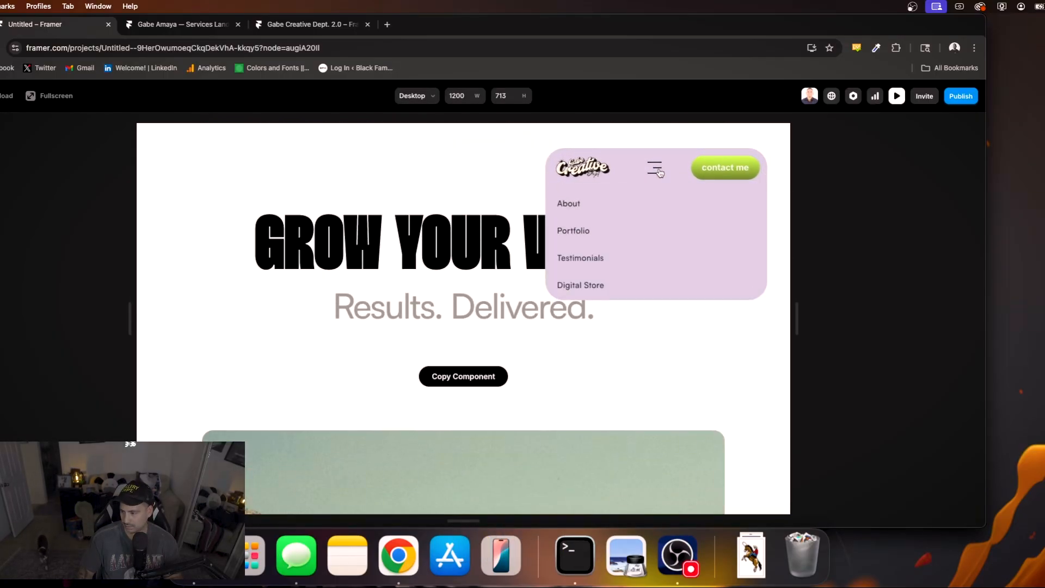
{"action": "left_click", "coordinate": [657, 167]}
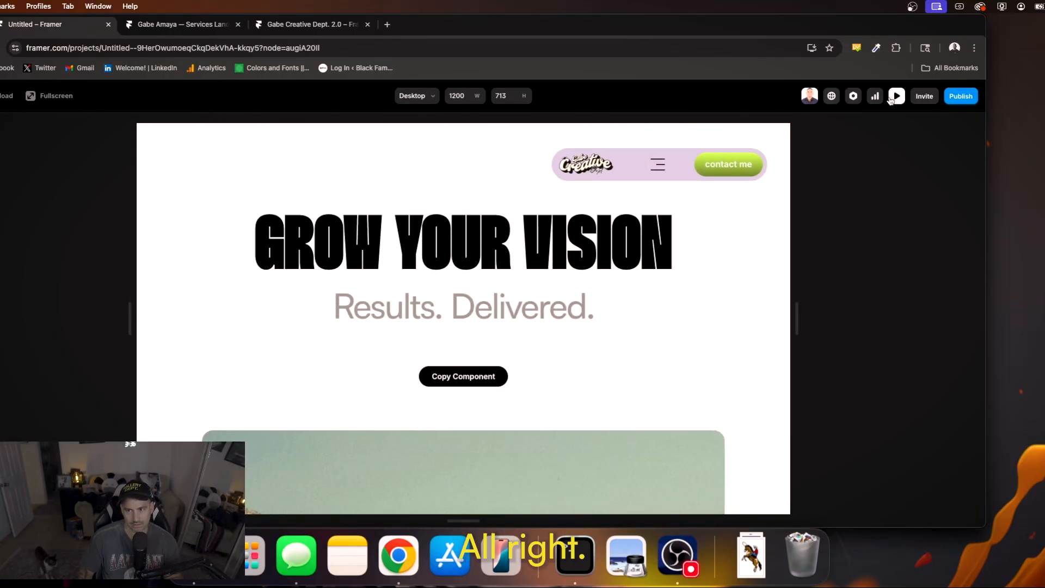
{"action": "key", "text": "Escape"}
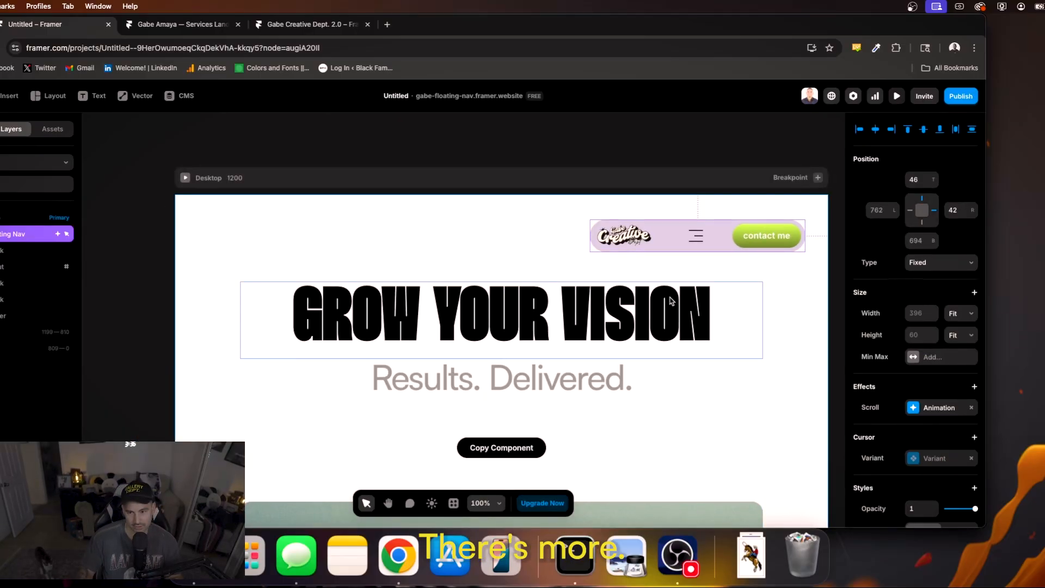
- Unlink the floating nav from its source project, replacing all instances, and open the component for editing
{"action": "double_click", "coordinate": [655, 233]}
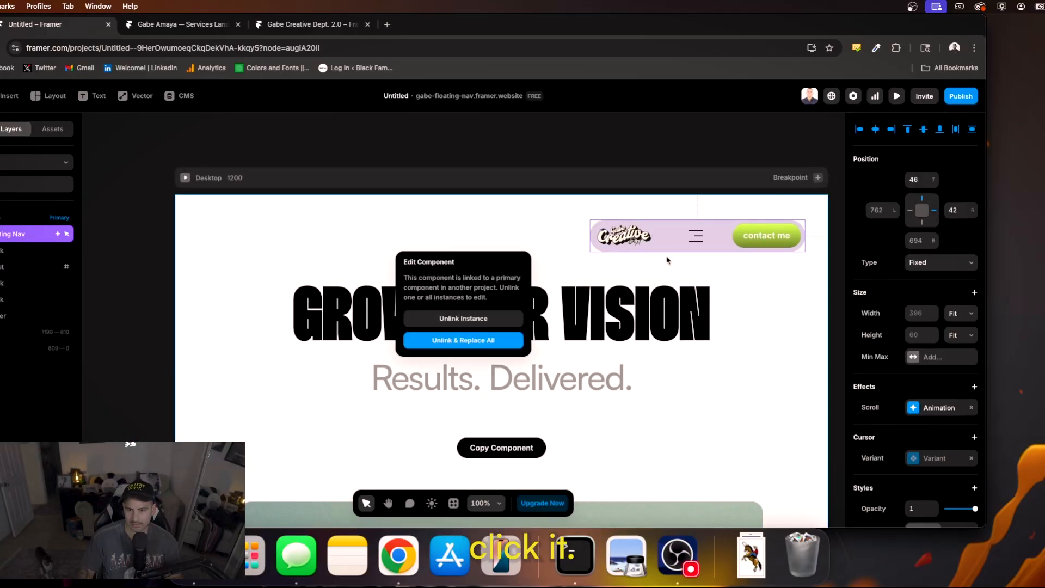
{"action": "left_click", "coordinate": [493, 342]}
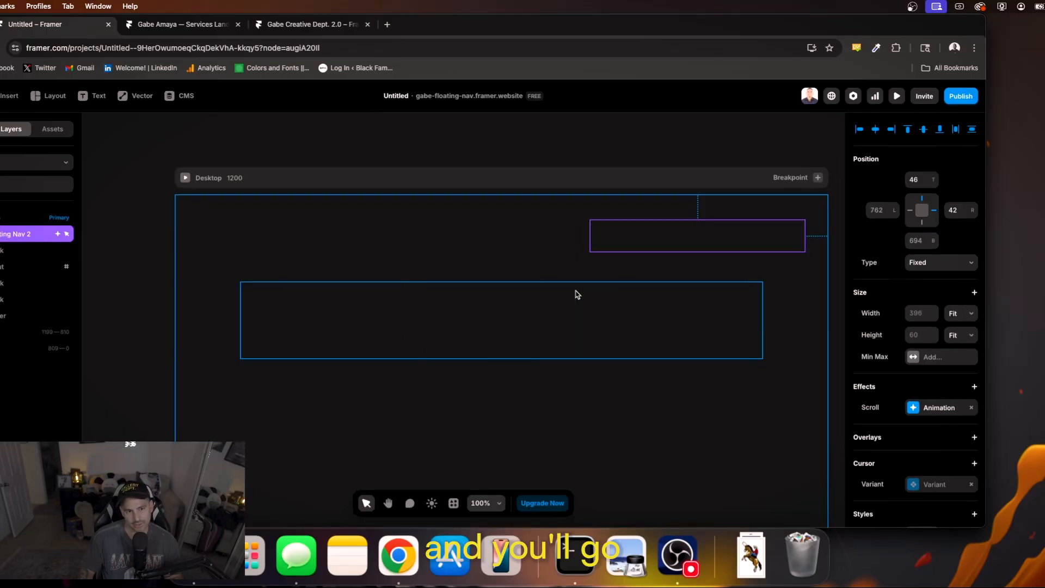
{"action": "left_click", "coordinate": [312, 271]}
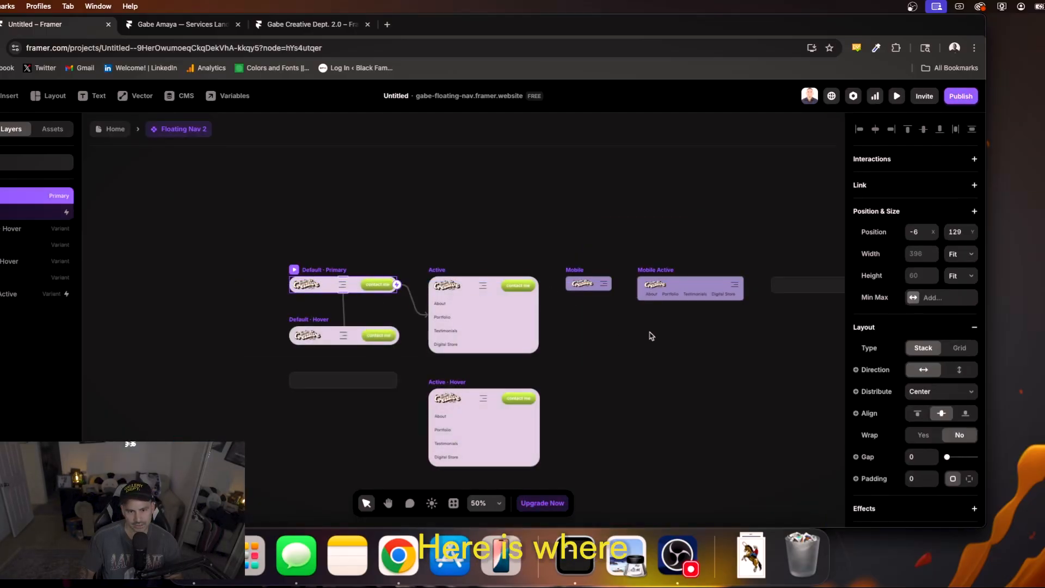
- Examine the nav component's Mobile and Mobile Active variants
{"action": "left_click", "coordinate": [584, 323]}
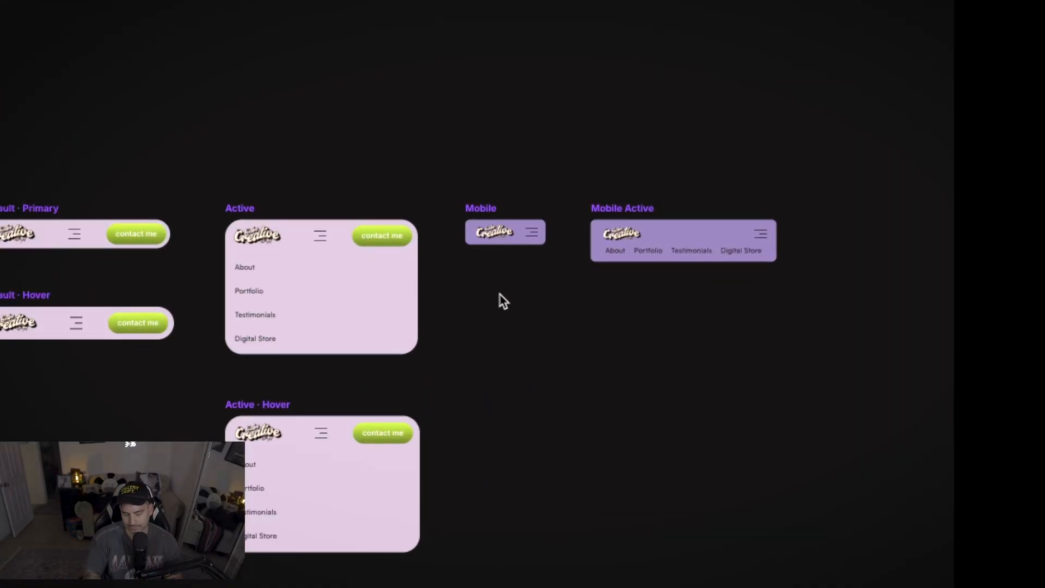
{"action": "key", "text": "super+plus"}
{"action": "scroll", "coordinate": [499, 294], "scroll_direction": "right", "scroll_amount": 6}
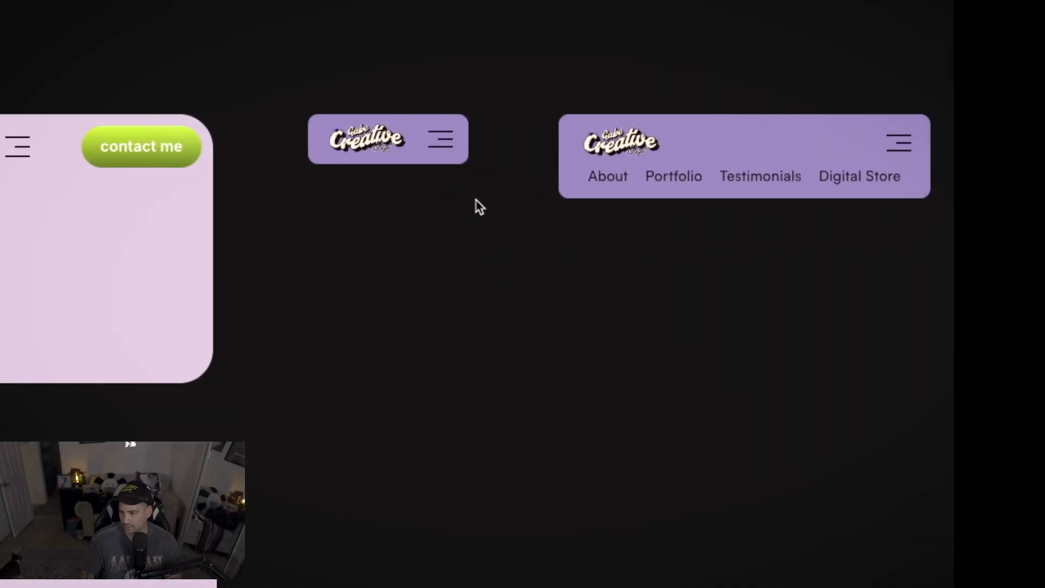
{"action": "left_click", "coordinate": [329, 101]}
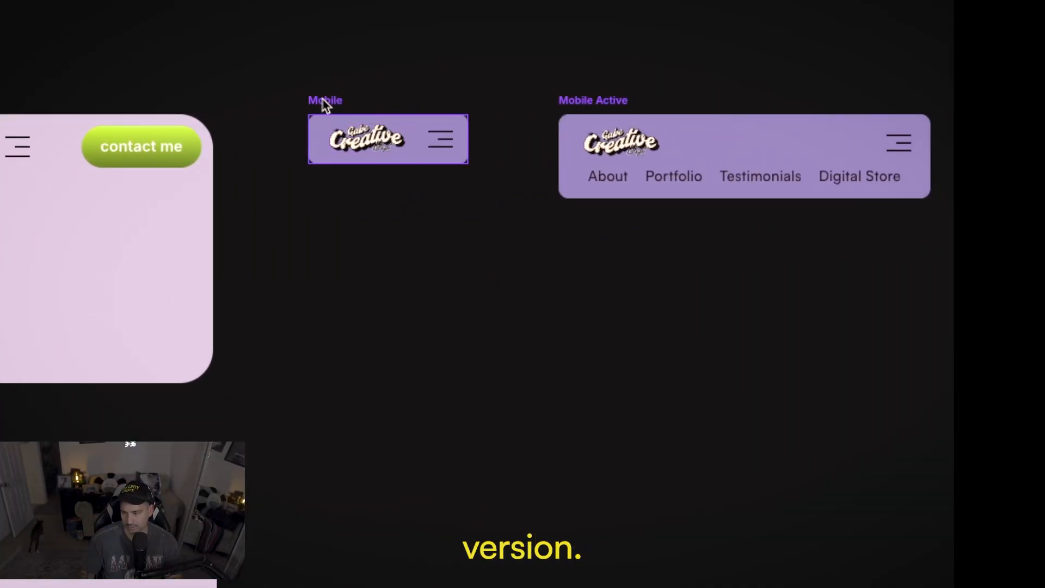
{"action": "scroll", "coordinate": [431, 177], "scroll_direction": "right", "scroll_amount": 7}
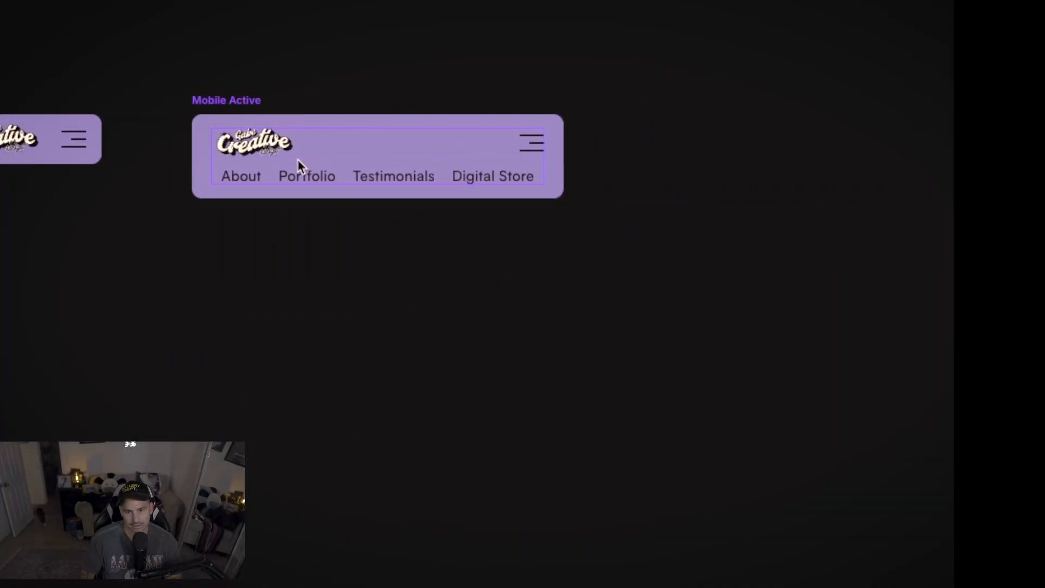
{"action": "scroll", "coordinate": [298, 159], "scroll_direction": "left", "scroll_amount": 15}
- Change the fill of the BG layer in the nav's primary Default variant to a solid bright red
{"action": "left_click", "coordinate": [29, 105]}
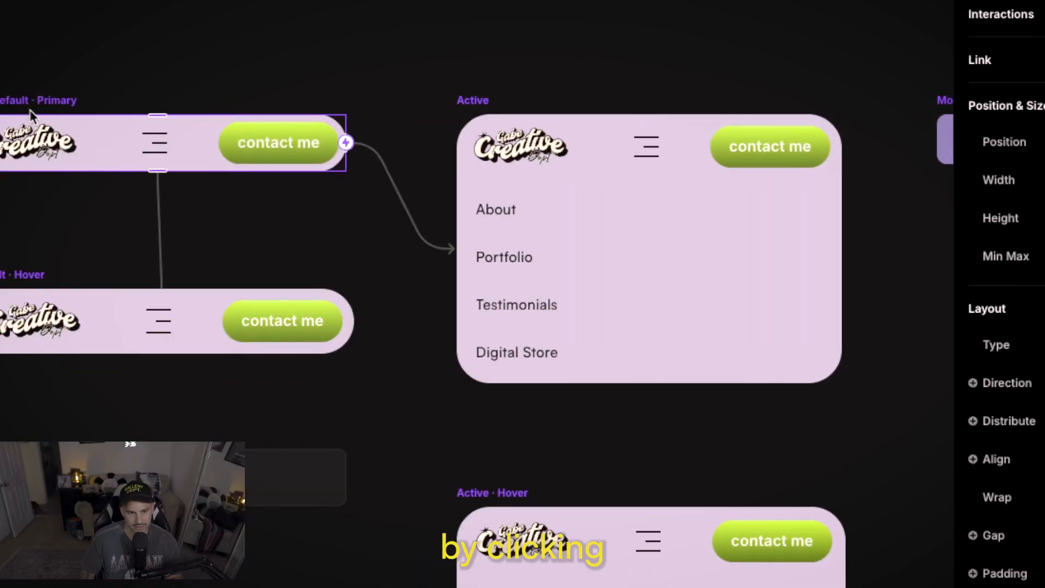
{"action": "left_click", "coordinate": [125, 295]}
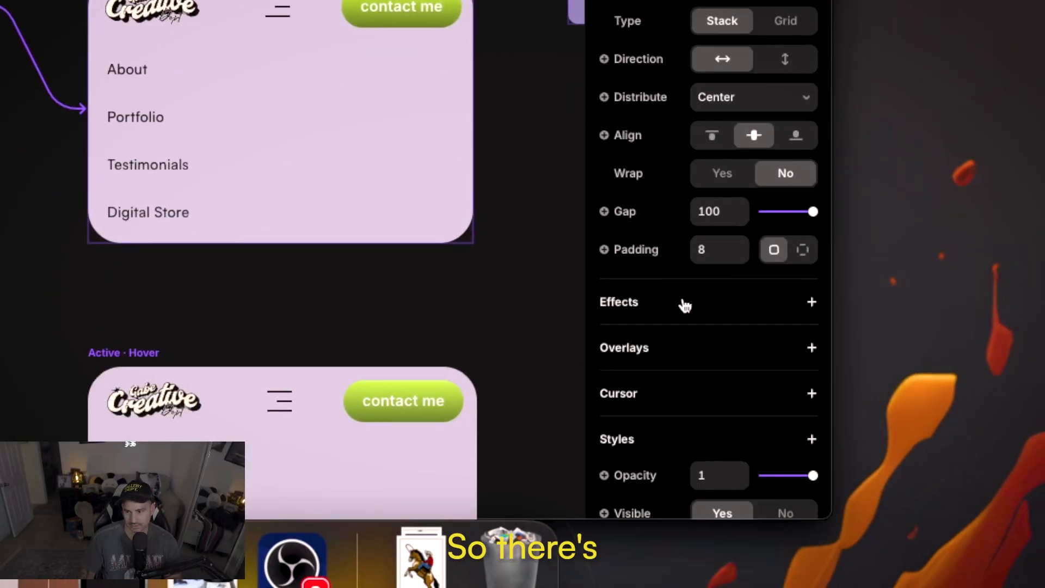
{"action": "scroll", "coordinate": [684, 306], "scroll_direction": "down", "scroll_amount": 5}
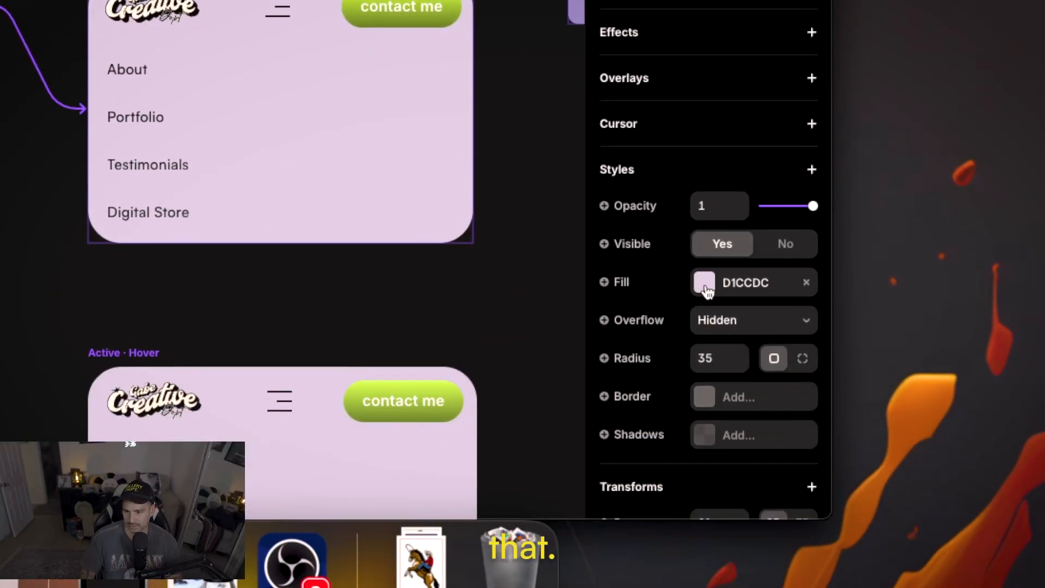
{"action": "left_click", "coordinate": [704, 282]}
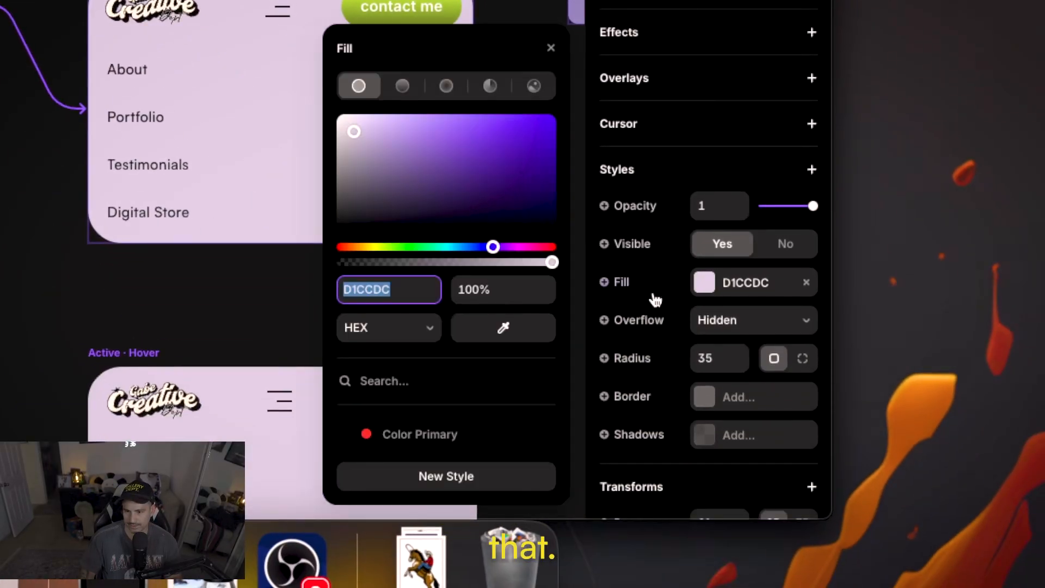
{"action": "left_click", "coordinate": [352, 212]}
{"action": "left_click", "coordinate": [348, 248]}
{"action": "left_click_drag", "start_coordinate": [355, 204], "coordinate": [355, 198]}
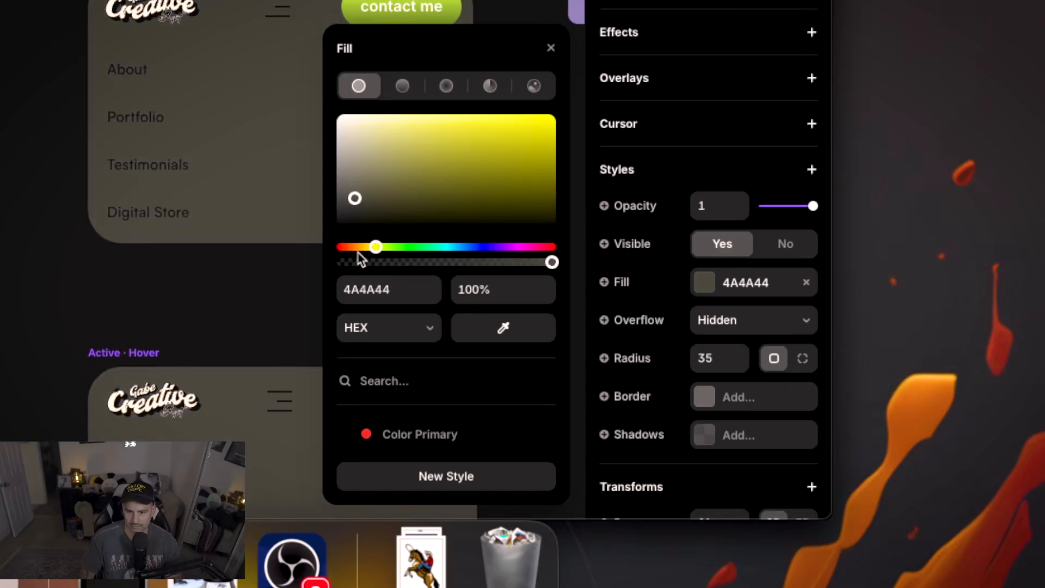
{"action": "left_click_drag", "start_coordinate": [356, 248], "coordinate": [336, 247]}
{"action": "left_click_drag", "start_coordinate": [495, 152], "coordinate": [502, 130]}
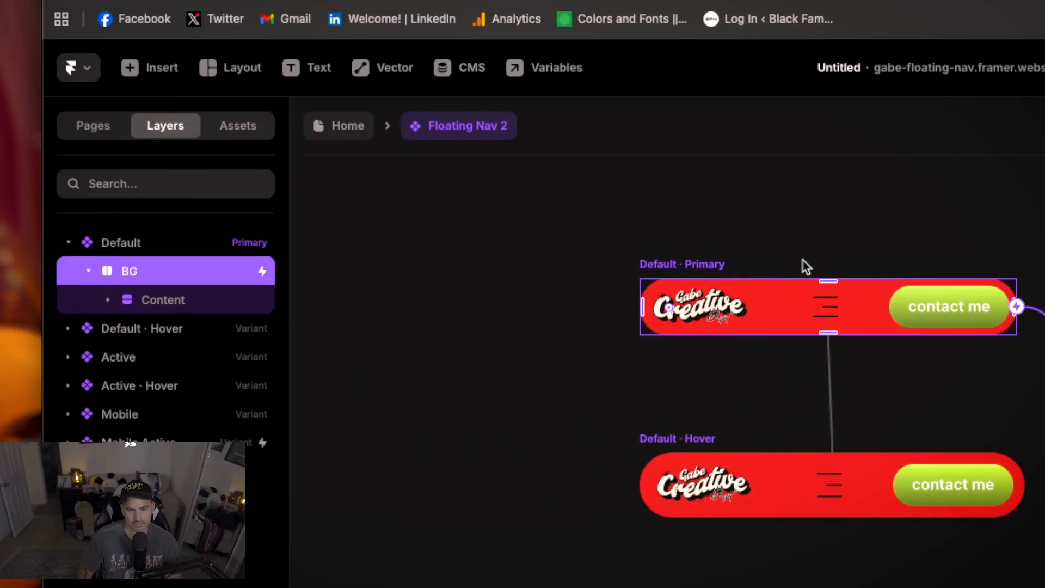
- Unlink the "contact me" button component, replacing all instances, and select its primary Default variant
{"action": "double_click", "coordinate": [924, 305]}
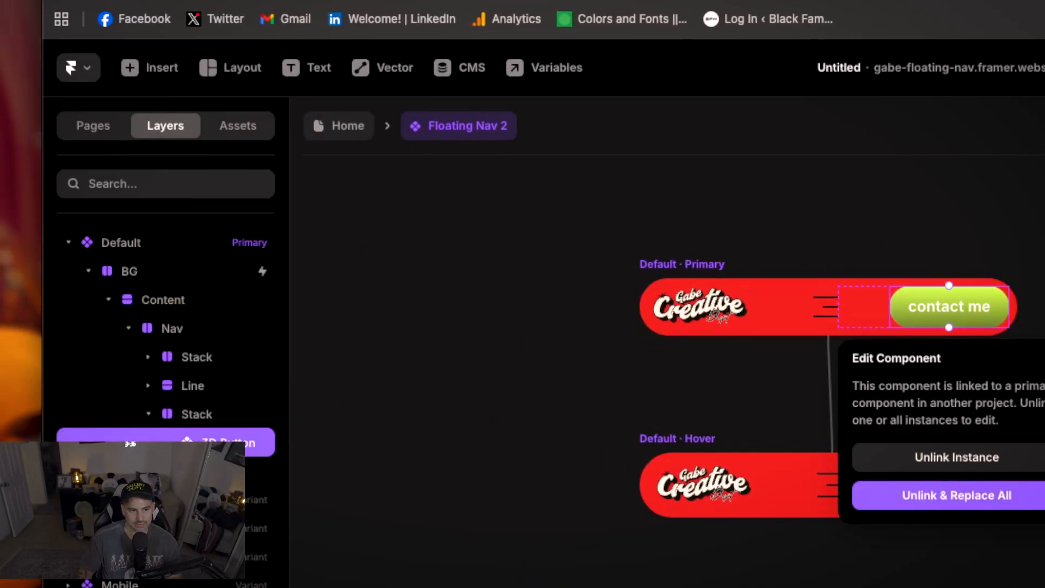
{"action": "left_click", "coordinate": [972, 502]}
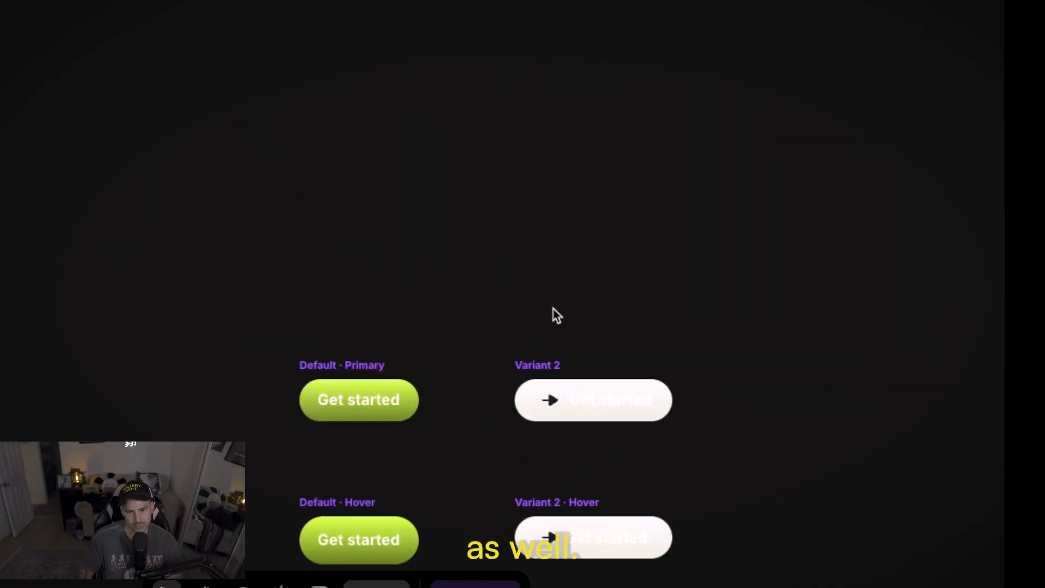
{"action": "left_click", "coordinate": [328, 369]}
- Replace the primary button variant's green linear gradient fill with the solid blue 2060DF
{"action": "scroll", "coordinate": [1026, 294], "scroll_direction": "down", "scroll_amount": 6}
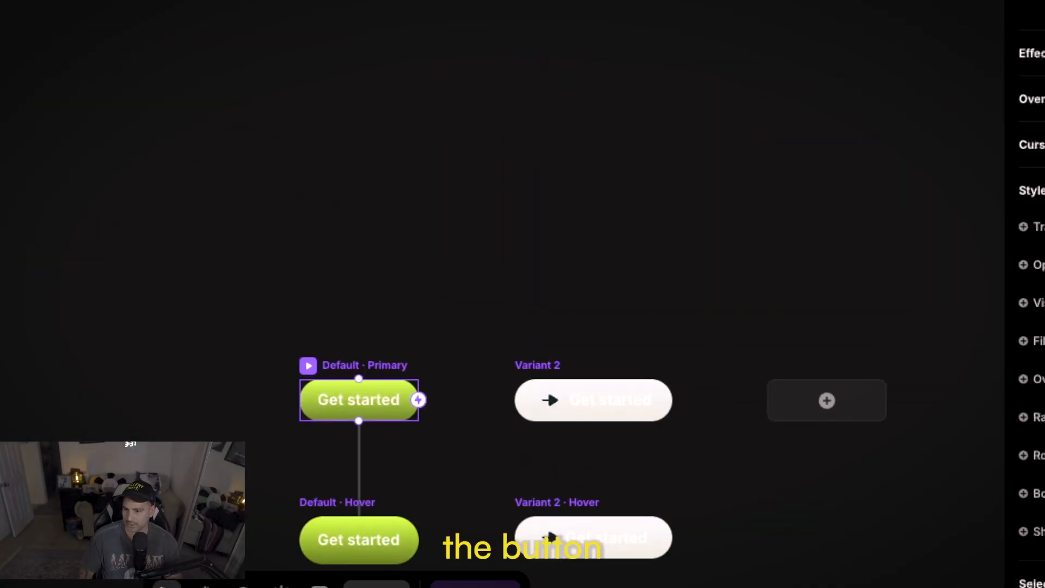
{"action": "left_click", "coordinate": [705, 300]}
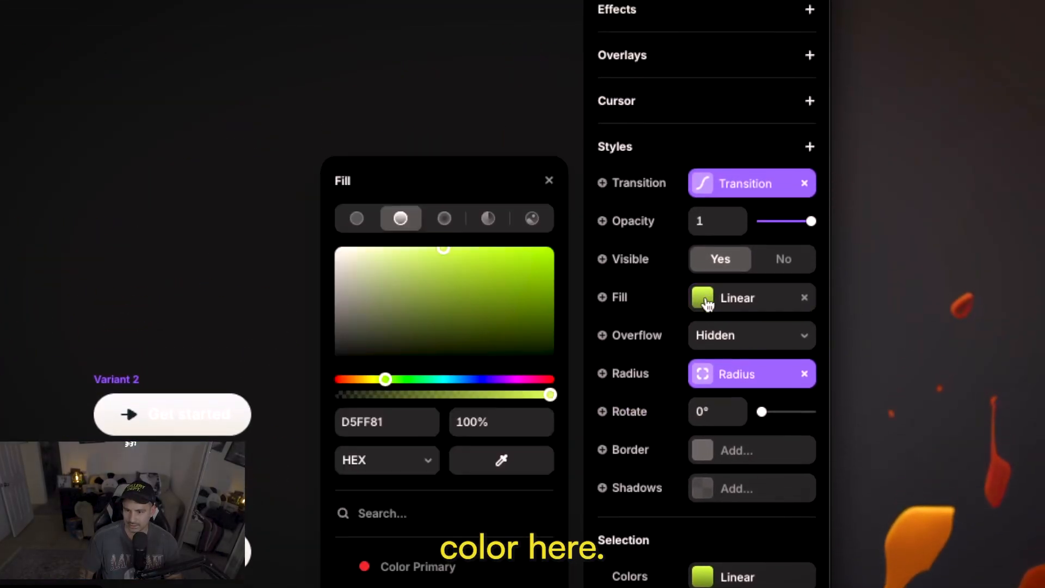
{"action": "mouse_move", "coordinate": [472, 319]}
{"action": "left_mouse_down"}
{"action": "mouse_move", "coordinate": [340, 264]}
{"action": "mouse_move", "coordinate": [460, 327]}
{"action": "mouse_move", "coordinate": [467, 314]}
{"action": "left_mouse_up"}
{"action": "left_click_drag", "start_coordinate": [384, 379], "coordinate": [471, 380]}
{"action": "left_click", "coordinate": [455, 286]}
{"action": "left_click_drag", "start_coordinate": [455, 286], "coordinate": [543, 257]}
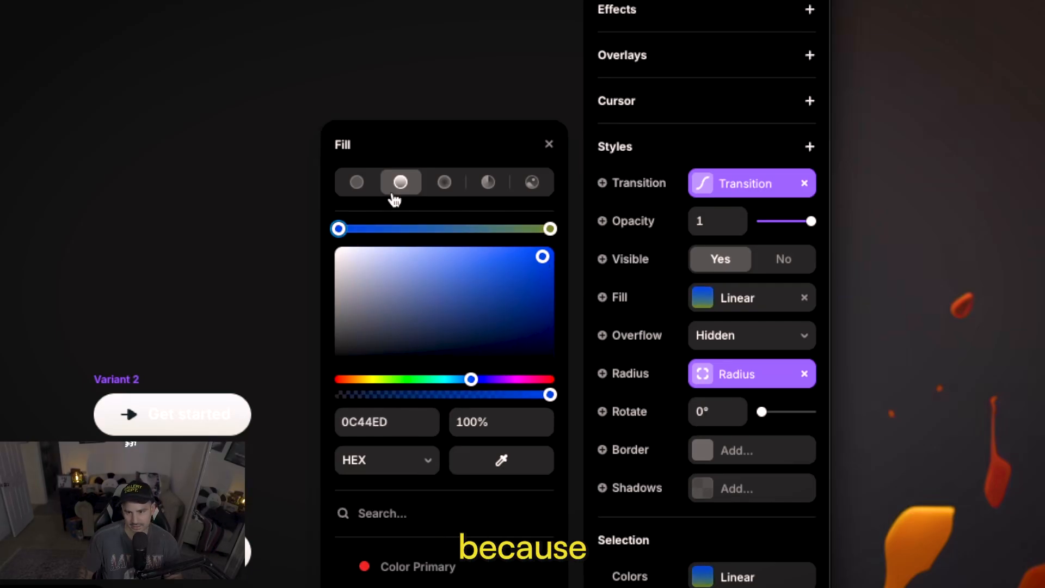
{"action": "left_click", "coordinate": [370, 188]}
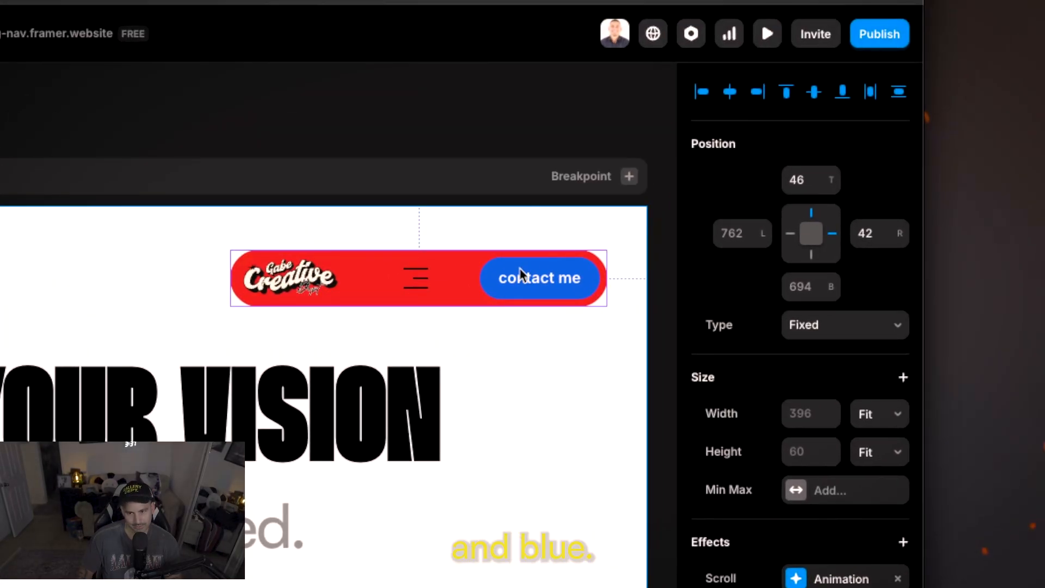
- Open the nav's contact me button component and create a variable named Button Color from its primary Default variant's fill
{"action": "double_click", "coordinate": [519, 269]}
{"action": "left_click", "coordinate": [144, 422]}
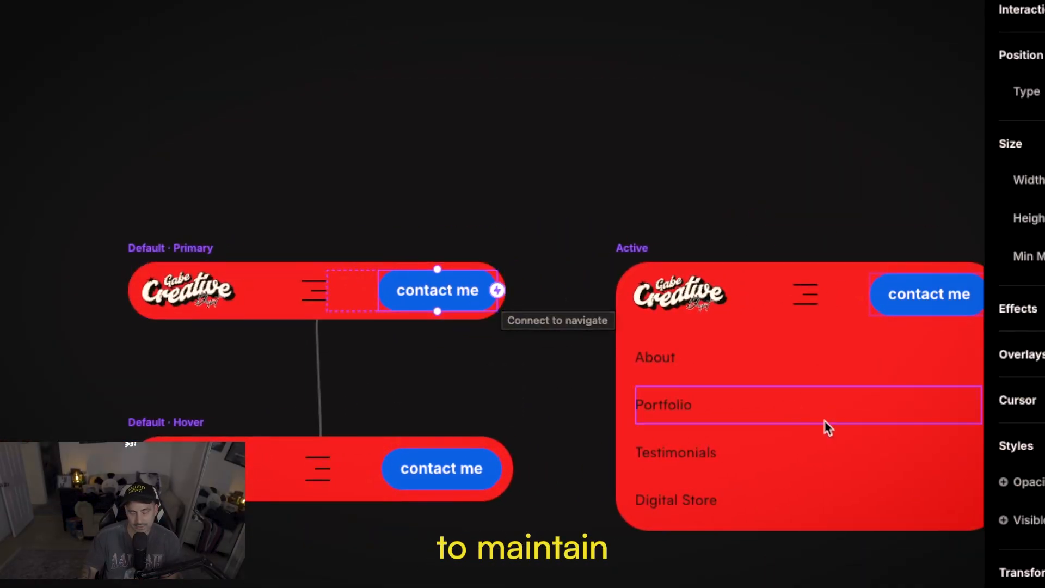
{"action": "scroll", "coordinate": [743, 316], "scroll_direction": "down", "scroll_amount": 5}
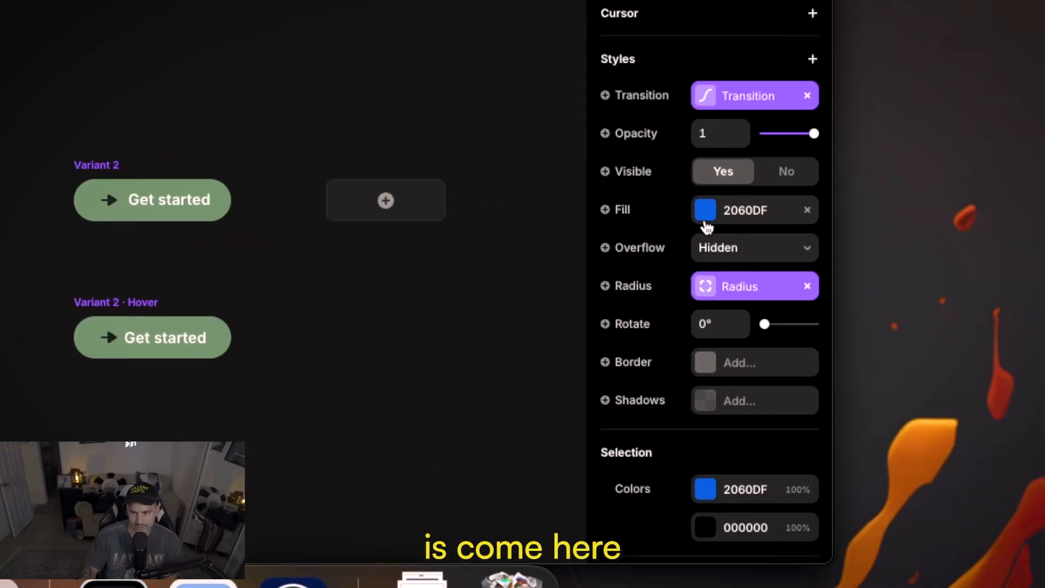
{"action": "left_click", "coordinate": [626, 215]}
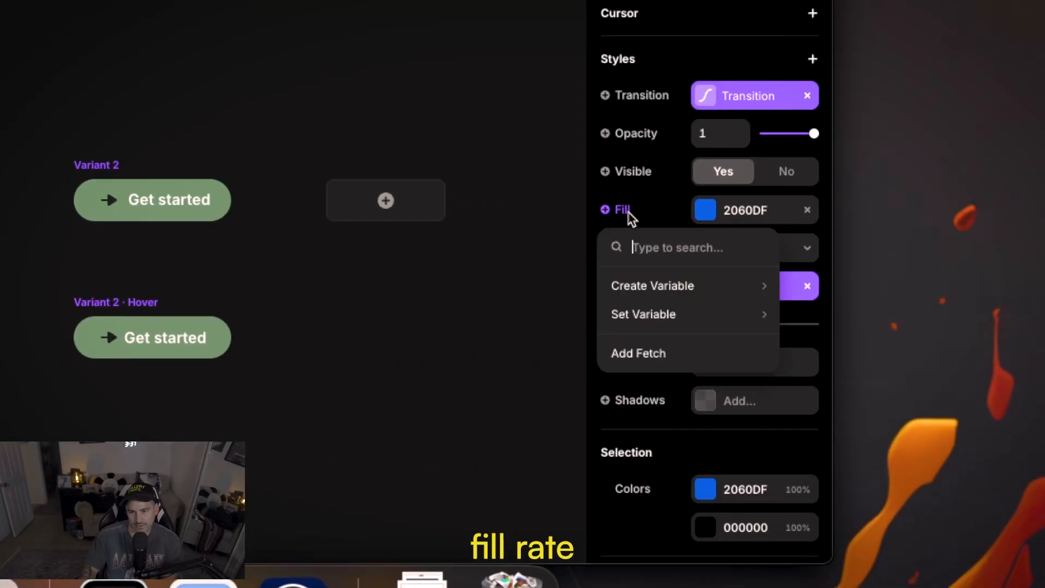
{"action": "mouse_move", "coordinate": [658, 280]}
{"action": "left_click", "coordinate": [531, 285]}
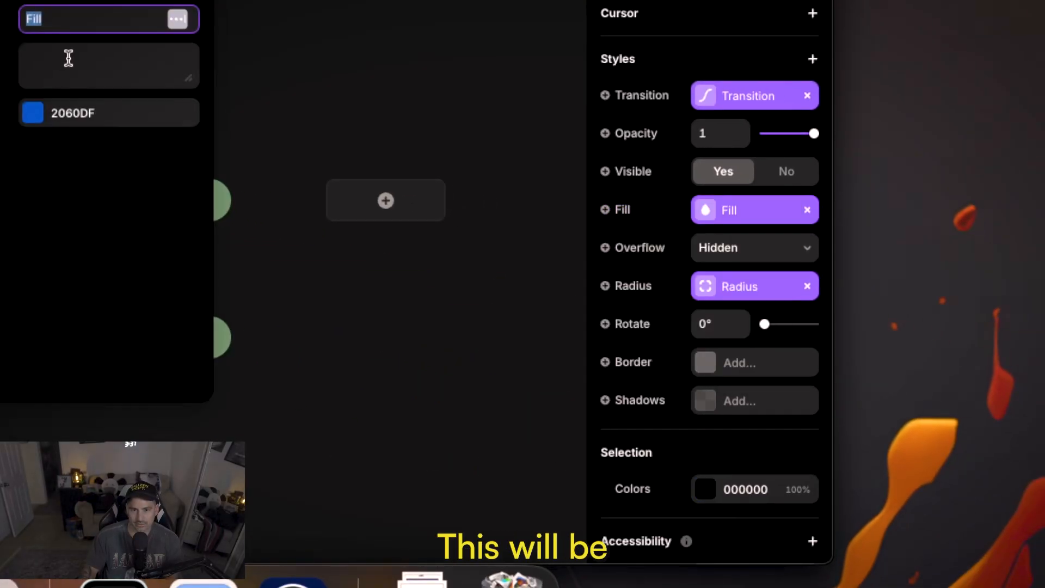
{"action": "type", "text": "Button Color"}
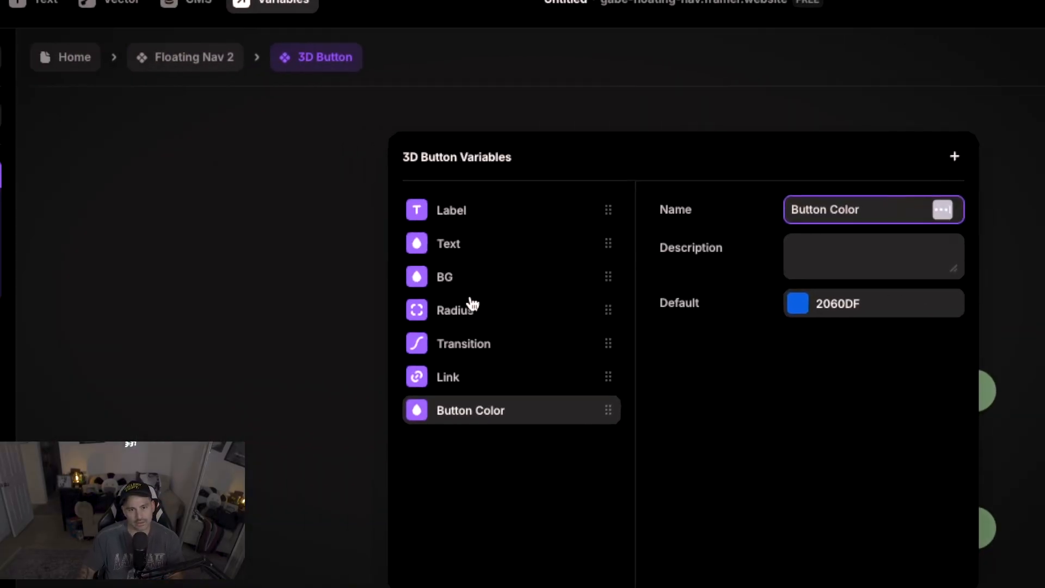
{"action": "left_click", "coordinate": [499, 294]}
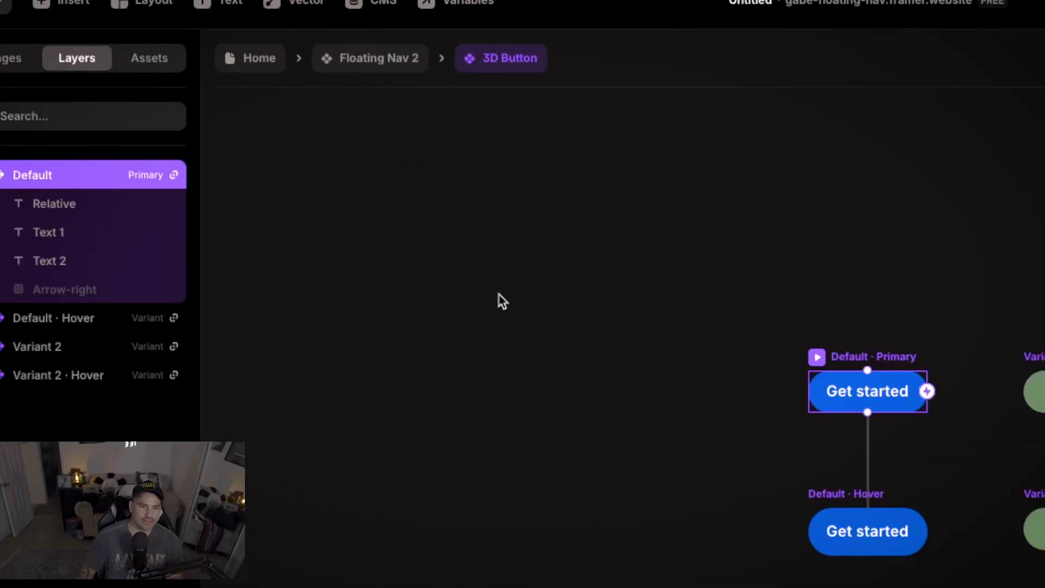
- Set the Button Color of the contact me button in the nav's primary Default variant to black 000000
{"action": "left_click", "coordinate": [393, 65]}
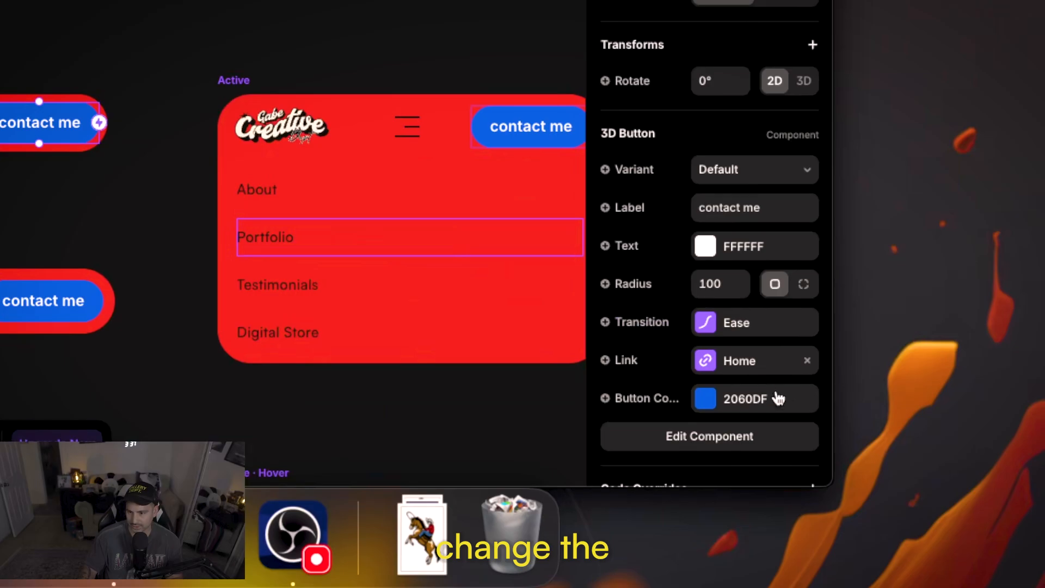
{"action": "left_click", "coordinate": [784, 399]}
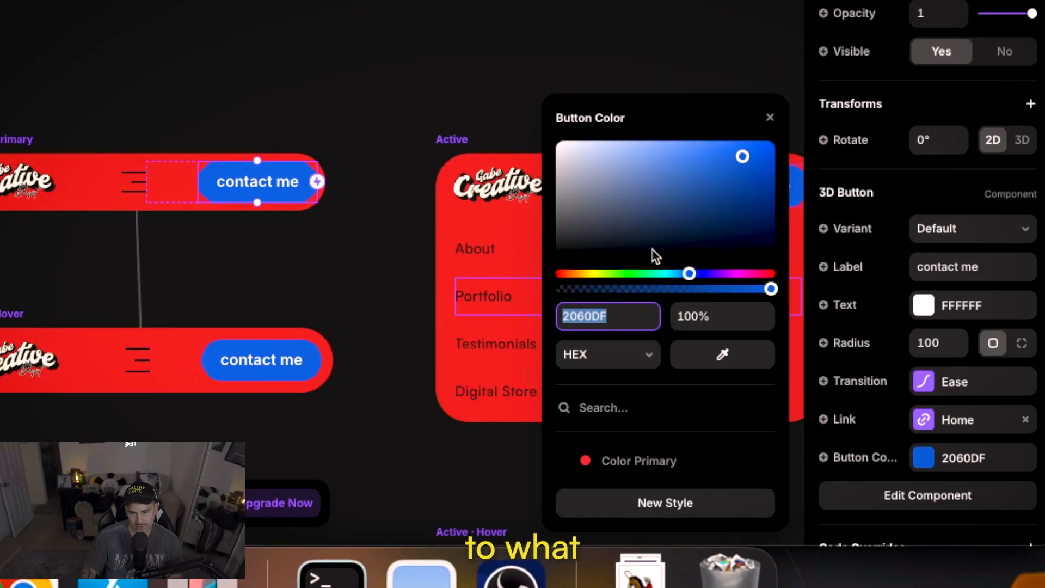
{"action": "left_click_drag", "start_coordinate": [638, 275], "coordinate": [713, 277]}
{"action": "left_click_drag", "start_coordinate": [653, 198], "coordinate": [772, 264]}
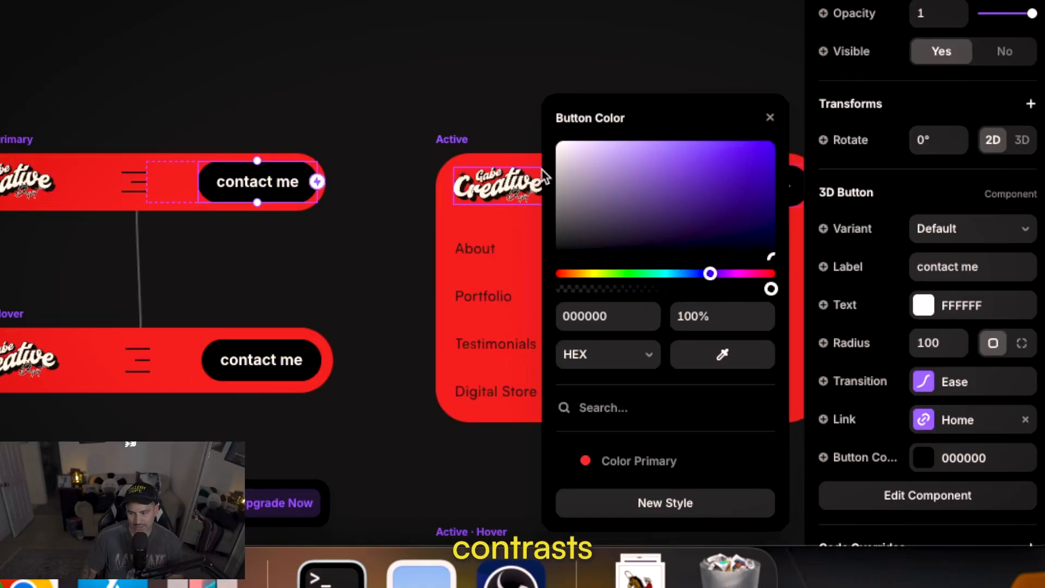
{"action": "left_click", "coordinate": [395, 105]}
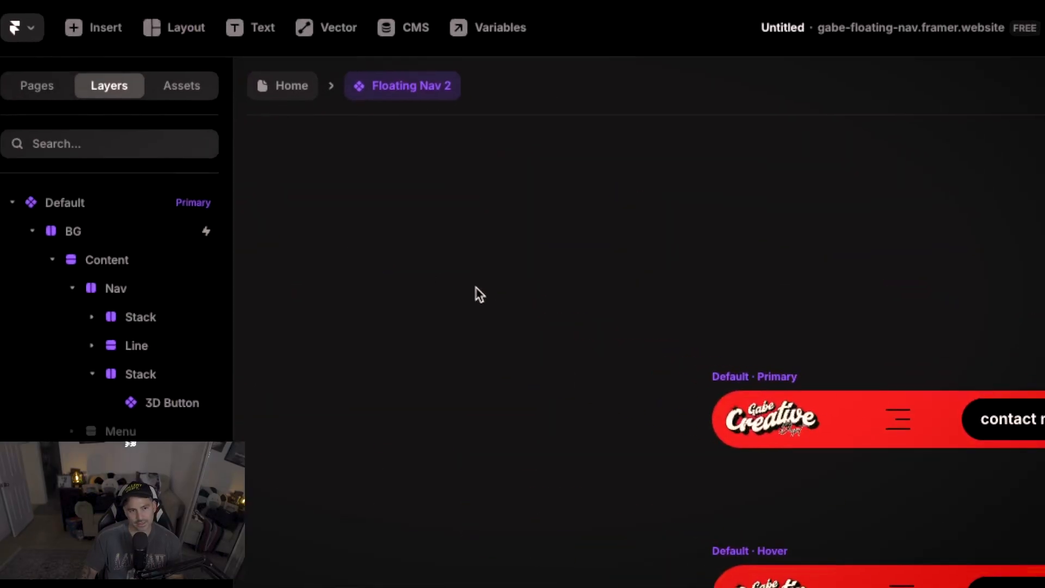
- Preview the Home page's Desktop breakpoint, checking the floating nav during scrolling and toggling its menu, and exit the preview
{"action": "left_click", "coordinate": [341, 228]}
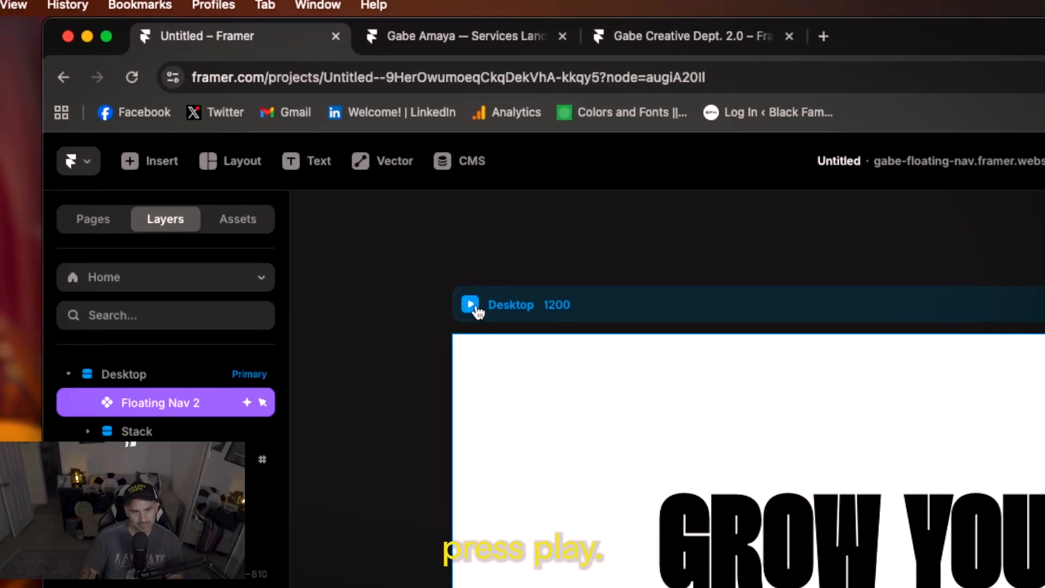
{"action": "left_click", "coordinate": [470, 304]}
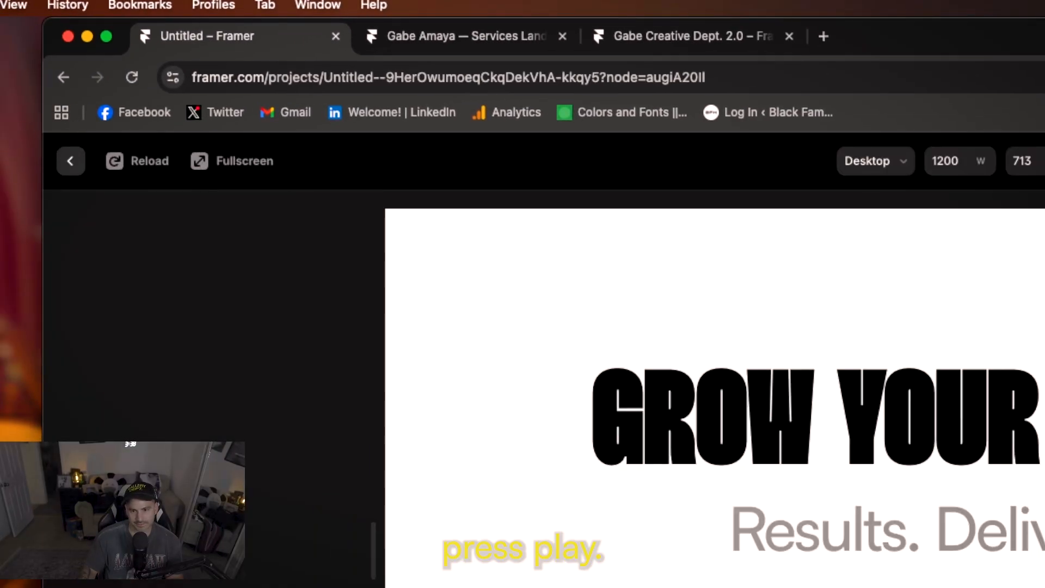
{"action": "scroll", "coordinate": [708, 397], "scroll_direction": "down", "scroll_amount": 5}
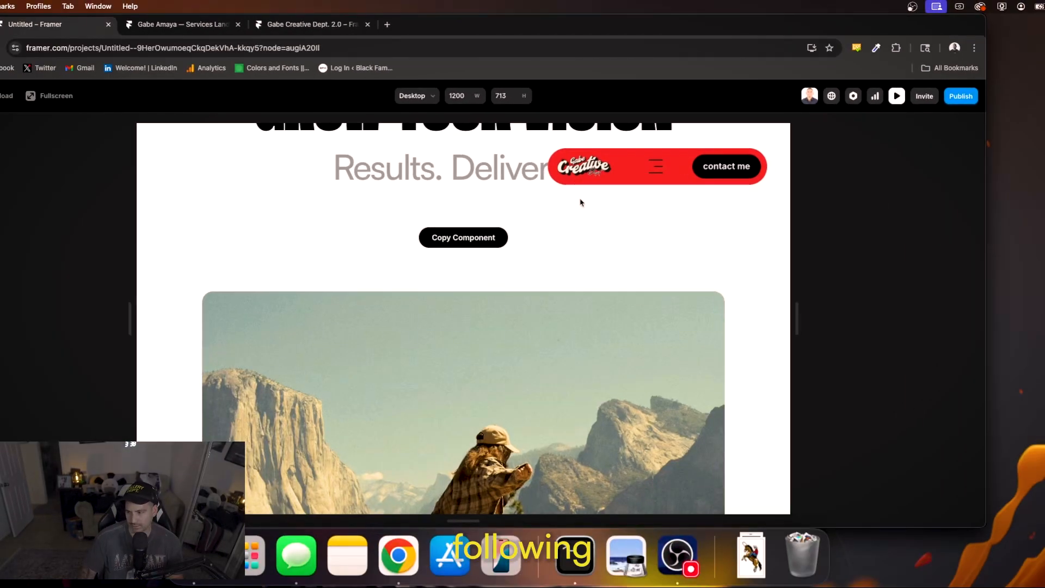
{"action": "scroll", "coordinate": [580, 203], "scroll_direction": "up", "scroll_amount": 3}
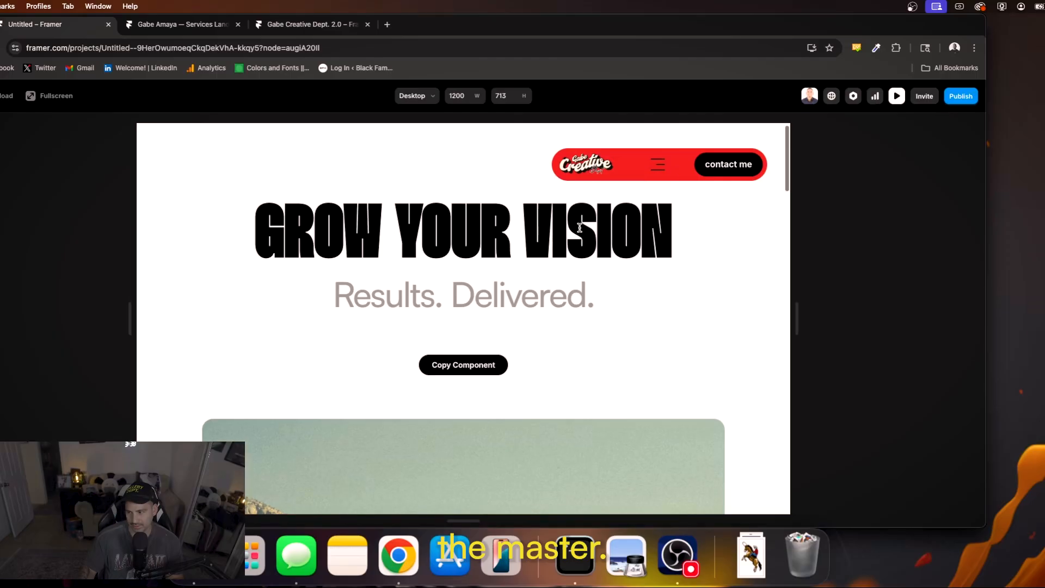
{"action": "scroll", "coordinate": [578, 233], "scroll_direction": "down", "scroll_amount": 5}
{"action": "scroll", "coordinate": [588, 232], "scroll_direction": "up", "scroll_amount": 3}
{"action": "scroll", "coordinate": [592, 230], "scroll_direction": "up", "scroll_amount": 1}
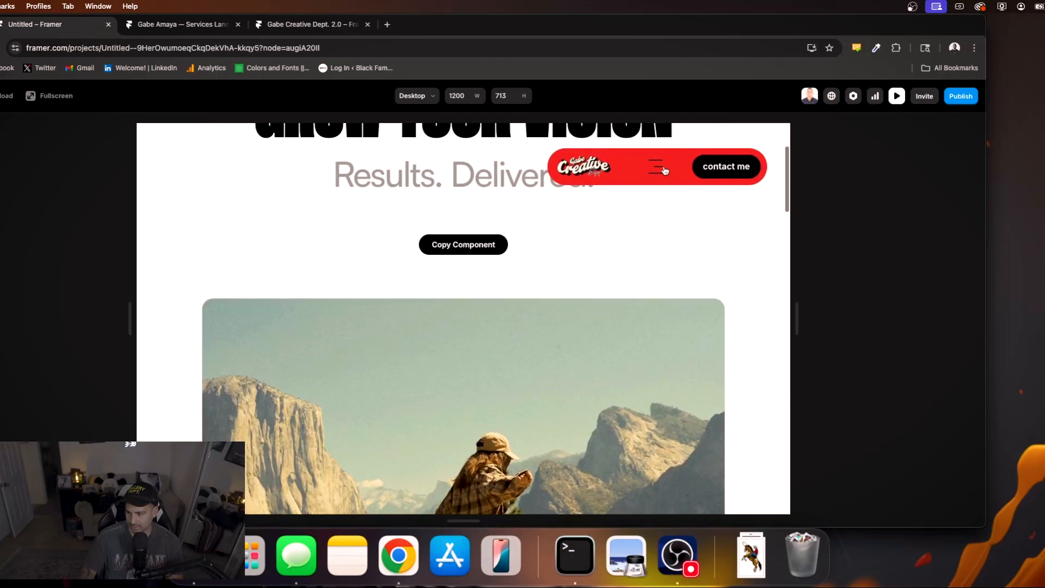
{"action": "left_click", "coordinate": [657, 170]}
{"action": "left_click", "coordinate": [657, 170]}
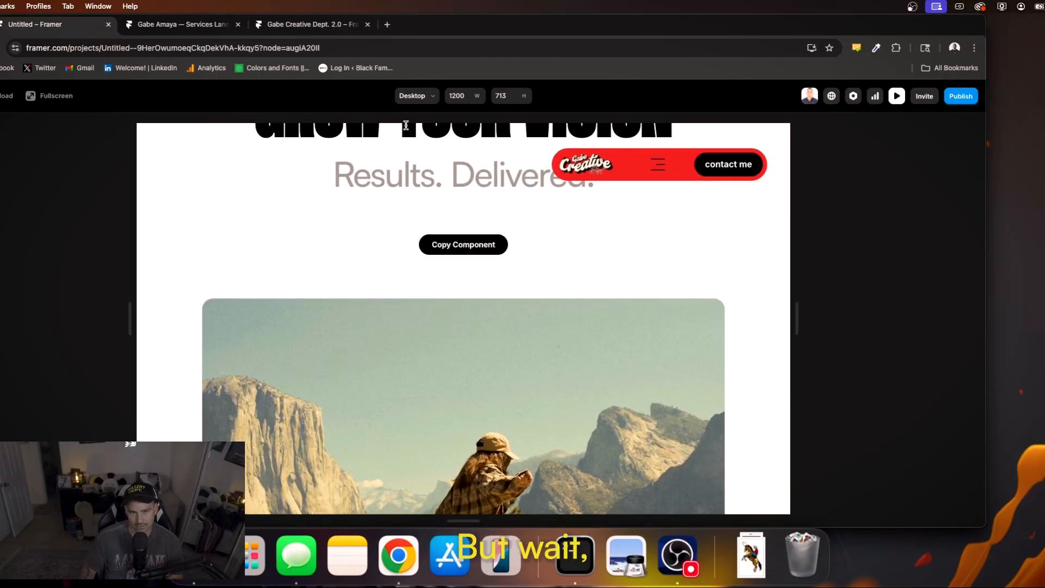
{"action": "scroll", "coordinate": [478, 155], "scroll_direction": "up", "scroll_amount": 1}
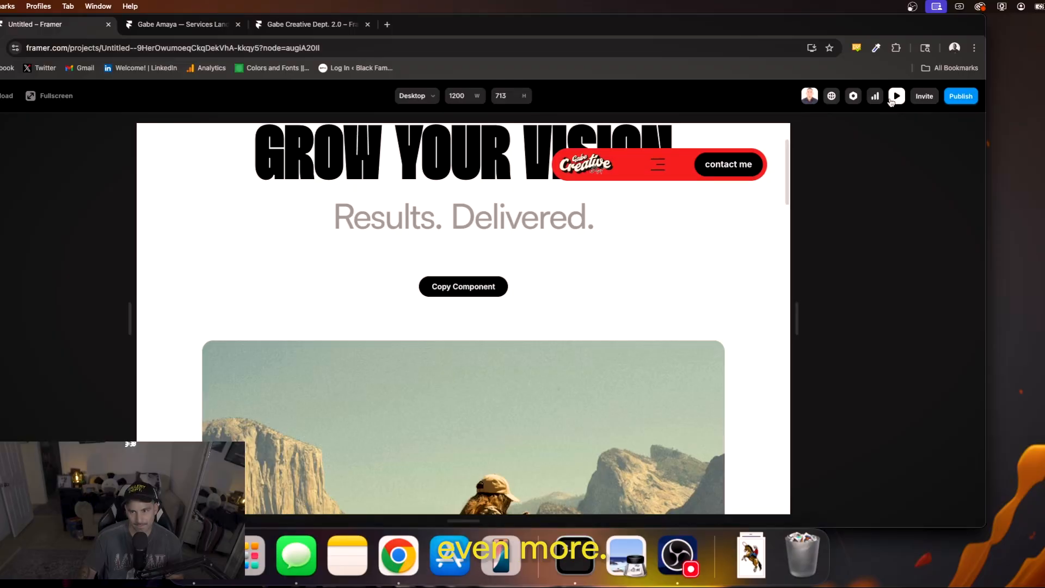
{"action": "left_click", "coordinate": [895, 96]}
- Delete the Final-new-logo25 image from the Logo stack in the nav component's primary Default variant
{"action": "double_click", "coordinate": [657, 232]}
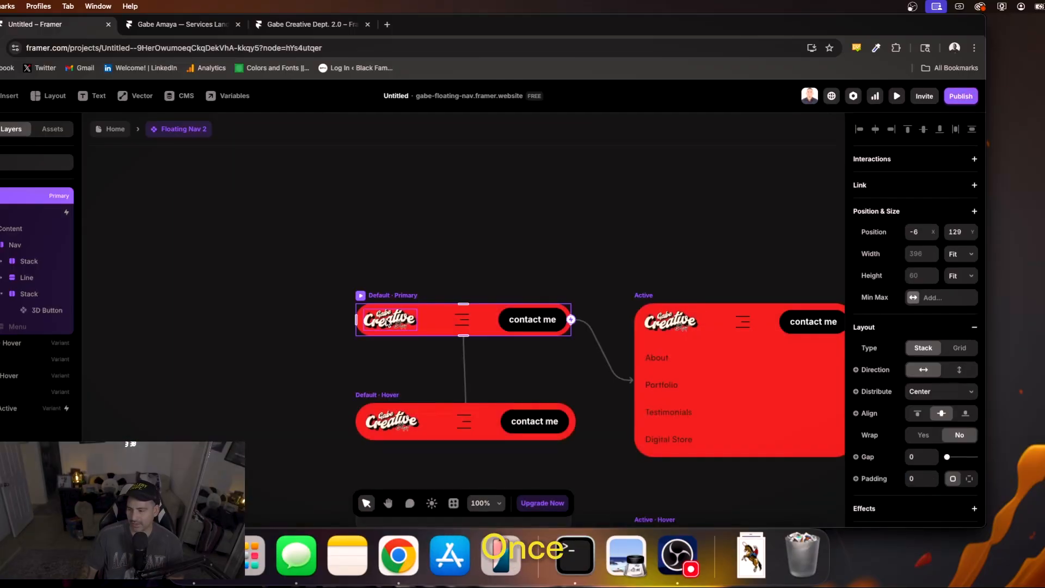
{"action": "double_click", "coordinate": [389, 320]}
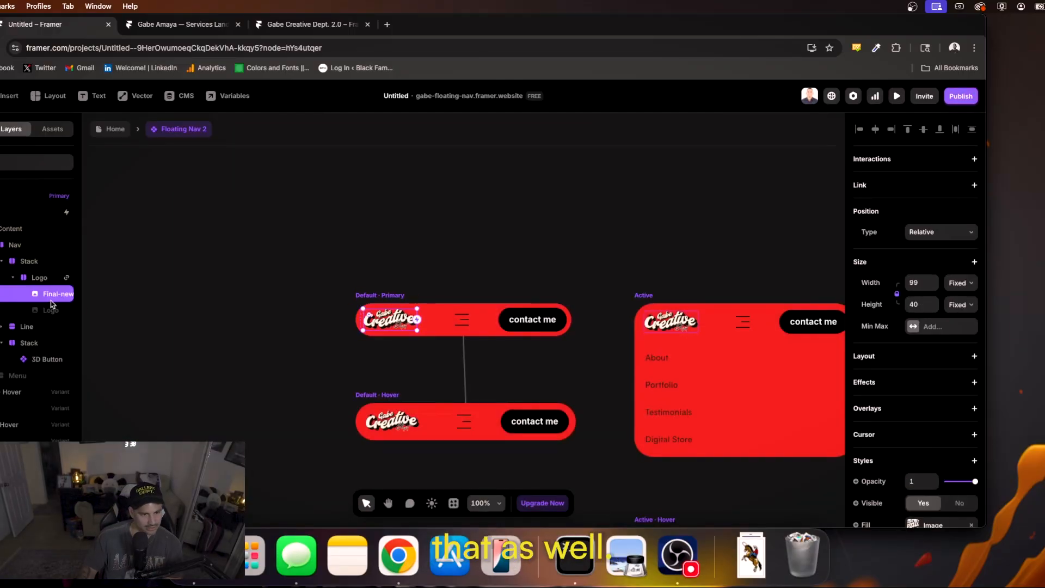
{"action": "left_click", "coordinate": [19, 279]}
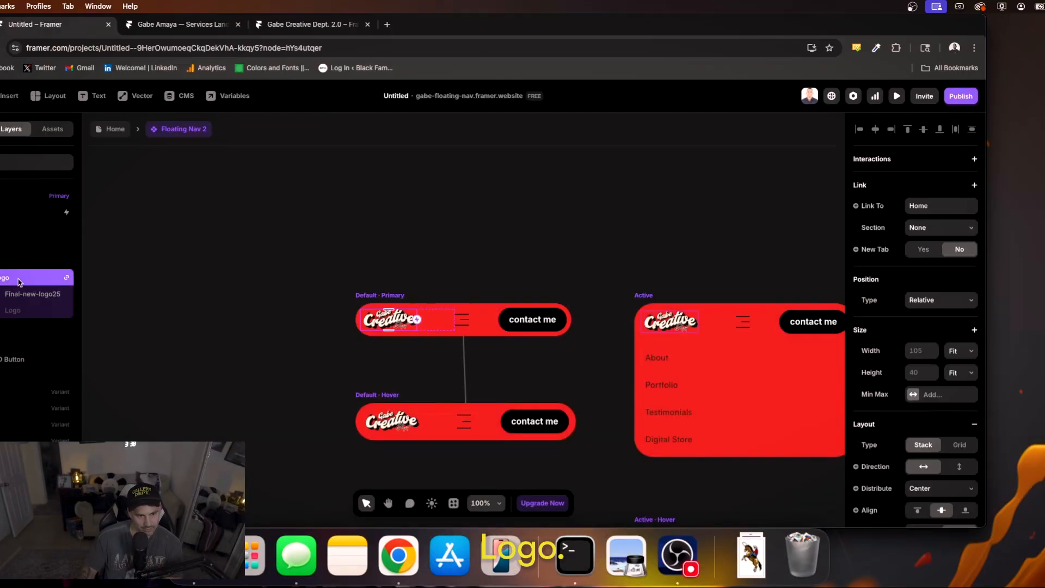
{"action": "left_click", "coordinate": [27, 311]}
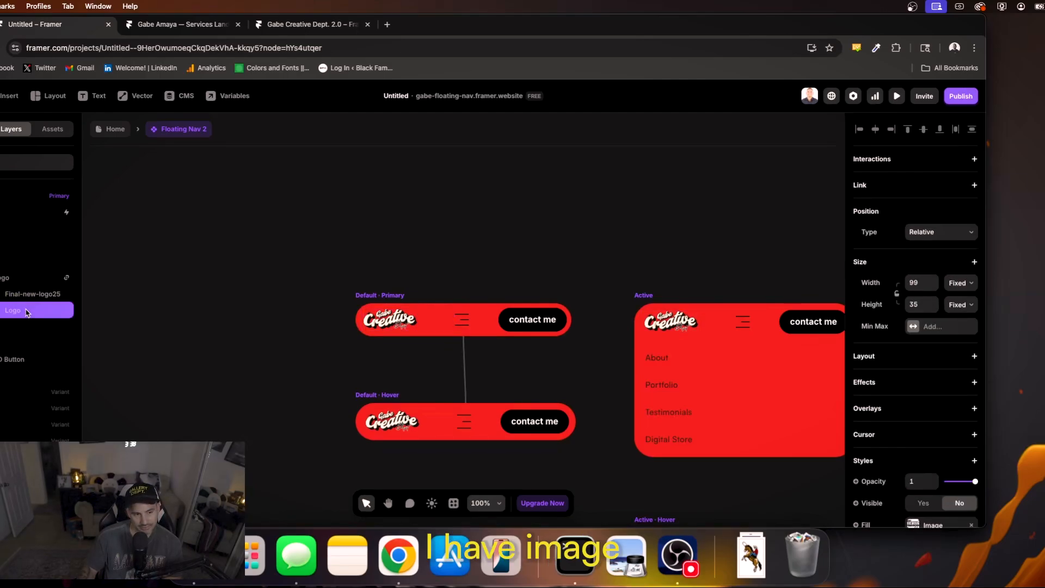
{"action": "left_click", "coordinate": [45, 295]}
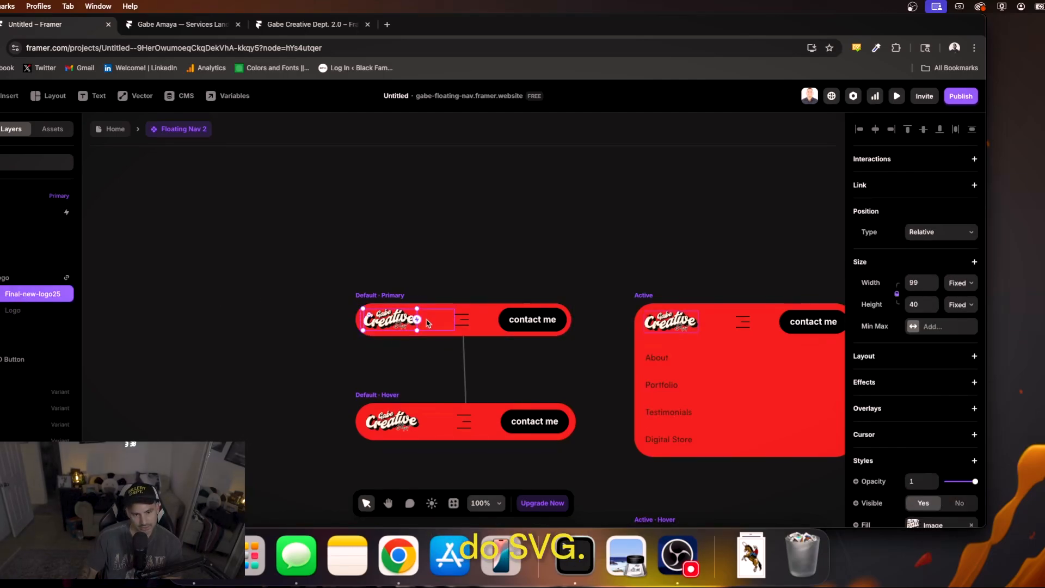
{"action": "left_click", "coordinate": [40, 279]}
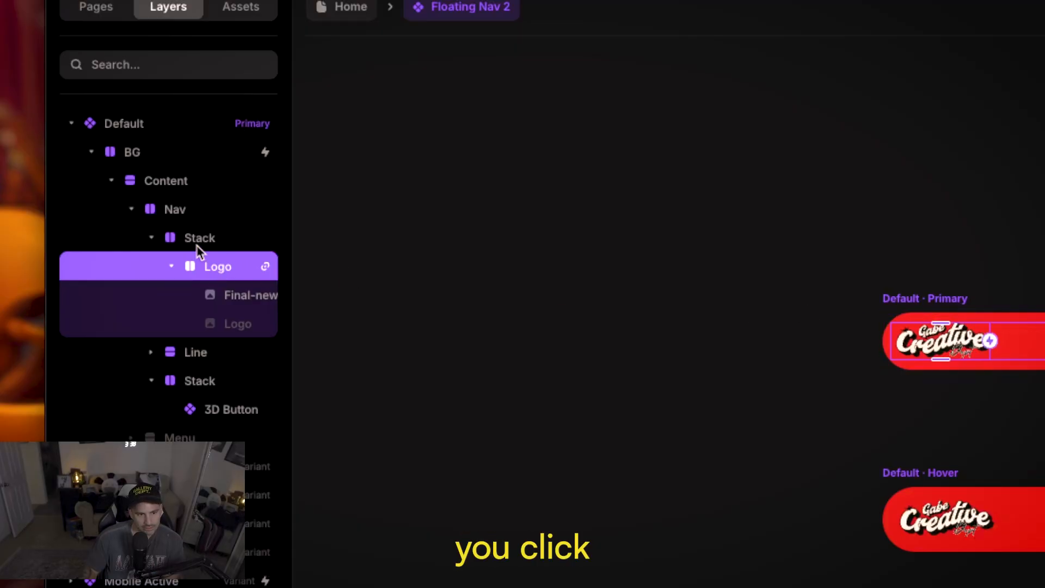
{"action": "left_click", "coordinate": [199, 250]}
{"action": "left_click", "coordinate": [112, 286]}
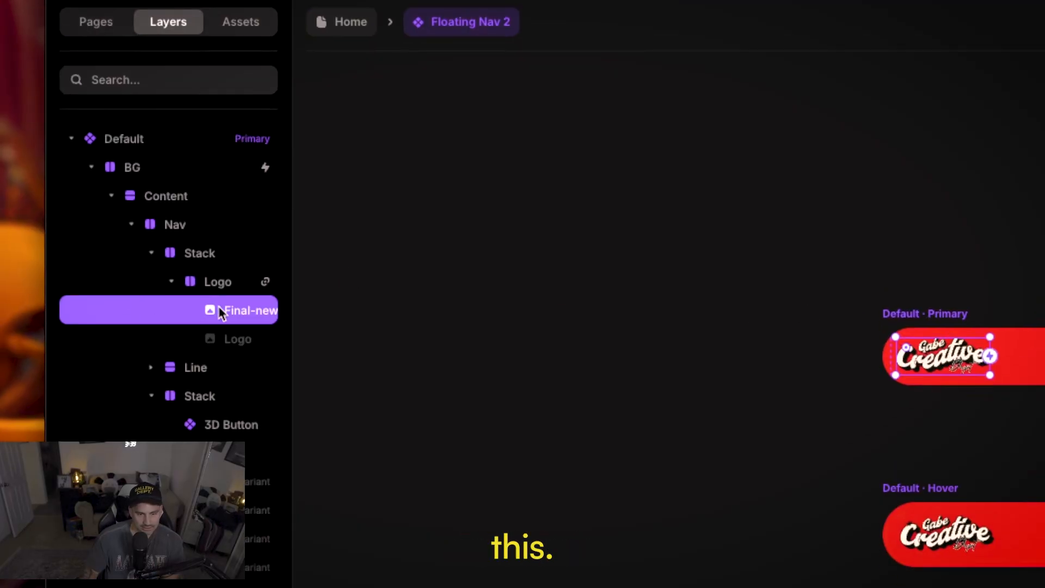
{"action": "key", "text": "Delete"}
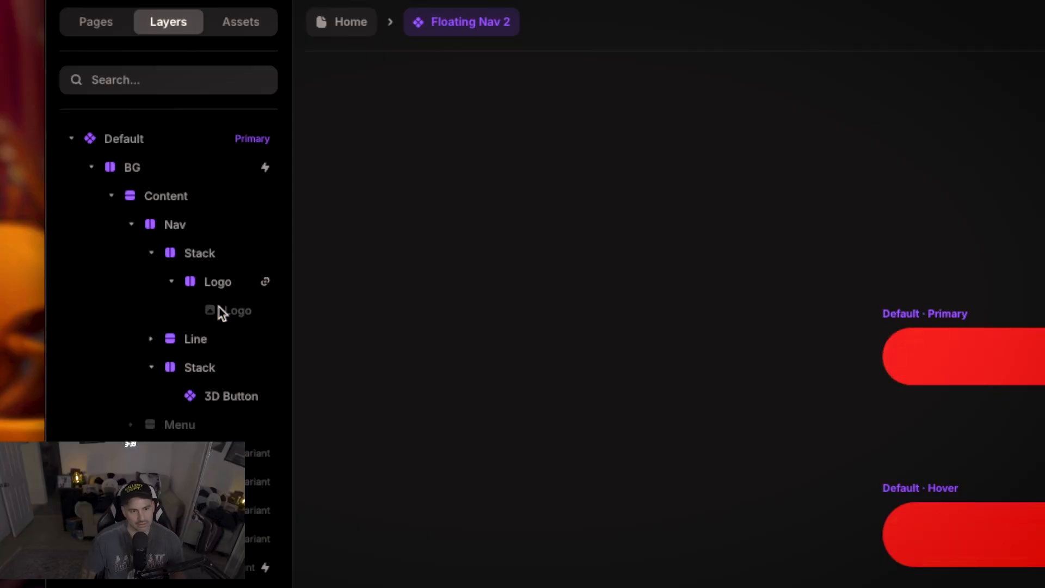
- Add a text layer reading "LogoName" inside the Logo stack of the primary Default variant
{"action": "key", "text": "t"}
{"action": "left_click", "coordinate": [958, 347]}
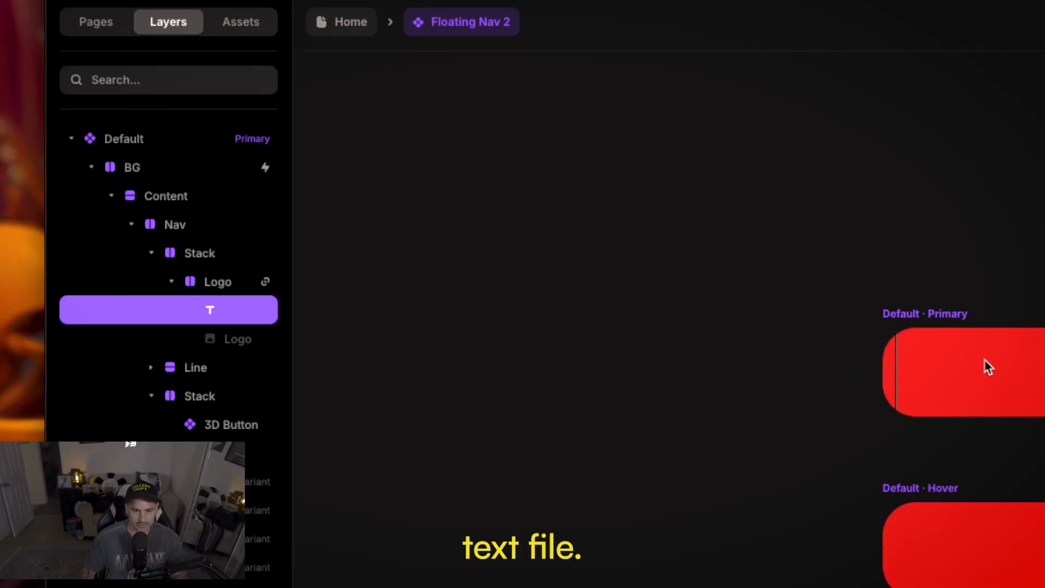
{"action": "type", "text": "LogoName"}
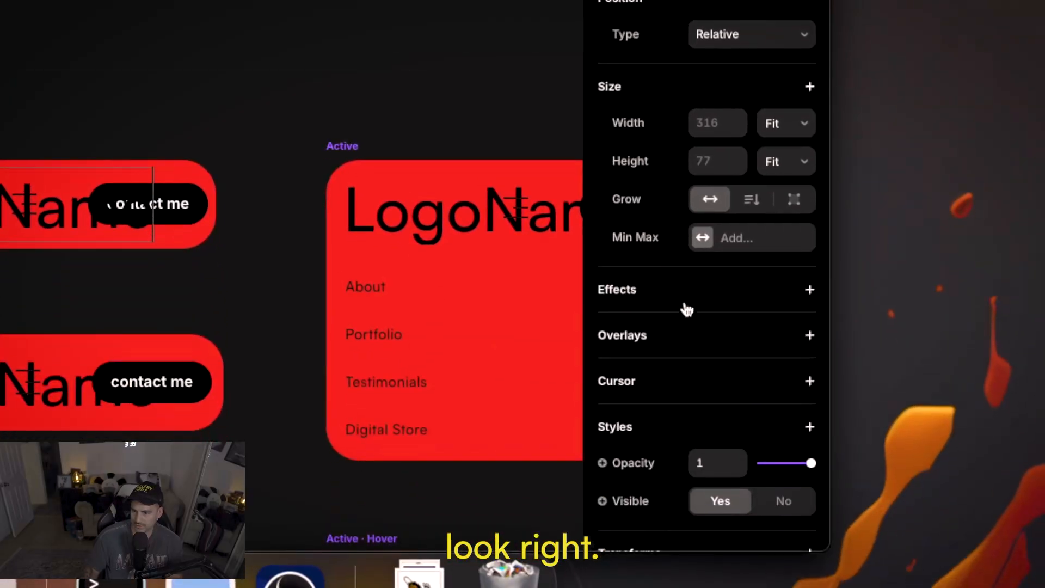
- Set the font size of the whole LogoName text to 14 px
{"action": "scroll", "coordinate": [683, 321], "scroll_direction": "down", "scroll_amount": 5}
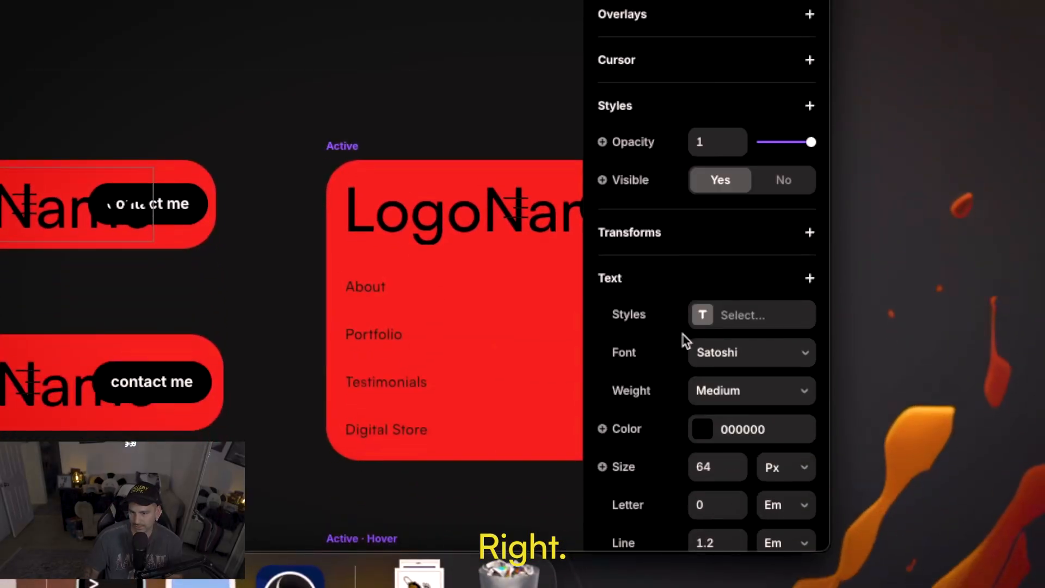
{"action": "left_click", "coordinate": [716, 453]}
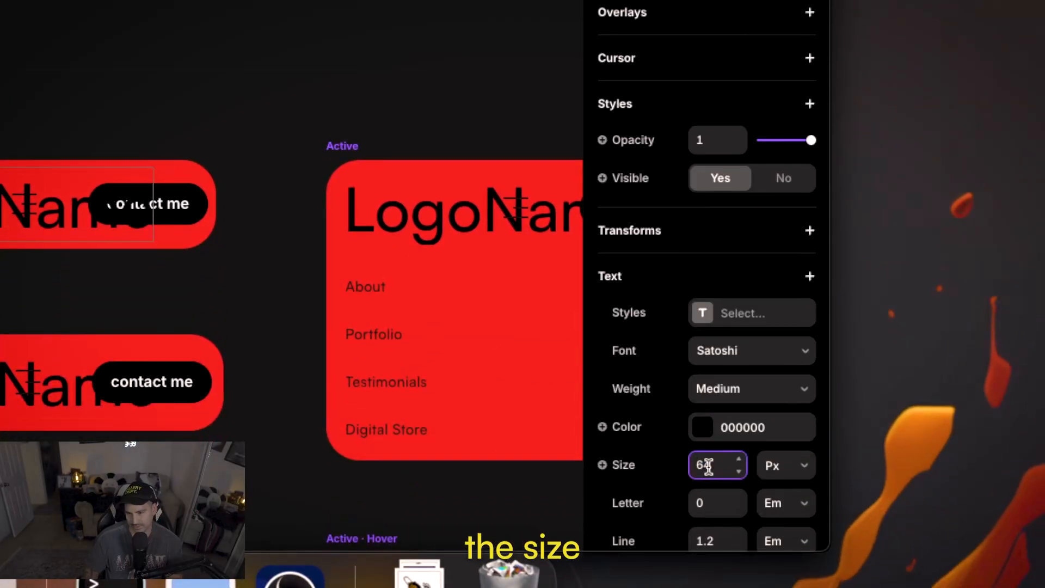
{"action": "type", "text": "1"}
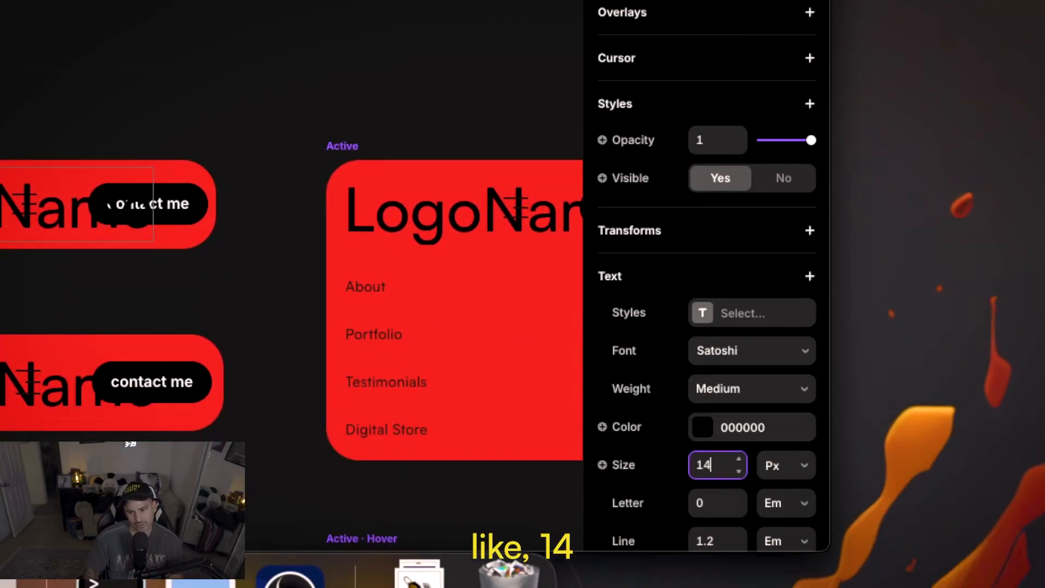
{"action": "type", "text": "4"}
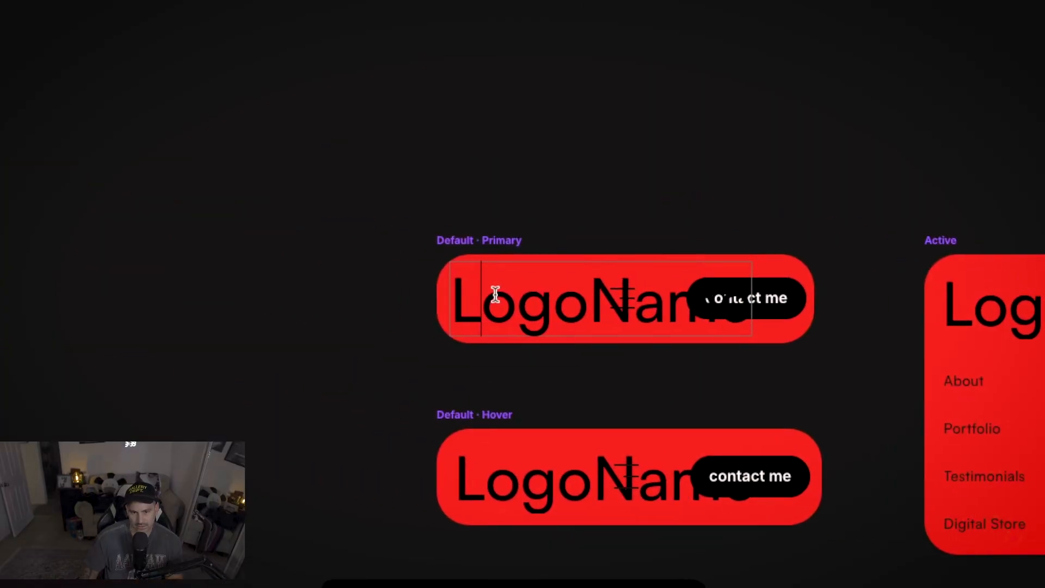
{"action": "double_click", "coordinate": [495, 296]}
{"action": "left_click", "coordinate": [730, 398]}
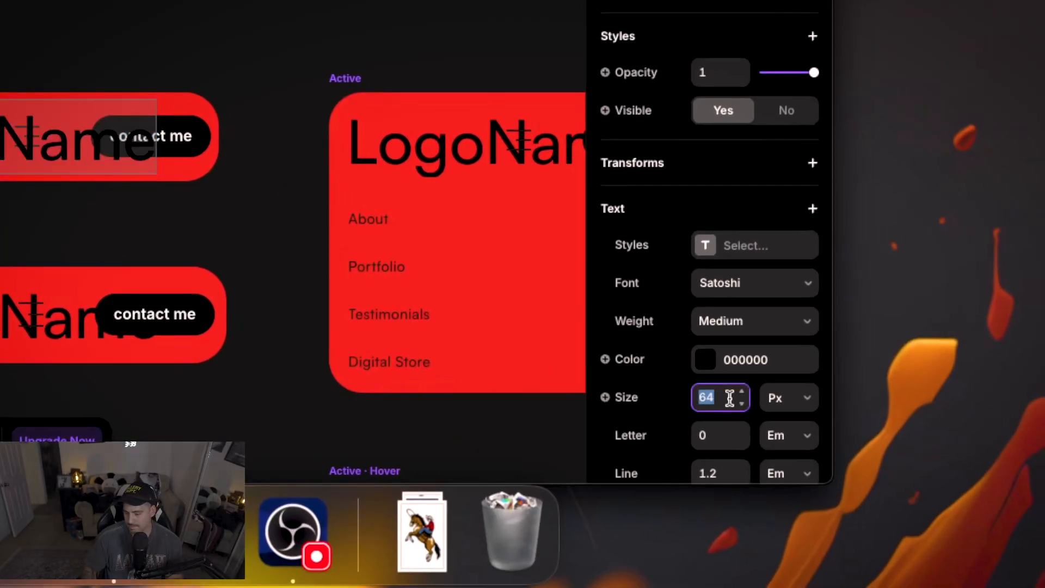
{"action": "type", "text": "14"}
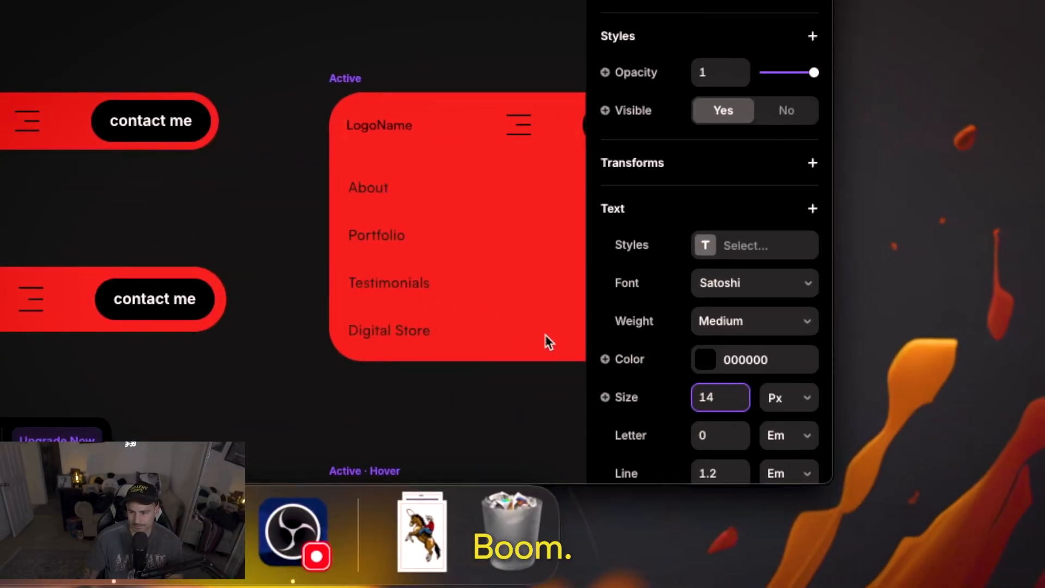
- Increase the LogoName text's font size slightly and bring the neighbouring Active and Mobile variants into view
{"action": "double_click", "coordinate": [740, 390]}
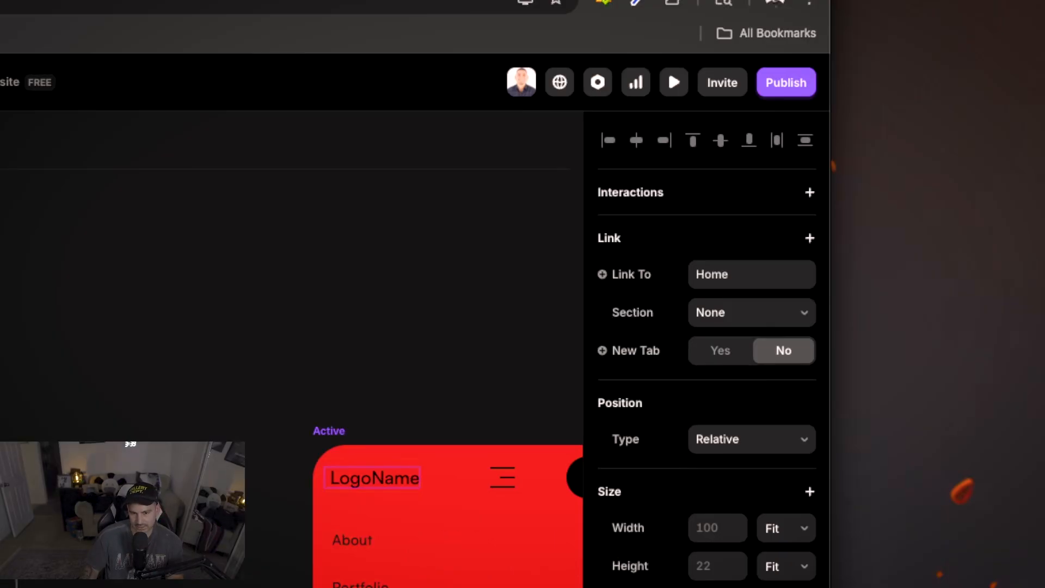
{"action": "scroll", "coordinate": [291, 348], "scroll_direction": "right", "scroll_amount": 5}
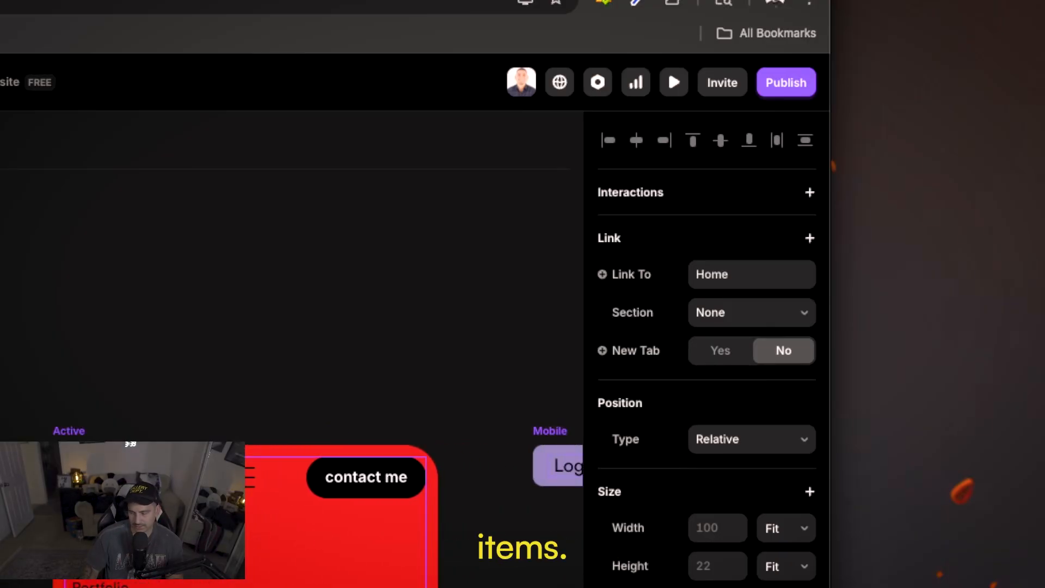
- Set the title of the About menu item in the Active variant to "Story" and open its link settings
{"action": "left_click", "coordinate": [211, 415]}
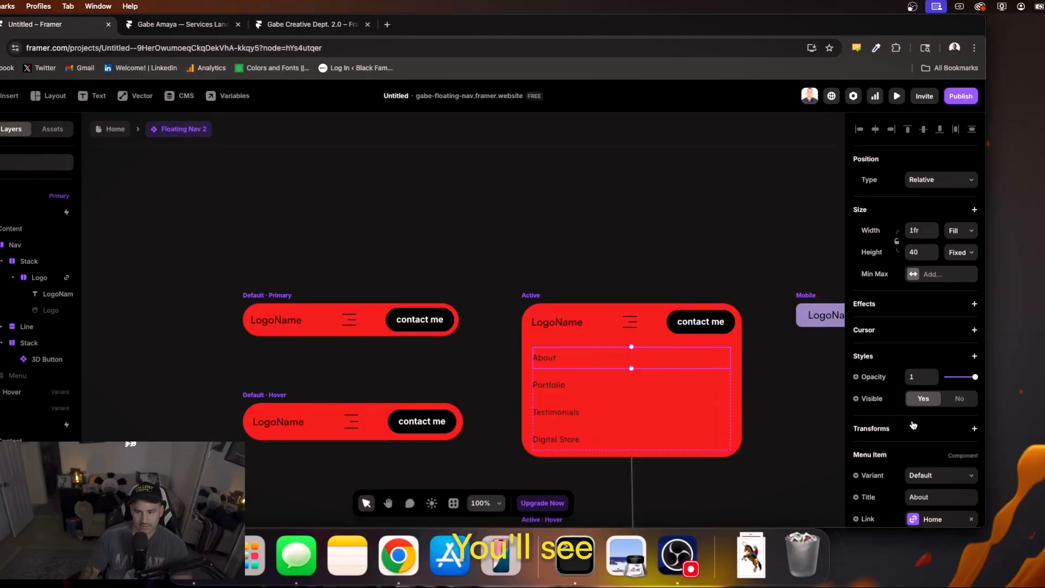
{"action": "scroll", "coordinate": [917, 427], "scroll_direction": "down", "scroll_amount": 2}
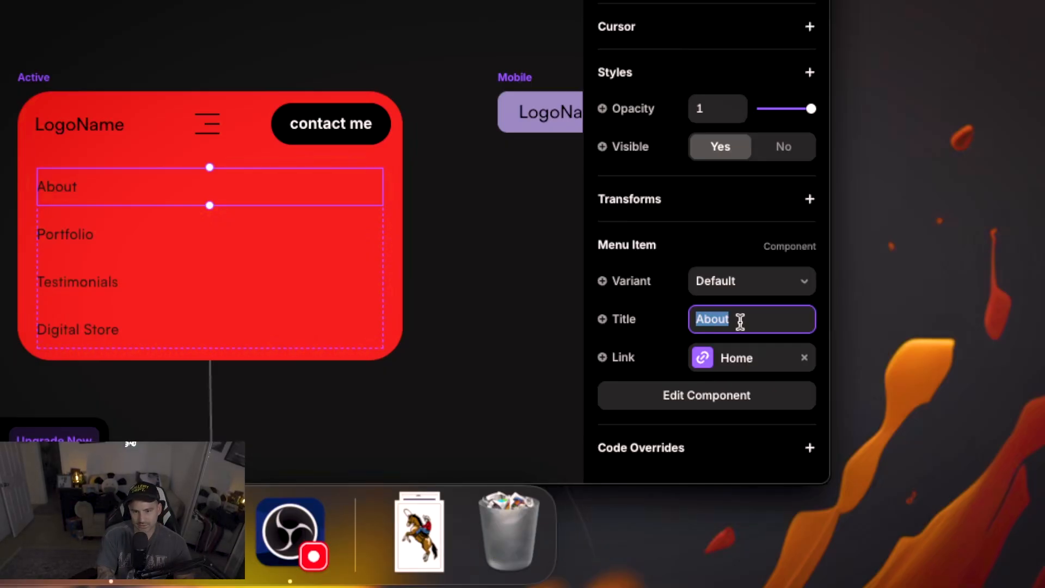
{"action": "type", "text": "Story"}
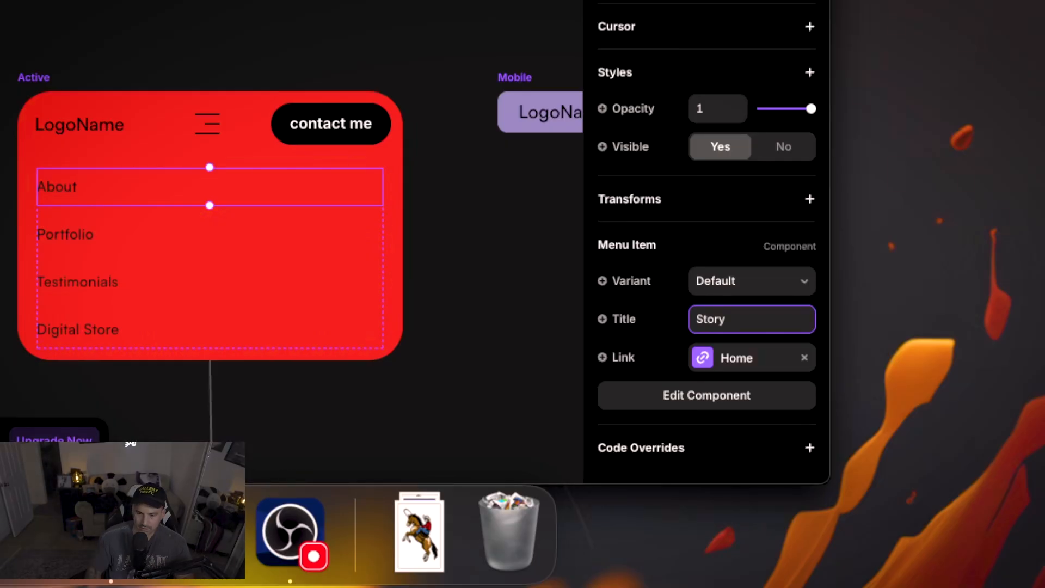
{"action": "left_click", "coordinate": [709, 359]}
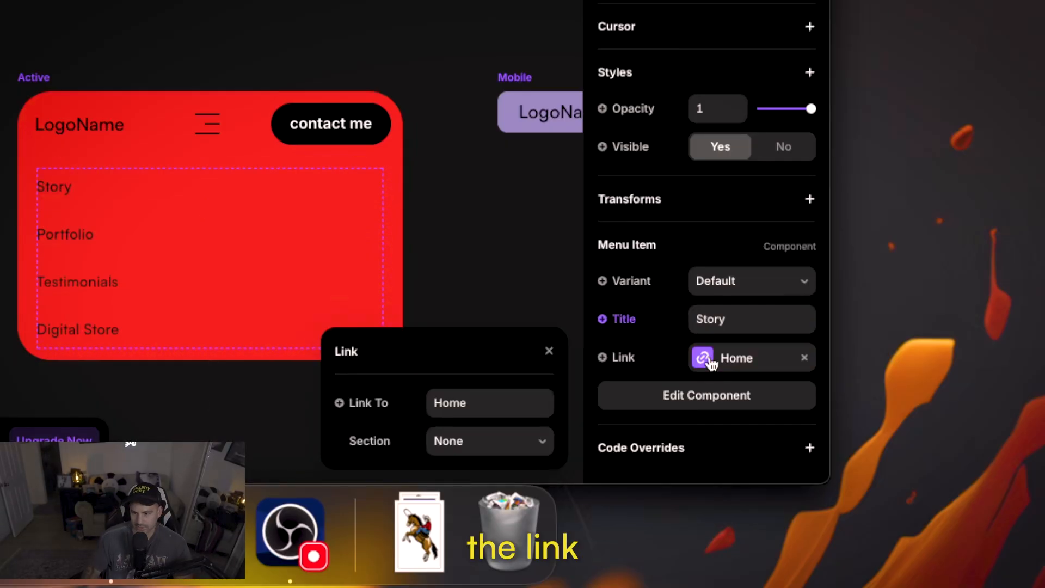
- Set the title of the Portfolio menu item in the Active variant to "Blog"
{"action": "left_click", "coordinate": [163, 226]}
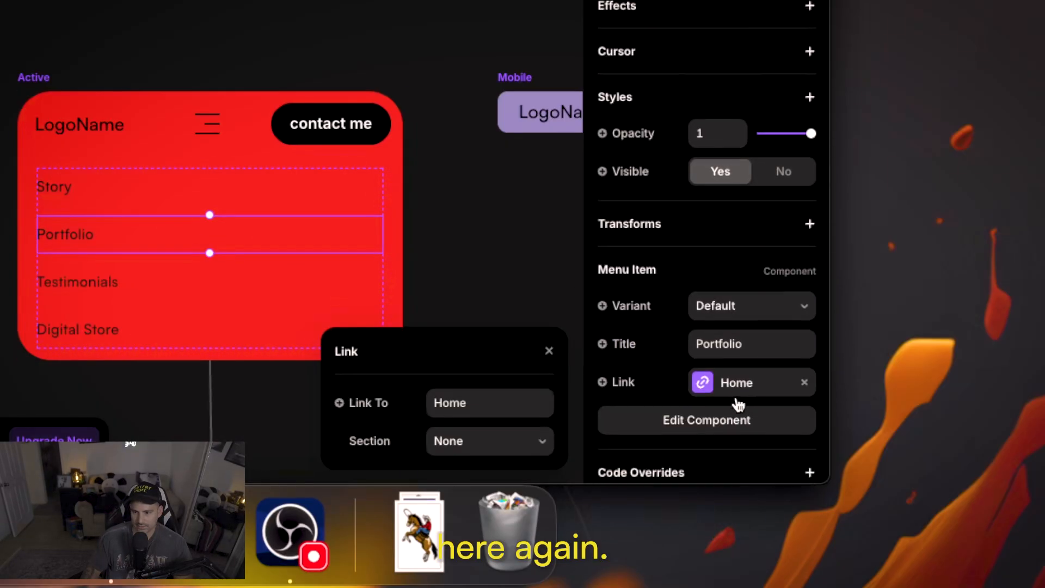
{"action": "left_click", "coordinate": [759, 321]}
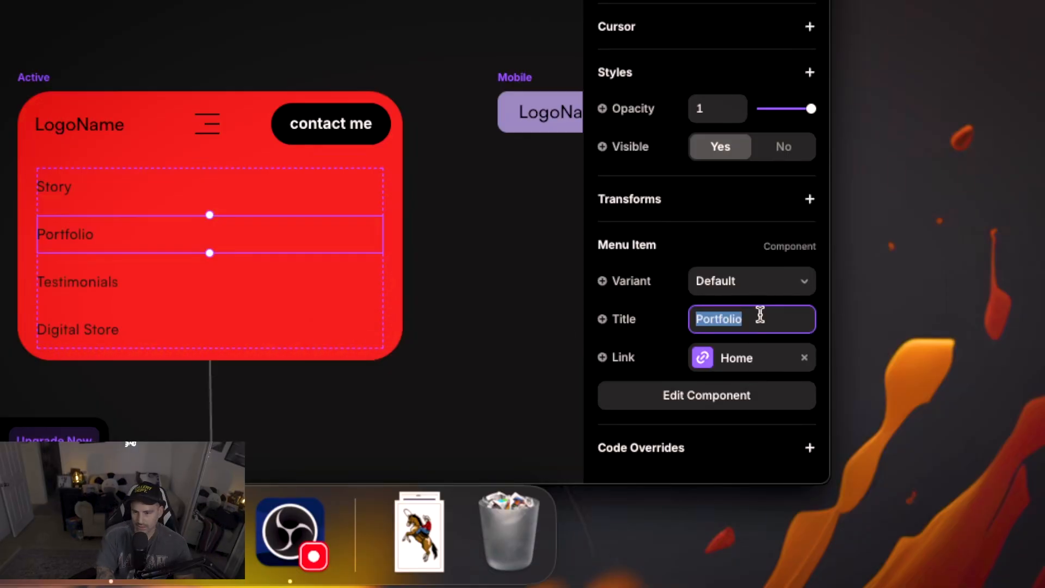
{"action": "type", "text": "Blog"}
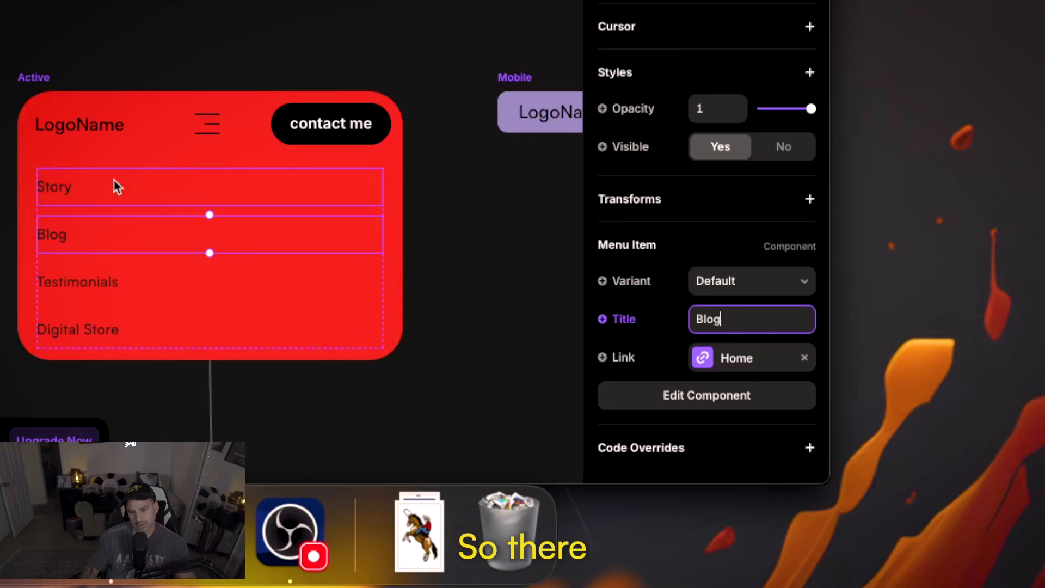
- Examine the Mobile and Mobile Active variants of the nav component
{"action": "scroll", "coordinate": [149, 185], "scroll_direction": "right", "scroll_amount": 5}
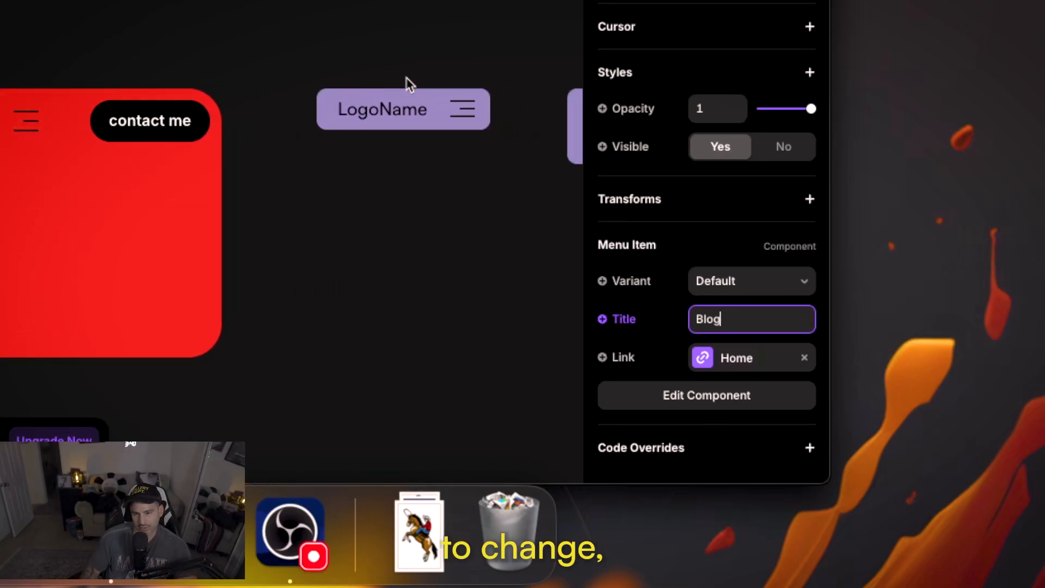
{"action": "left_click", "coordinate": [366, 125]}
{"action": "scroll", "coordinate": [366, 140], "scroll_direction": "right", "scroll_amount": 3}
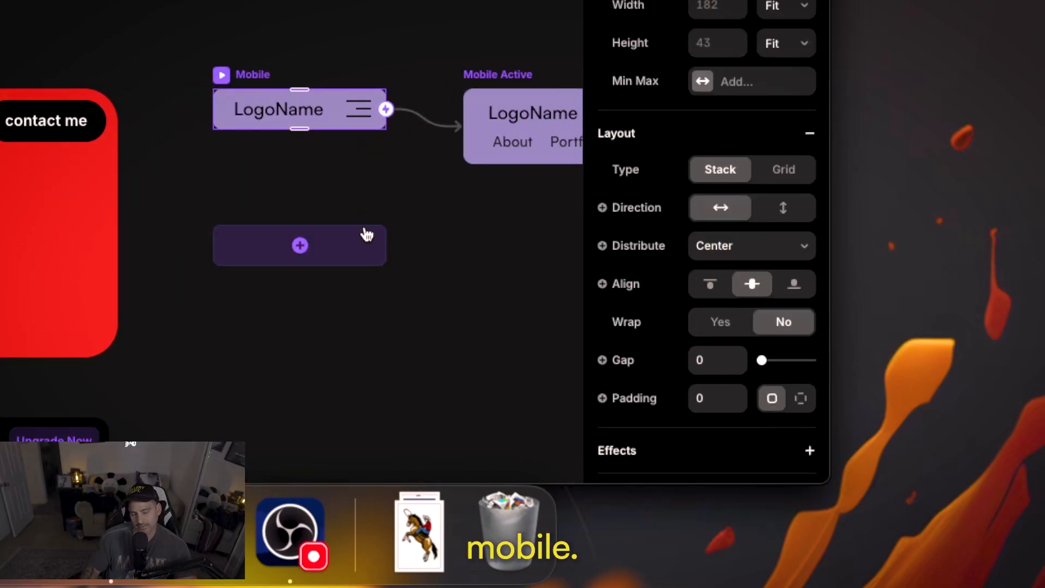
{"action": "scroll", "coordinate": [793, 250], "scroll_direction": "down", "scroll_amount": 10}
{"action": "scroll", "coordinate": [652, 204], "scroll_direction": "down", "scroll_amount": 5}
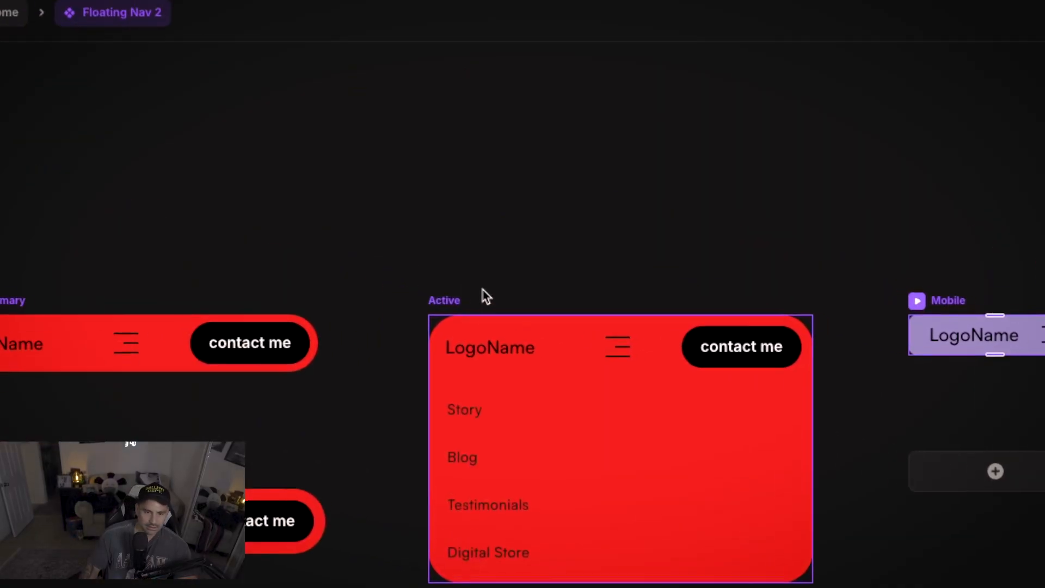
- Open the Story menu item's component for editing by unlinking it from its source project and replacing all instances
{"action": "left_click", "coordinate": [499, 324]}
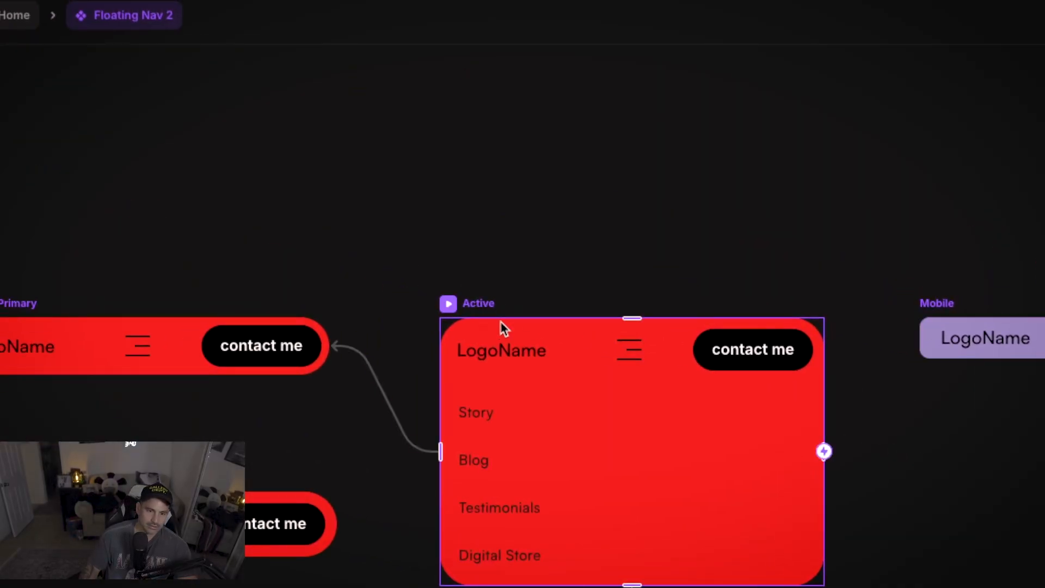
{"action": "left_click", "coordinate": [533, 429]}
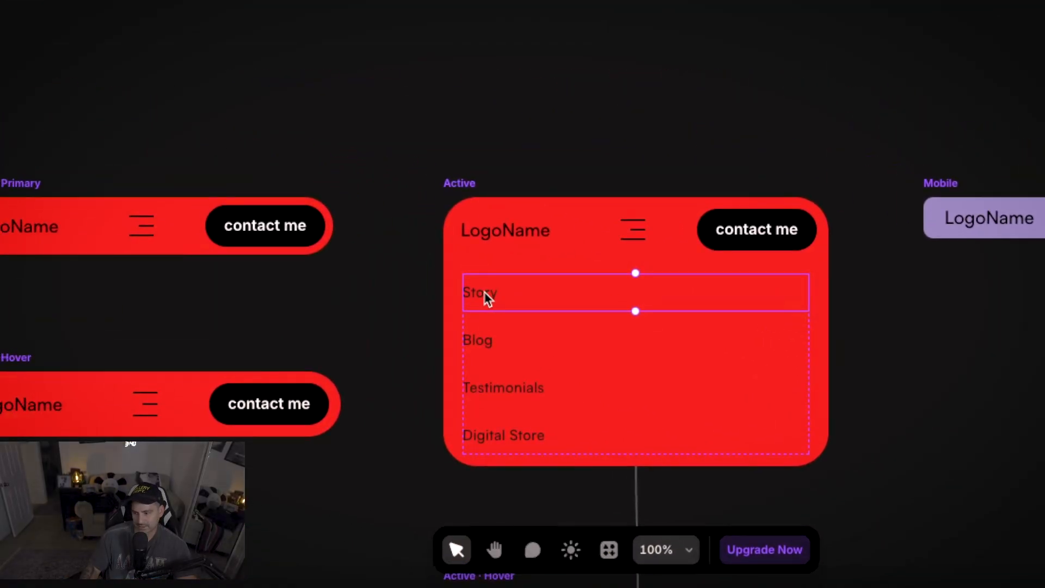
{"action": "double_click", "coordinate": [568, 295]}
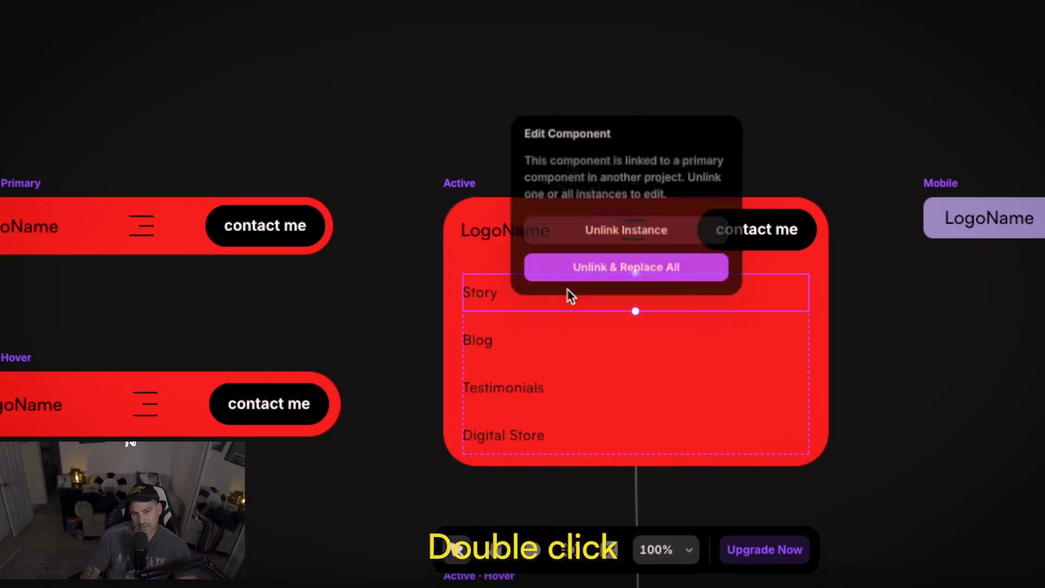
{"action": "left_click", "coordinate": [694, 267]}
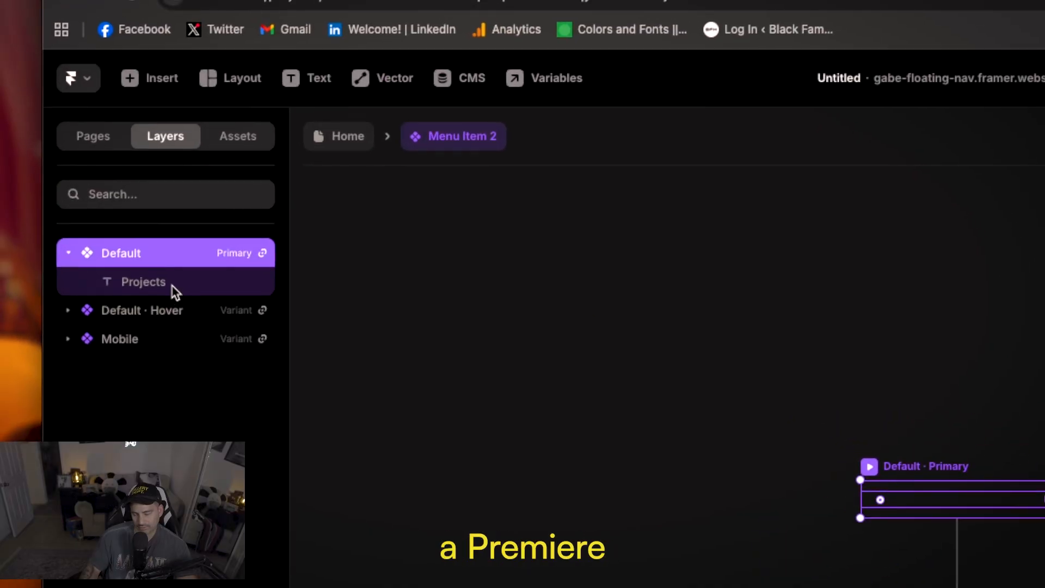
- Create a variable named "Nav Link Color" for the text colour of the Projects layer in the menu item's primary variant
{"action": "left_click", "coordinate": [177, 293]}
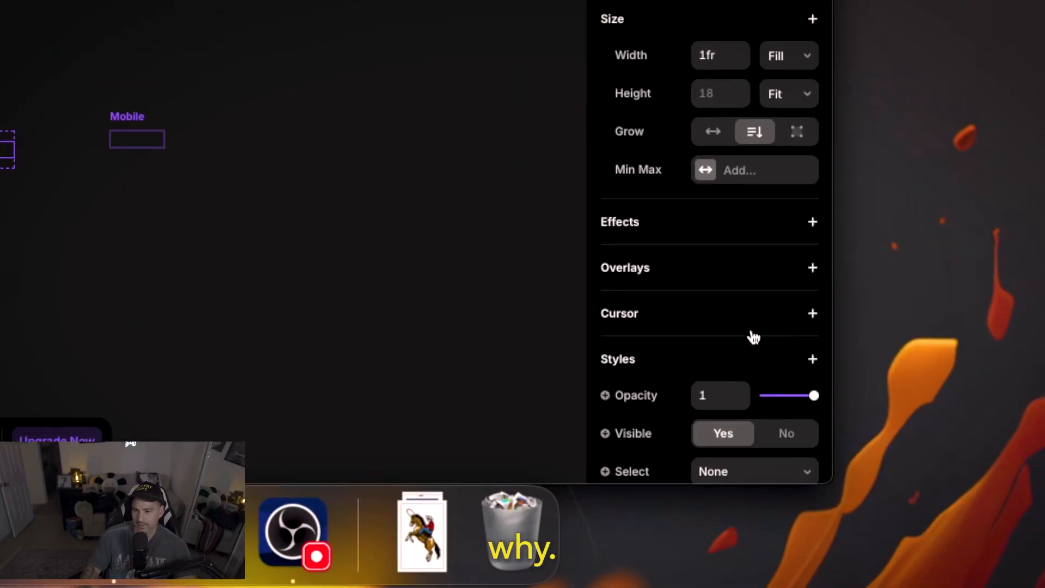
{"action": "scroll", "coordinate": [735, 332], "scroll_direction": "down", "scroll_amount": 10}
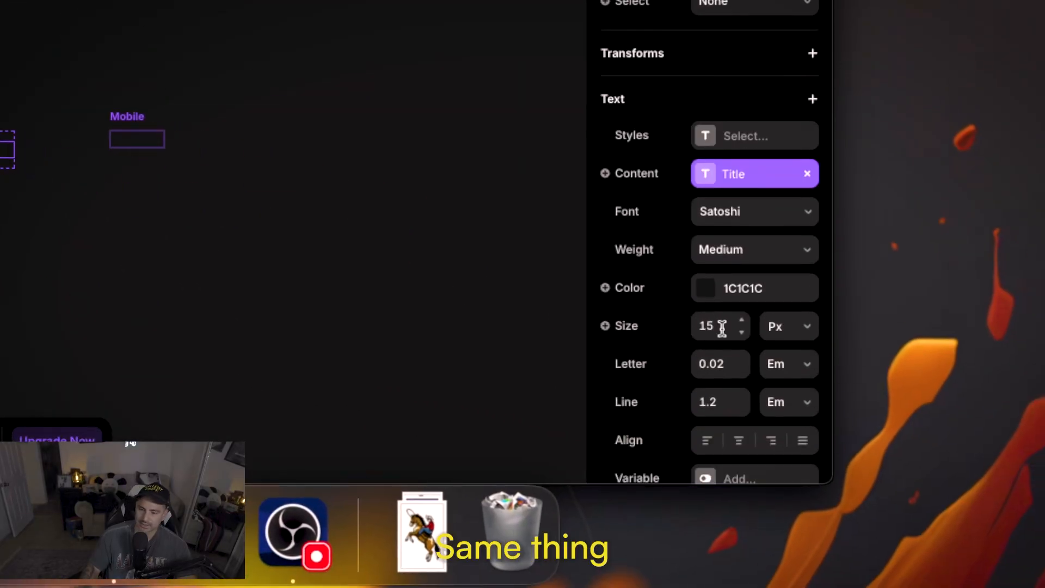
{"action": "left_click", "coordinate": [626, 279]}
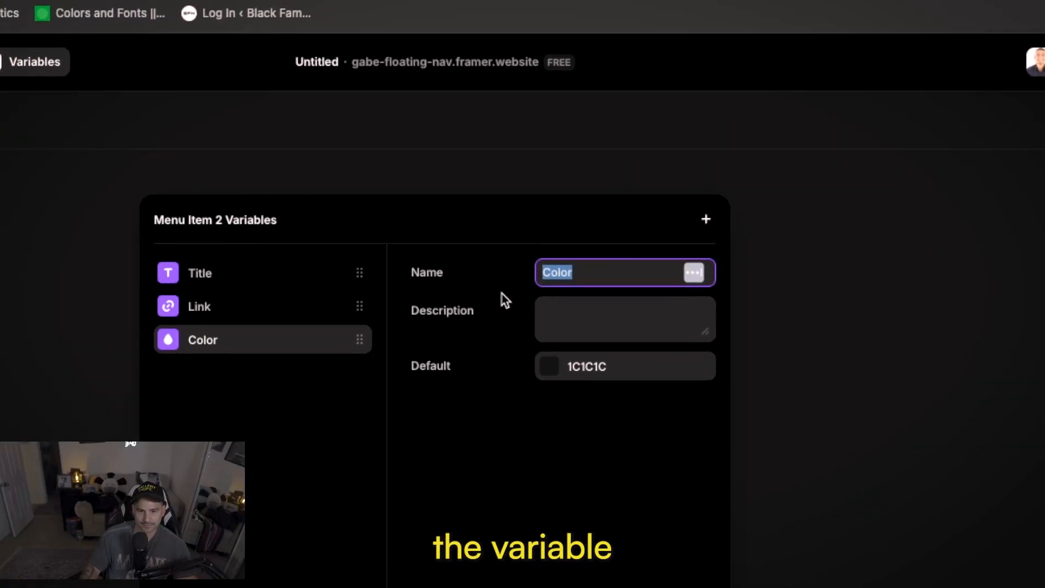
{"action": "type", "text": "Link"}
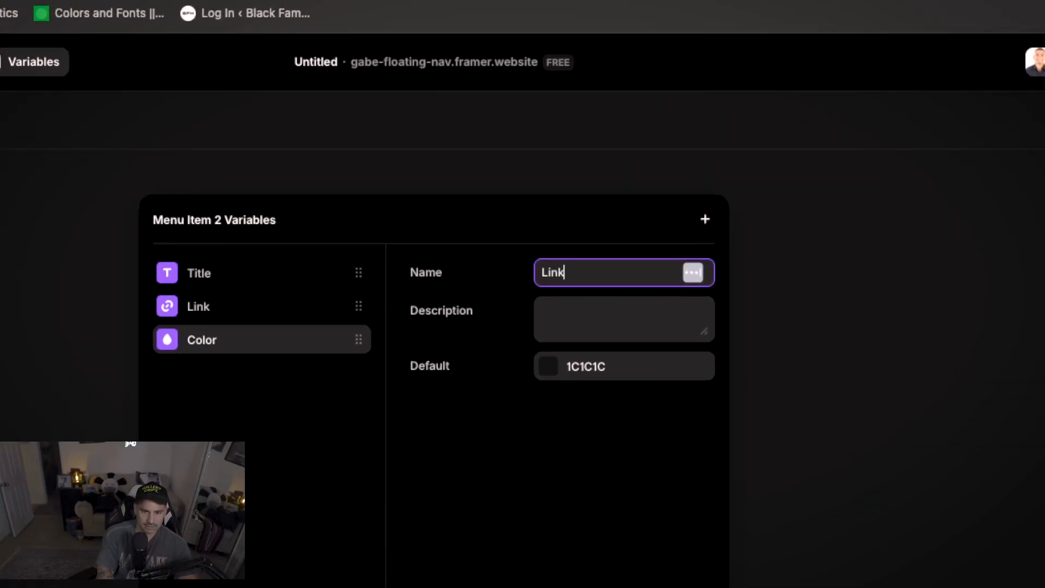
{"action": "key", "text": "BackSpace"}
{"action": "type", "text": "Nav Lin"}
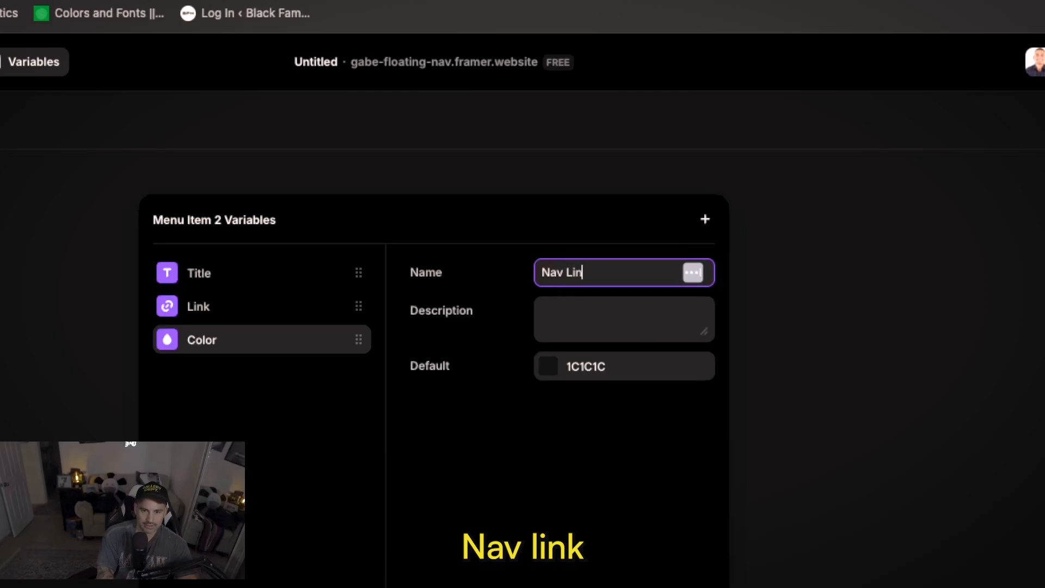
{"action": "type", "text": "k Color"}
{"action": "key", "text": "Return"}
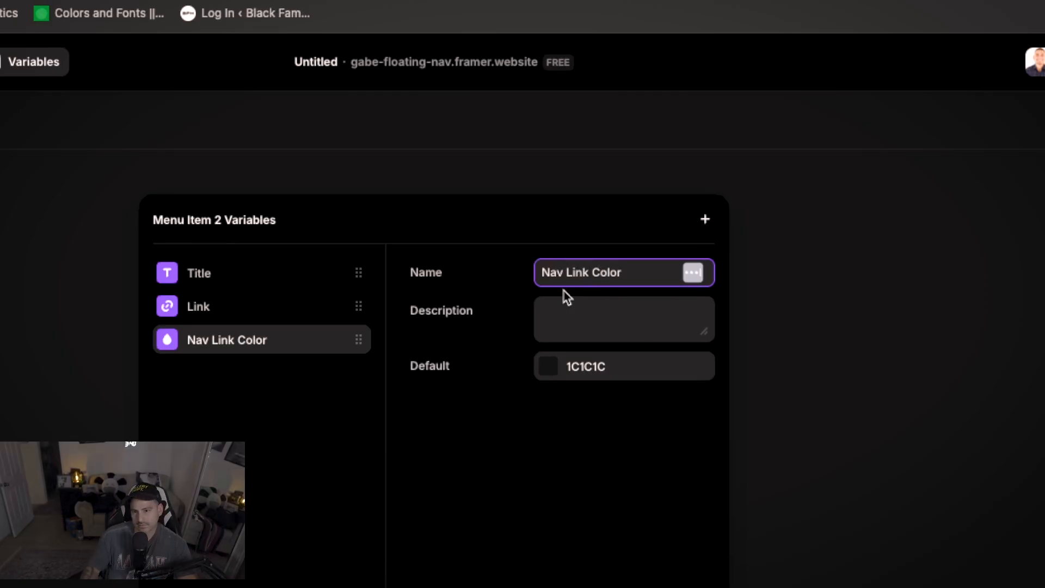
{"action": "left_click", "coordinate": [842, 504]}
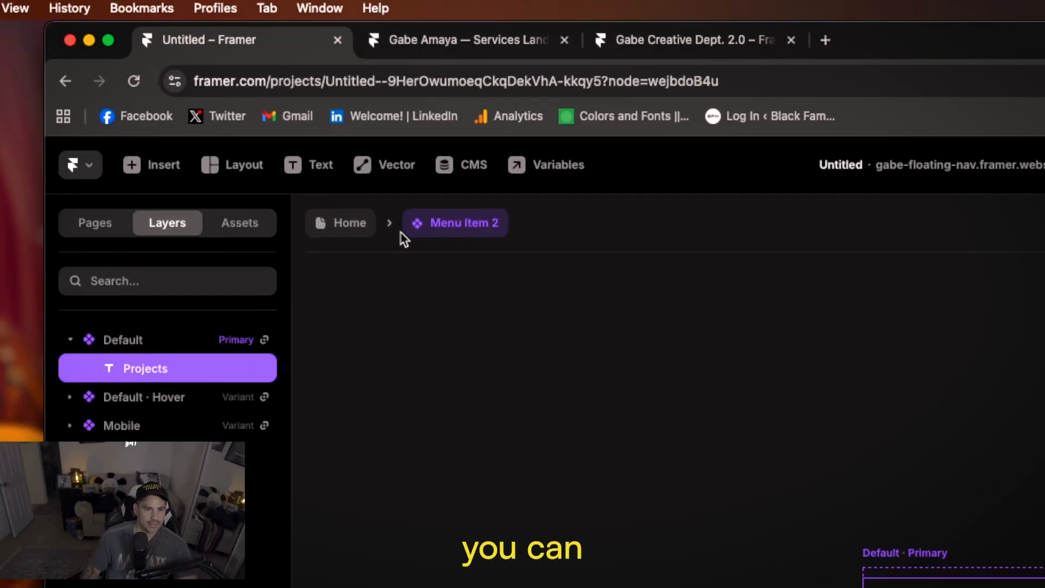
- Return to the Home page and reopen the floating nav component at its Active variant
{"action": "left_click", "coordinate": [444, 231]}
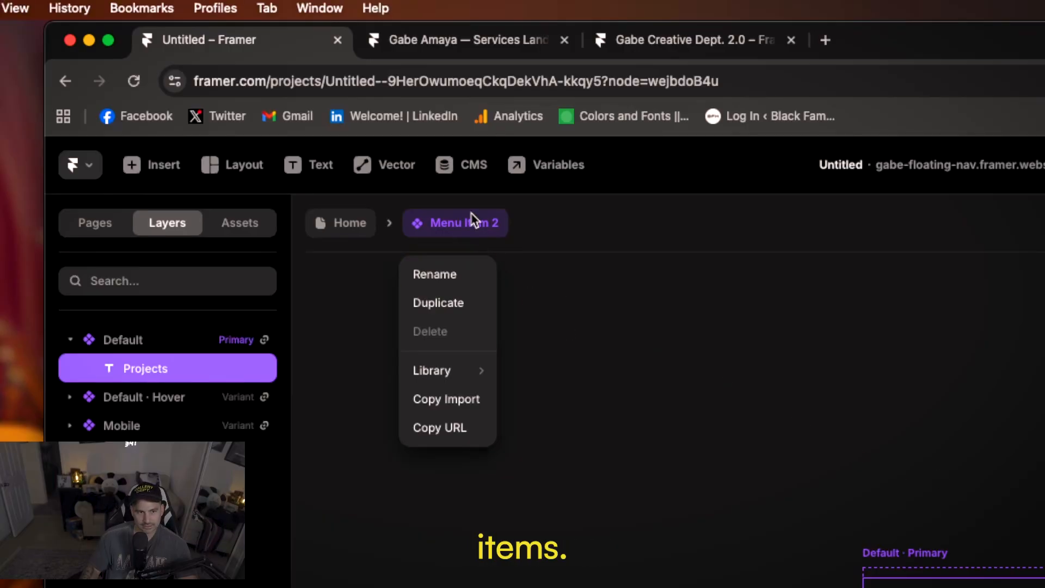
{"action": "left_click", "coordinate": [353, 225]}
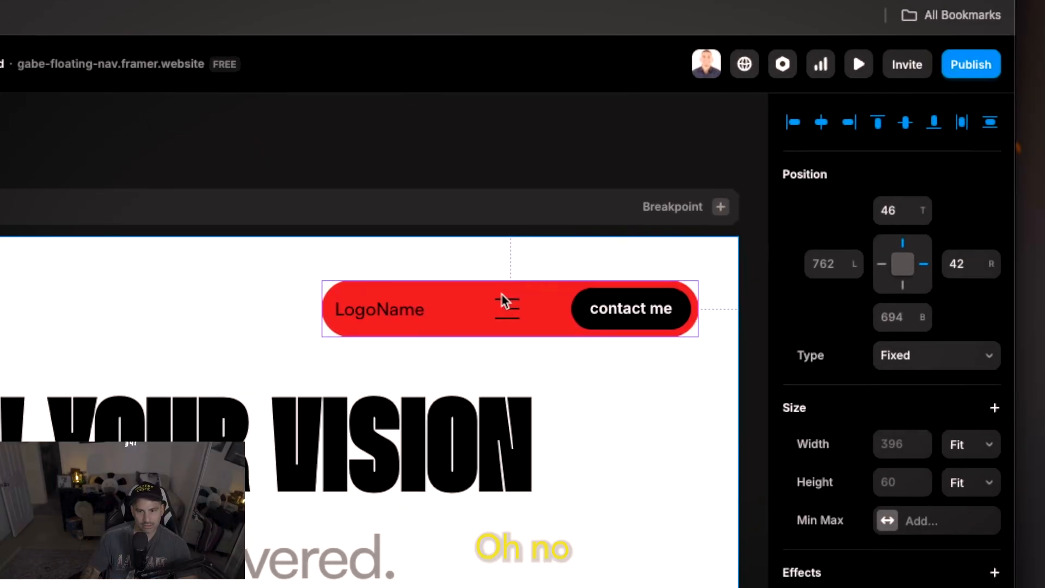
{"action": "double_click", "coordinate": [473, 294]}
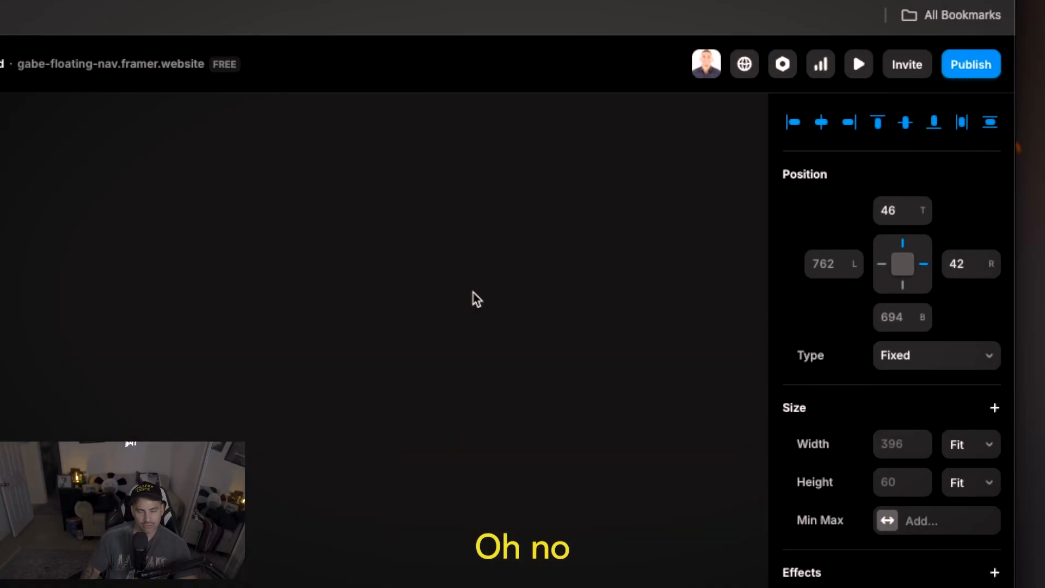
{"action": "scroll", "coordinate": [339, 539], "scroll_direction": "right", "scroll_amount": 5}
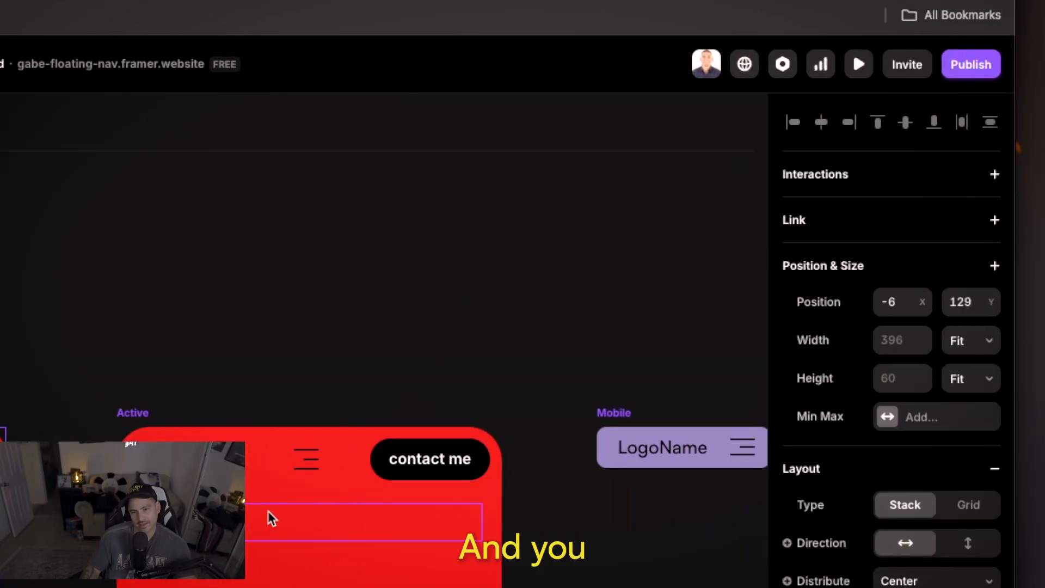
- Set the Nav Link Color of the Story menu item in the Active variant to white
{"action": "left_click", "coordinate": [271, 518]}
{"action": "scroll", "coordinate": [882, 289], "scroll_direction": "down", "scroll_amount": 2}
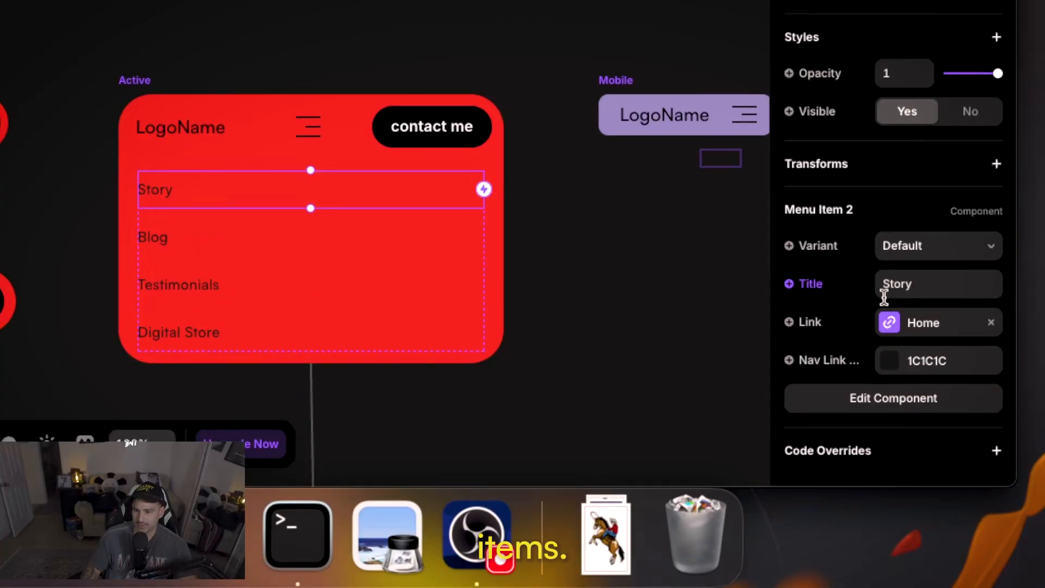
{"action": "left_click", "coordinate": [925, 360]}
{"action": "left_click", "coordinate": [542, 111]}
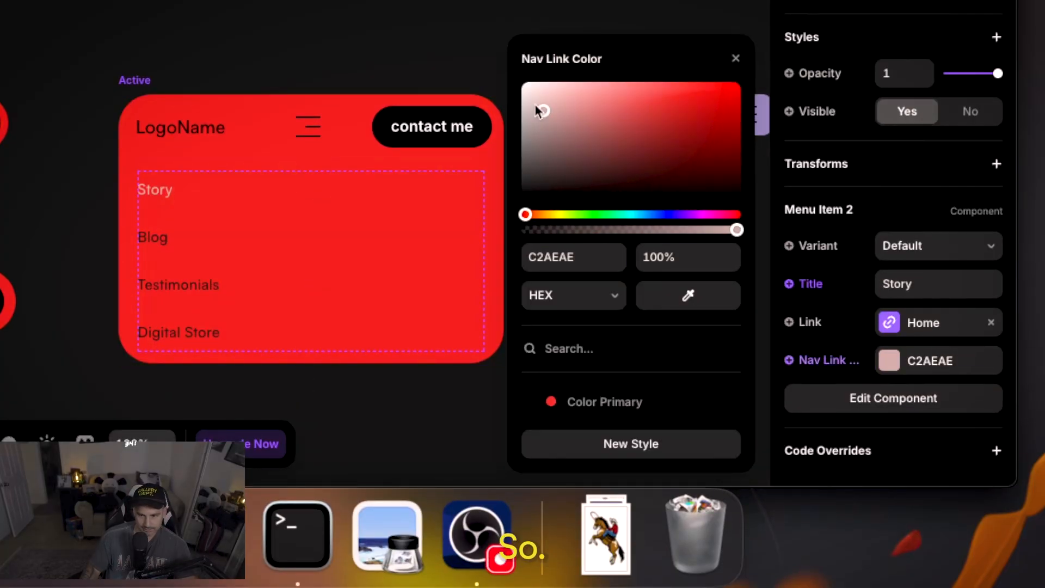
{"action": "left_click_drag", "start_coordinate": [536, 106], "coordinate": [489, 78]}
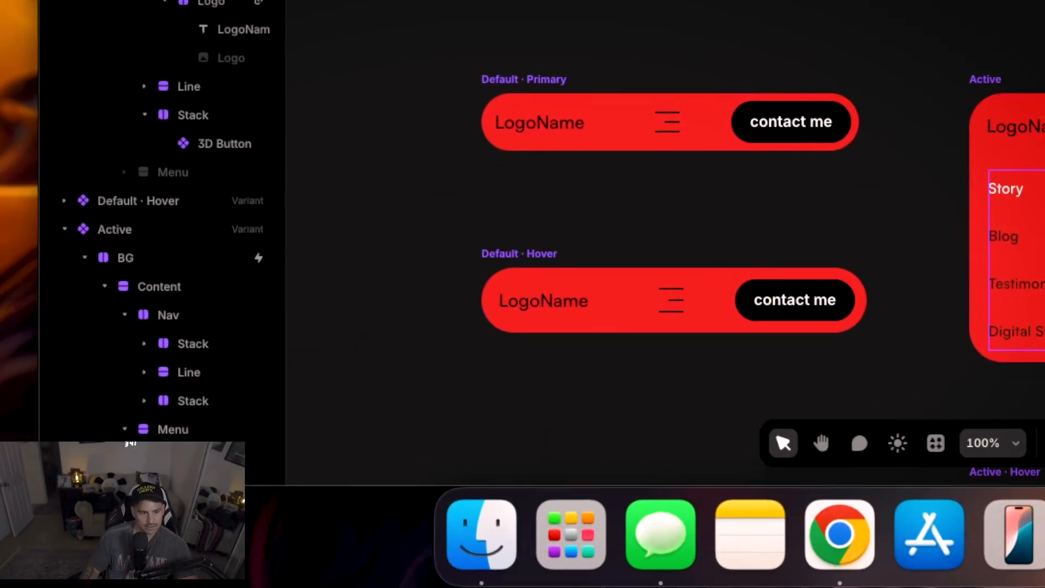
- Set the Nav Link Color of the Blog and Testimonials menu items in the Active variant to white (FFFFFF)
{"action": "scroll", "coordinate": [299, 374], "scroll_direction": "down", "scroll_amount": 1}
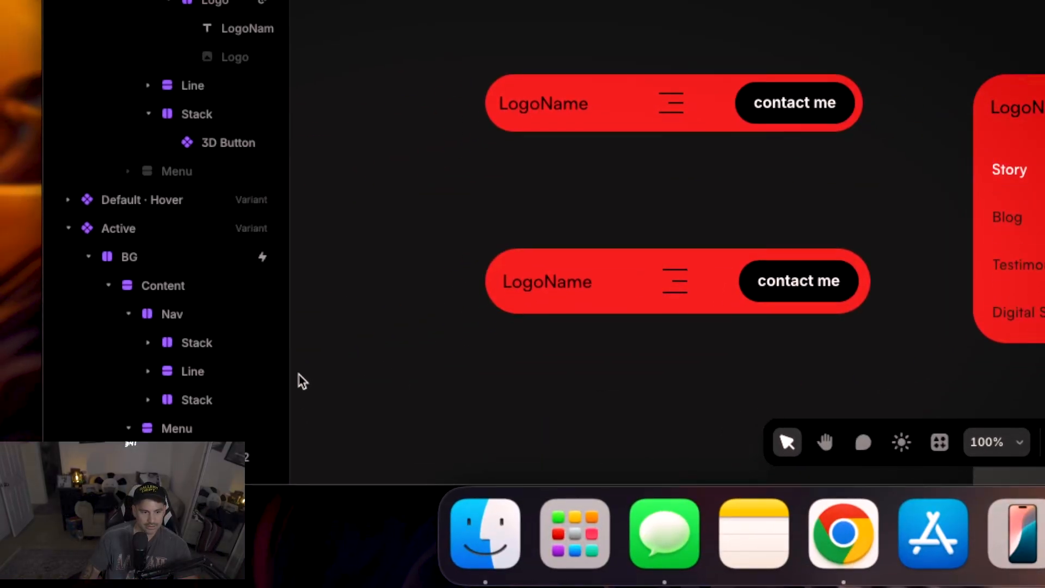
{"action": "scroll", "coordinate": [245, 401], "scroll_direction": "down", "scroll_amount": 4}
{"action": "left_click", "coordinate": [217, 364]}
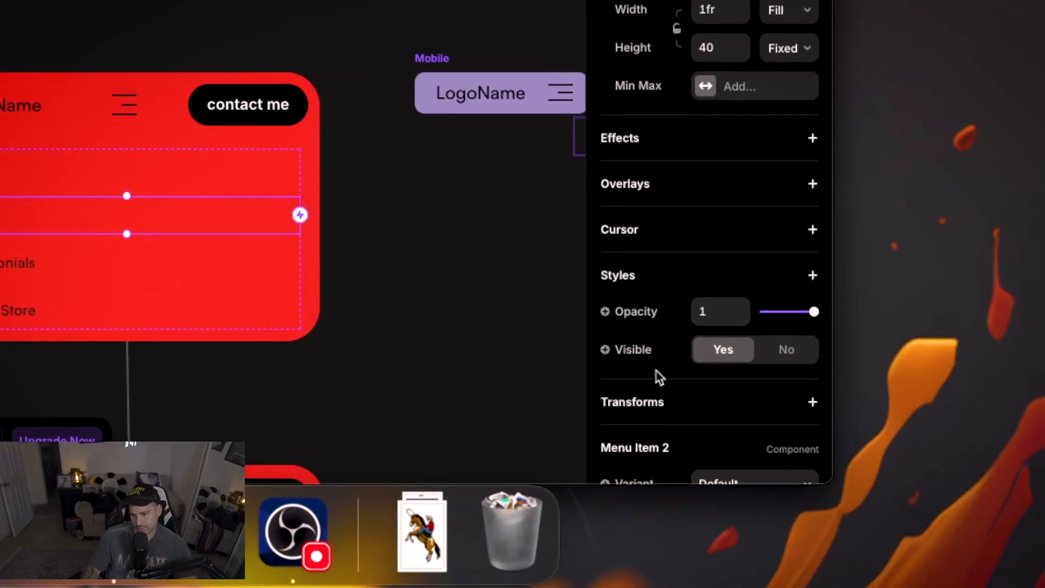
{"action": "scroll", "coordinate": [761, 381], "scroll_direction": "down", "scroll_amount": 5}
{"action": "left_click", "coordinate": [807, 357]}
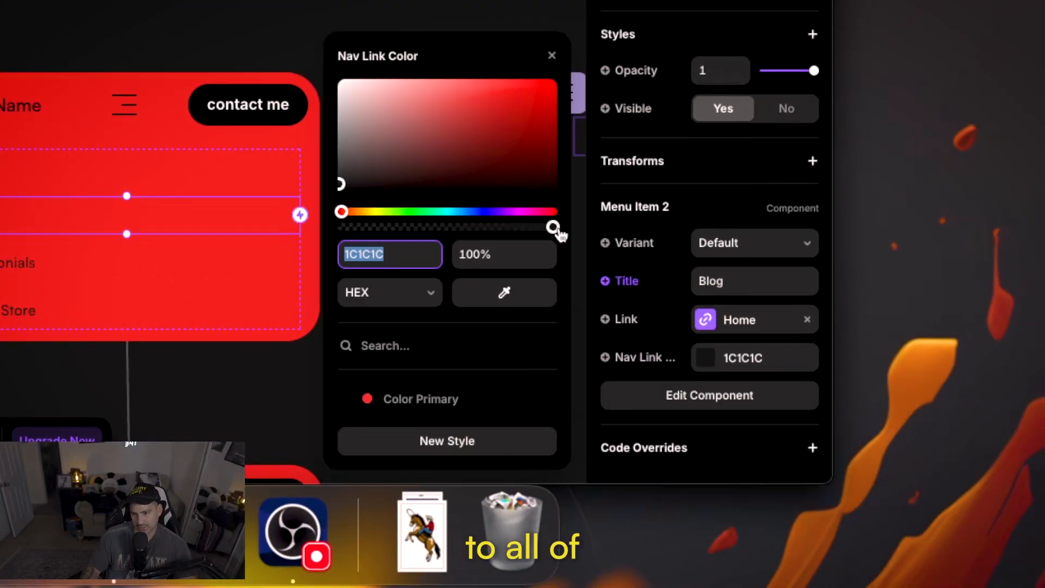
{"action": "left_click_drag", "start_coordinate": [408, 152], "coordinate": [299, 67]}
{"action": "left_click", "coordinate": [64, 261]}
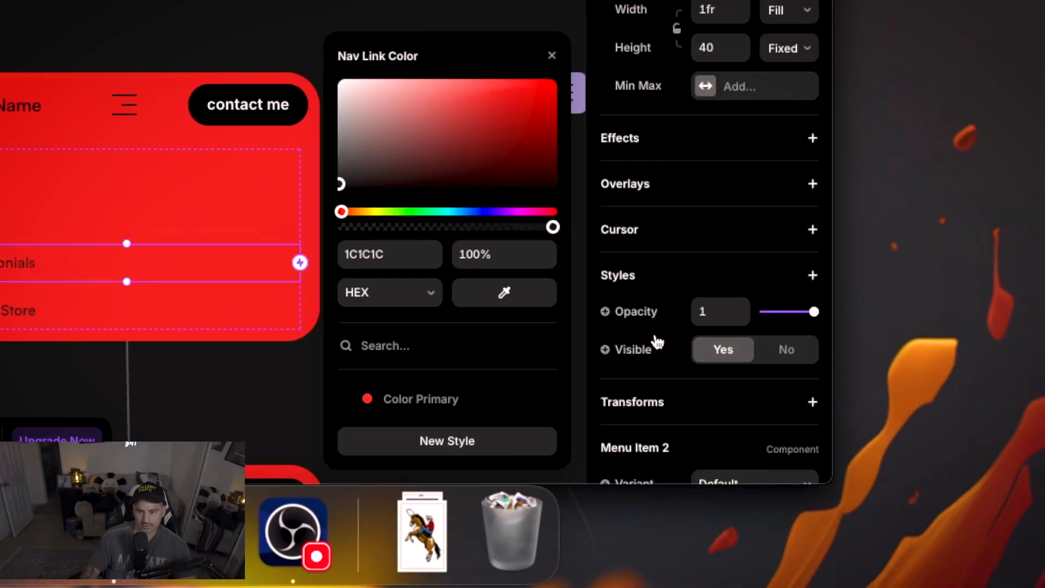
{"action": "left_click_drag", "start_coordinate": [375, 158], "coordinate": [312, 51]}
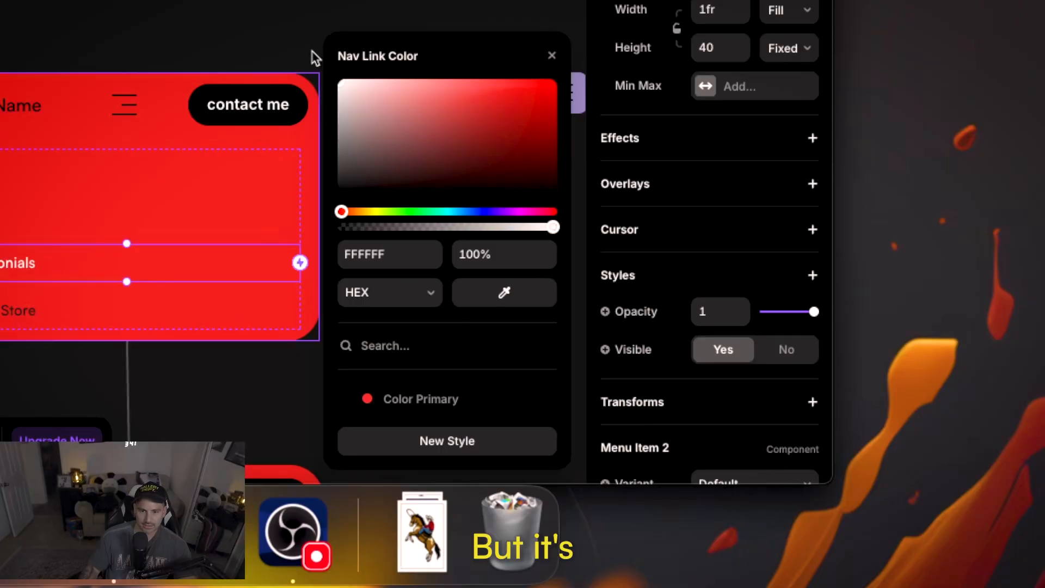
- Set the Nav Link Color of the Digital Store menu item to white and return to the Home page
{"action": "left_click", "coordinate": [40, 324]}
{"action": "left_click_drag", "start_coordinate": [364, 158], "coordinate": [287, 57]}
{"action": "left_click", "coordinate": [274, 50]}
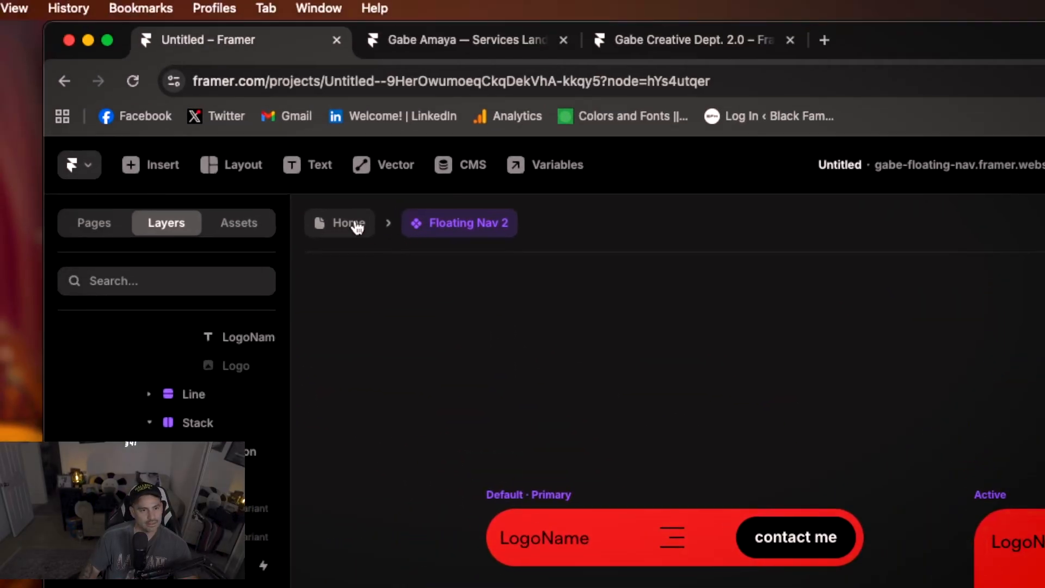
{"action": "left_click", "coordinate": [272, 101]}
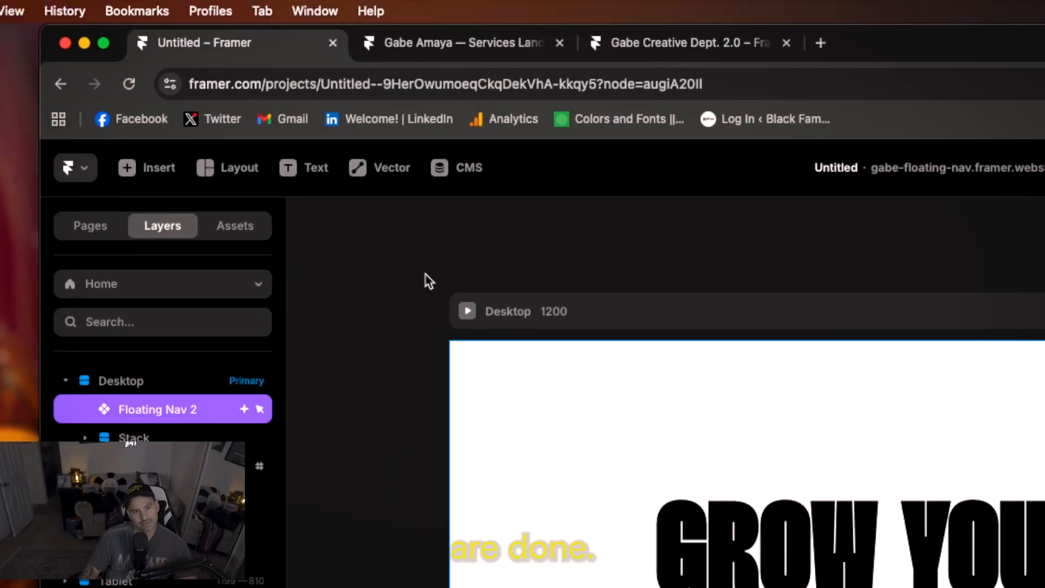
- Preview the desktop page, expand and collapse the floating nav menu, and check the nav while scrolling through the page
{"action": "left_click", "coordinate": [468, 309]}
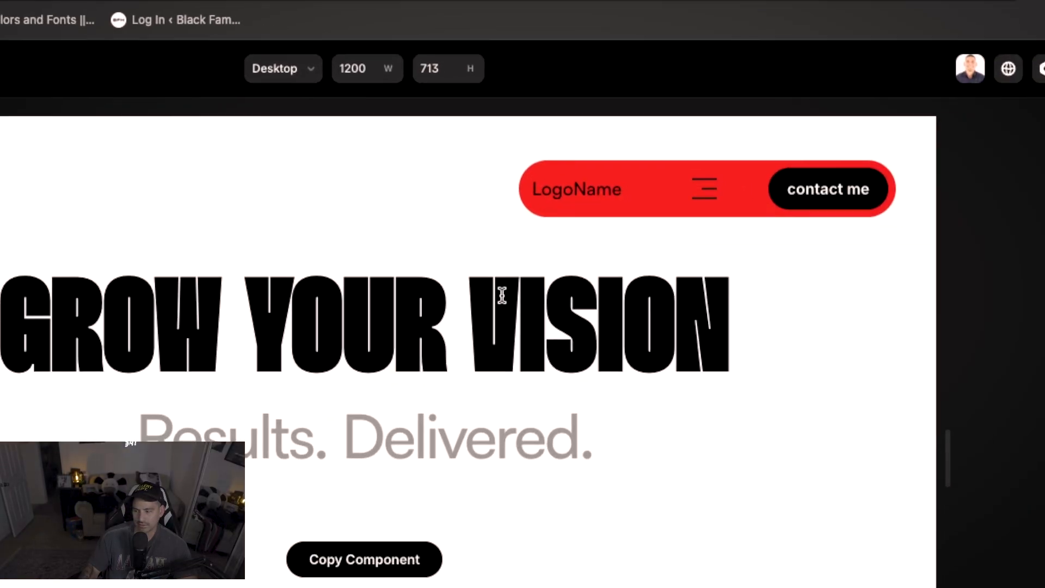
{"action": "left_click", "coordinate": [686, 201]}
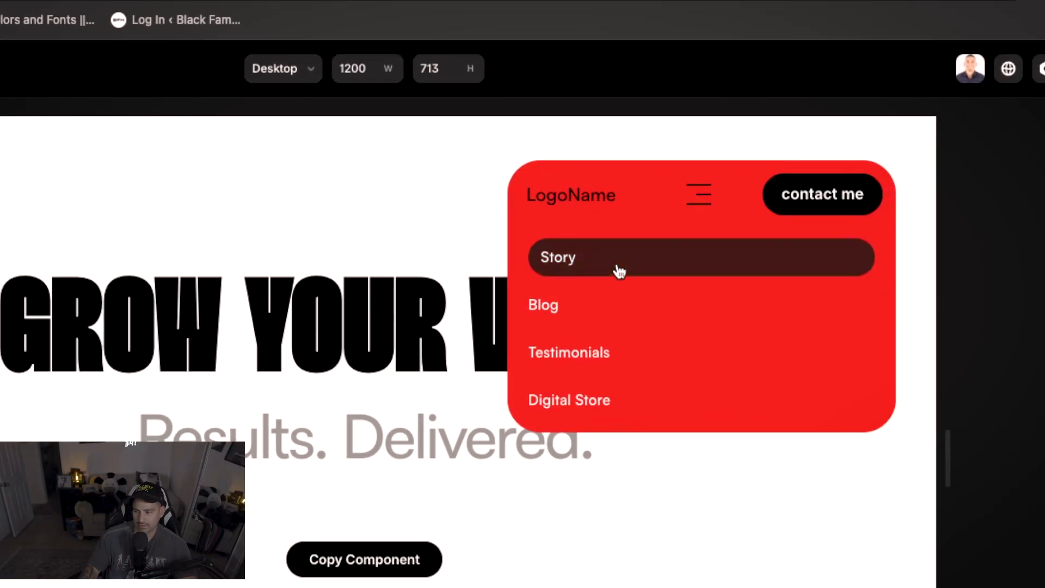
{"action": "left_click", "coordinate": [692, 206]}
{"action": "scroll", "coordinate": [157, 303], "scroll_direction": "down", "scroll_amount": 2}
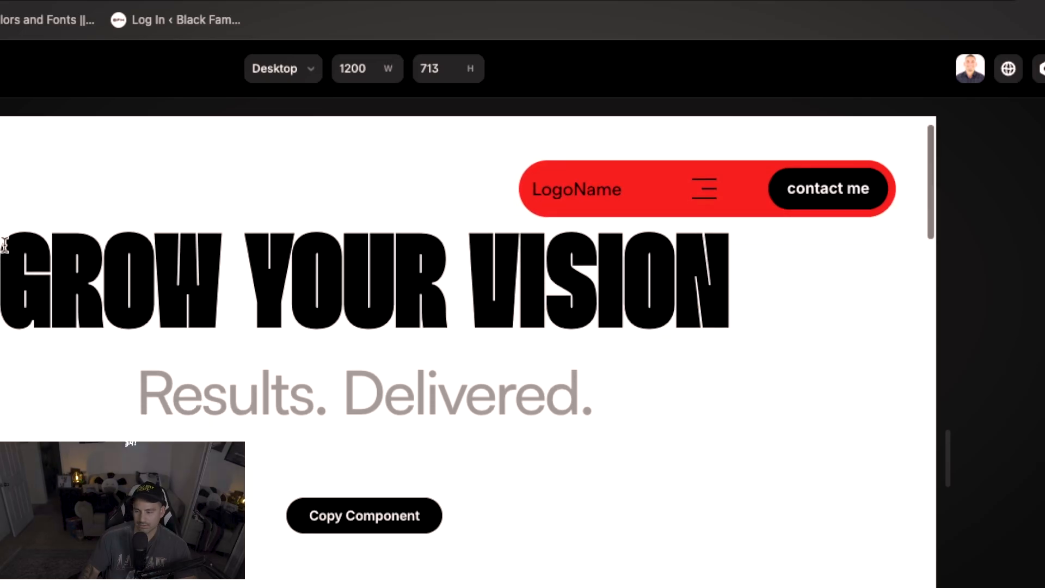
{"action": "scroll", "coordinate": [157, 303], "scroll_direction": "down", "scroll_amount": 2}
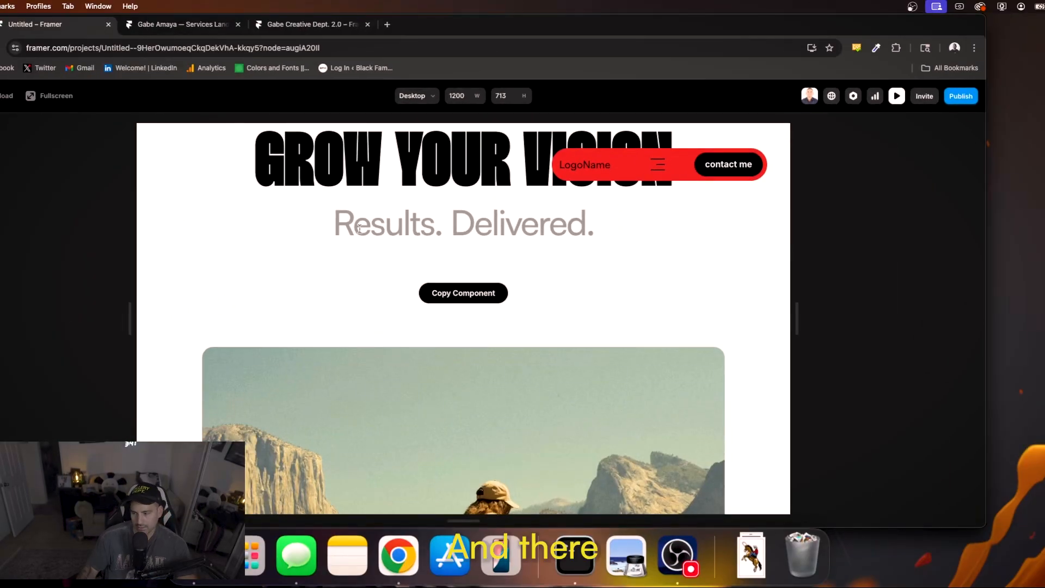
{"action": "scroll", "coordinate": [136, 366], "scroll_direction": "down", "scroll_amount": 3}
{"action": "scroll", "coordinate": [333, 264], "scroll_direction": "down", "scroll_amount": 10}
{"action": "scroll", "coordinate": [334, 266], "scroll_direction": "up", "scroll_amount": 10}
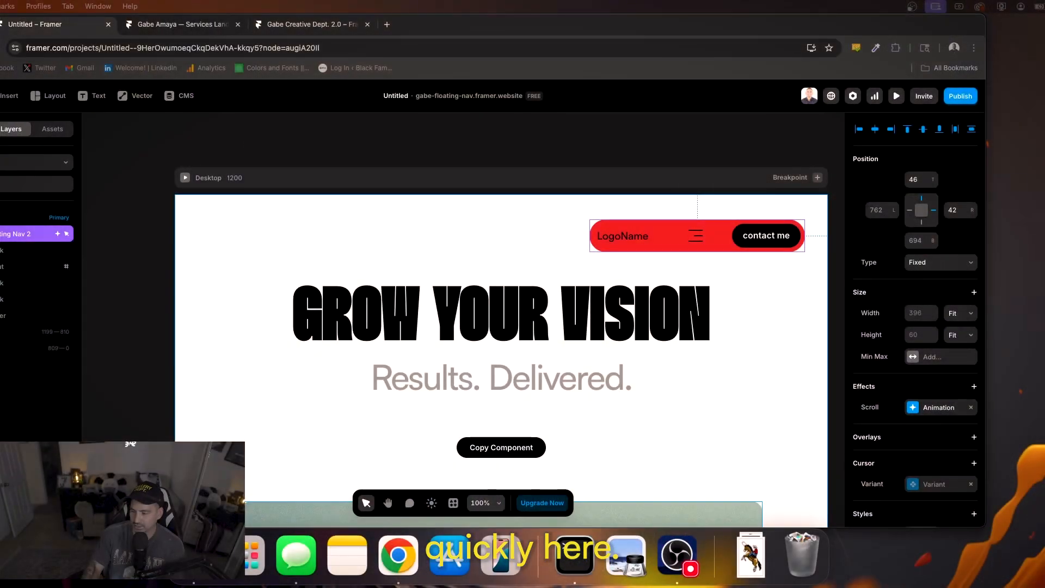
- Examine the floating nav's scroll animation settings and the sections offered for its trigger, and close the settings without choosing one
{"action": "scroll", "coordinate": [680, 355], "scroll_direction": "down", "scroll_amount": 2}
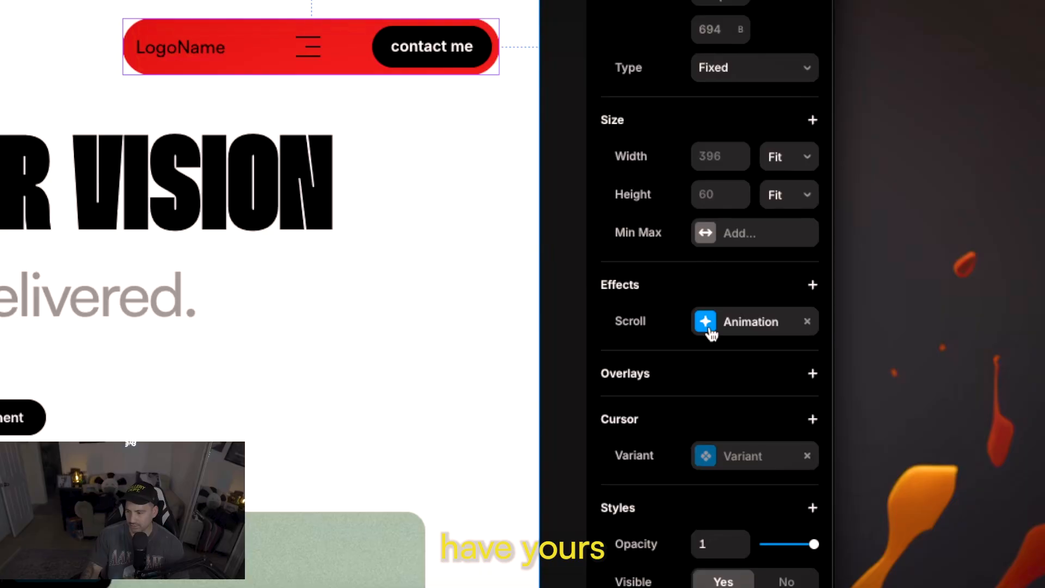
{"action": "left_click", "coordinate": [706, 323]}
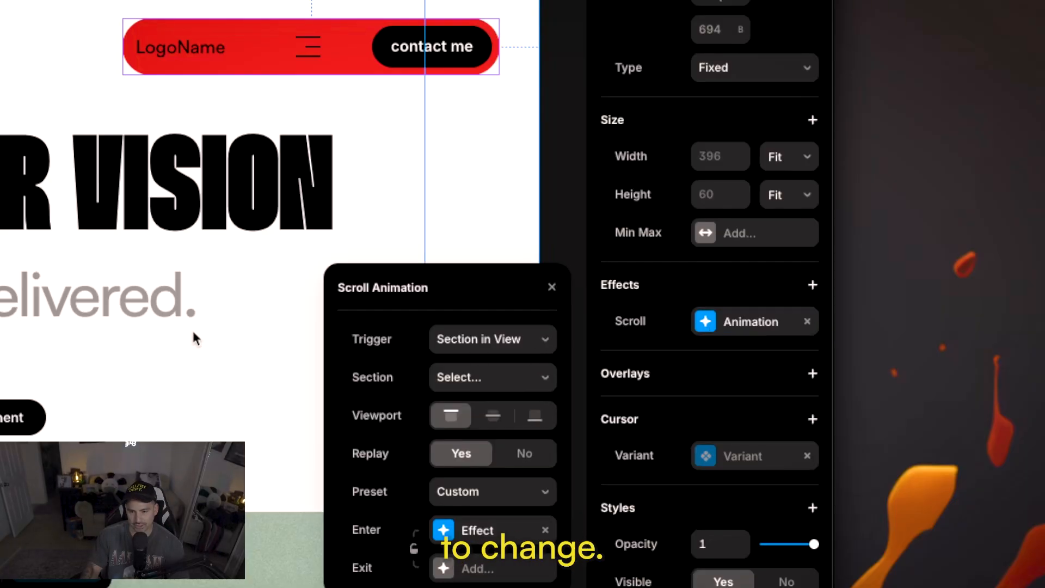
{"action": "scroll", "coordinate": [195, 338], "scroll_direction": "down", "scroll_amount": 3}
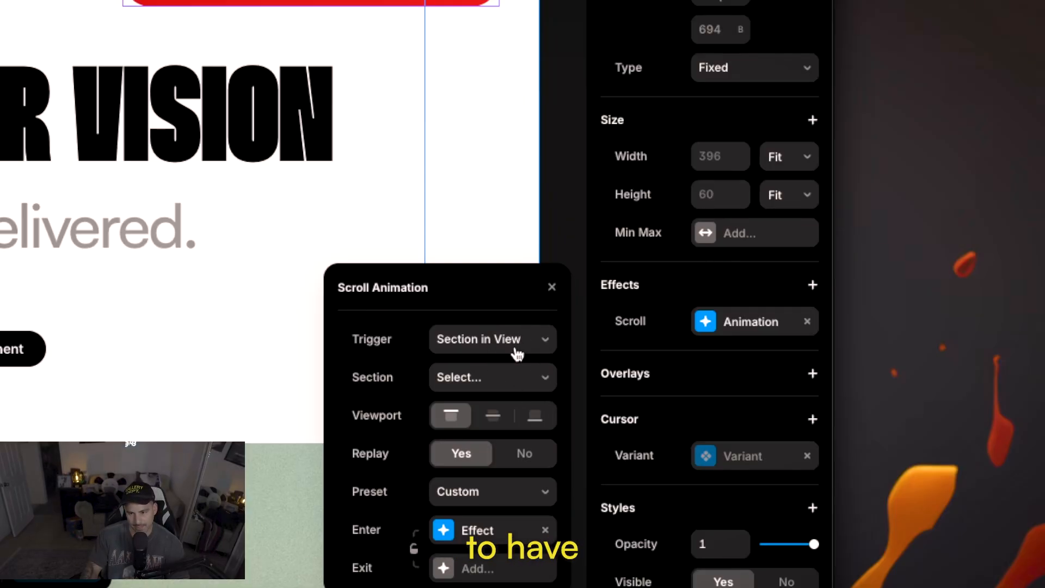
{"action": "left_click", "coordinate": [525, 388]}
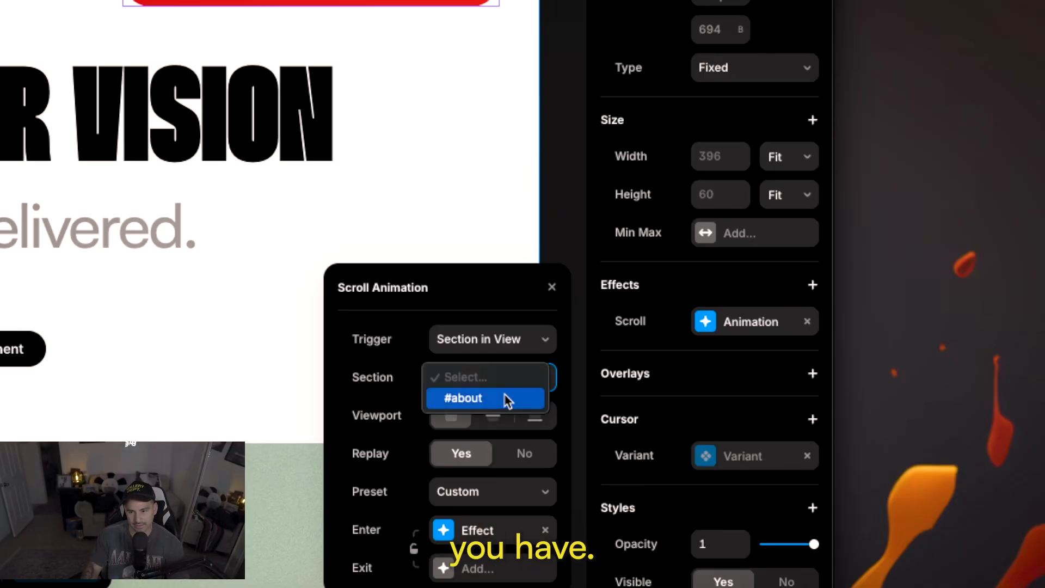
{"action": "left_click", "coordinate": [531, 378]}
{"action": "left_click", "coordinate": [550, 288]}
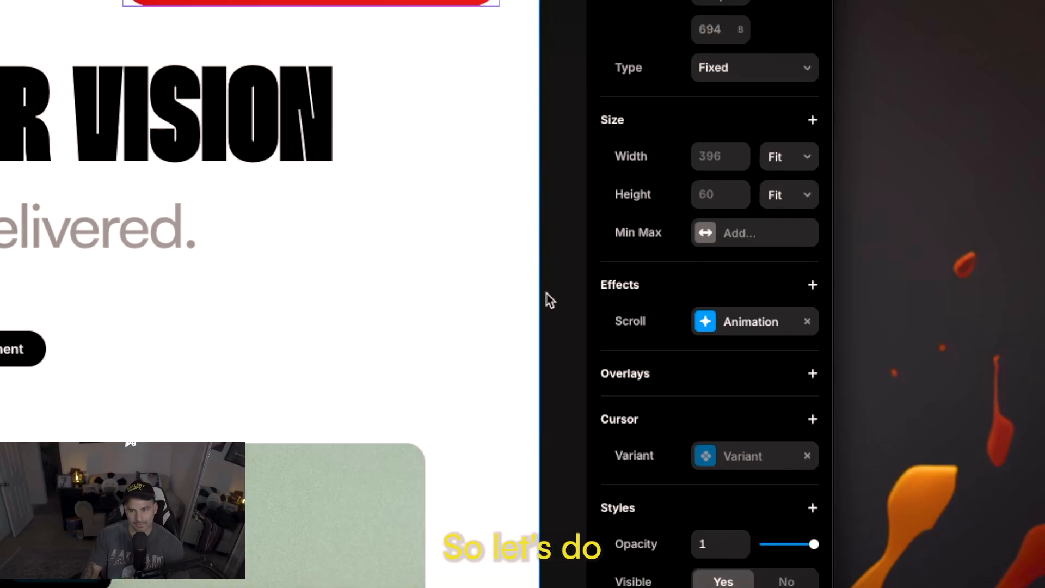
- Inspect the page's section layers on the canvas, including the hero Stack and the about layer, and review the hero Stack's properties
{"action": "scroll", "coordinate": [59, 261], "scroll_direction": "down", "scroll_amount": 3}
{"action": "scroll", "coordinate": [60, 261], "scroll_direction": "left", "scroll_amount": 2}
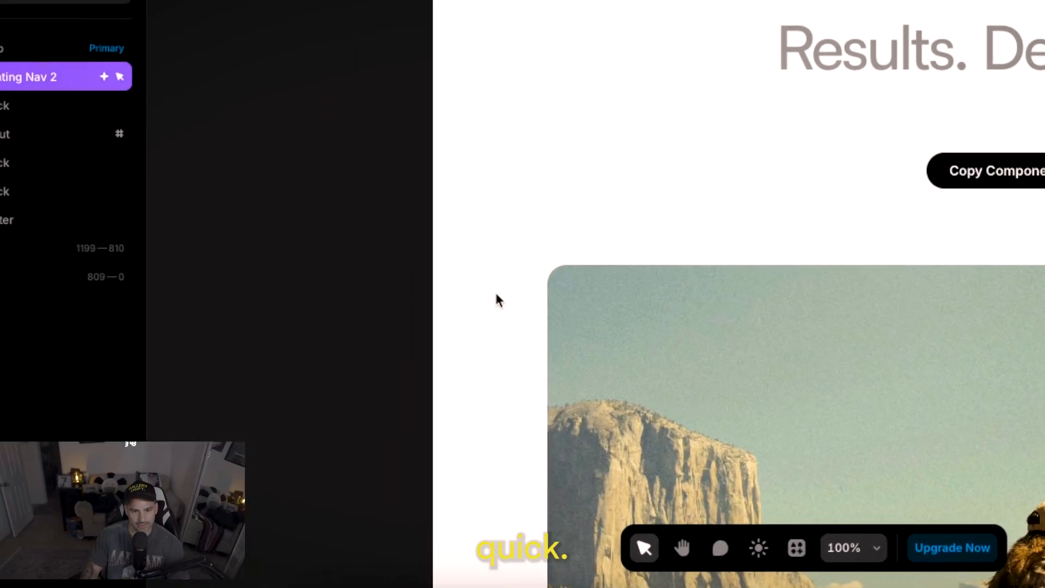
{"action": "left_click", "coordinate": [495, 292]}
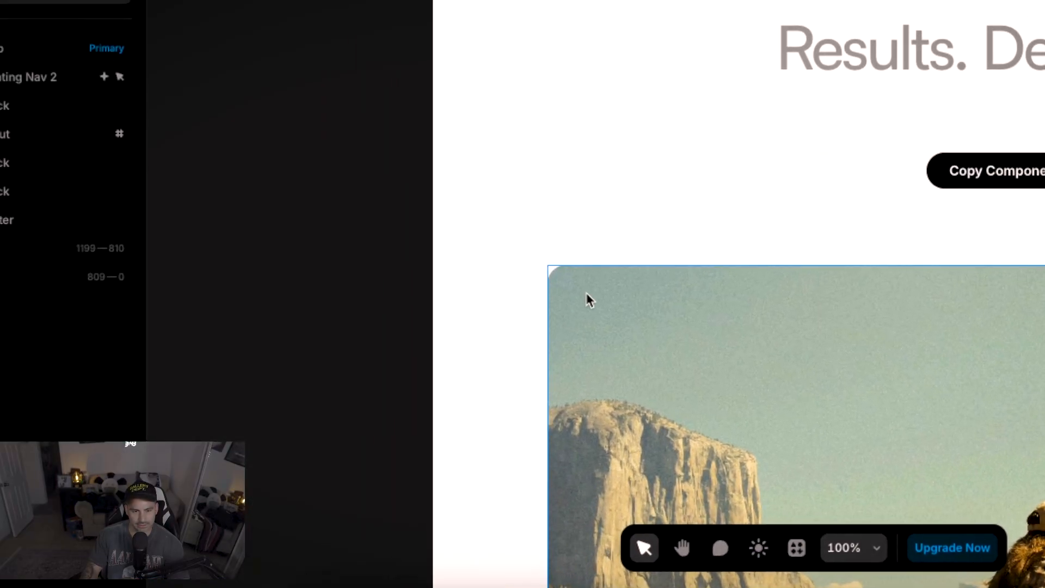
{"action": "left_click", "coordinate": [13, 109]}
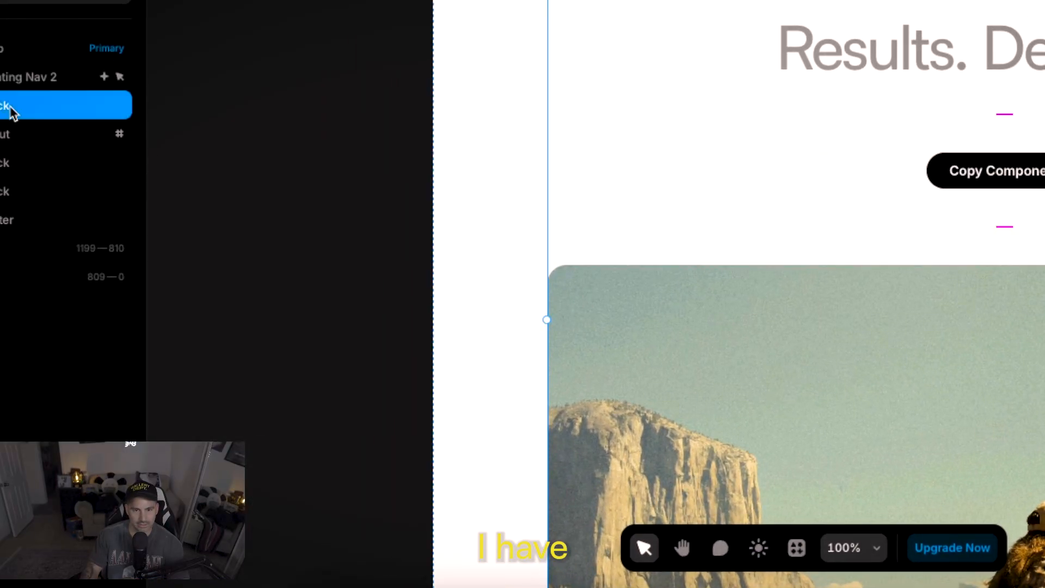
{"action": "left_click", "coordinate": [6, 137]}
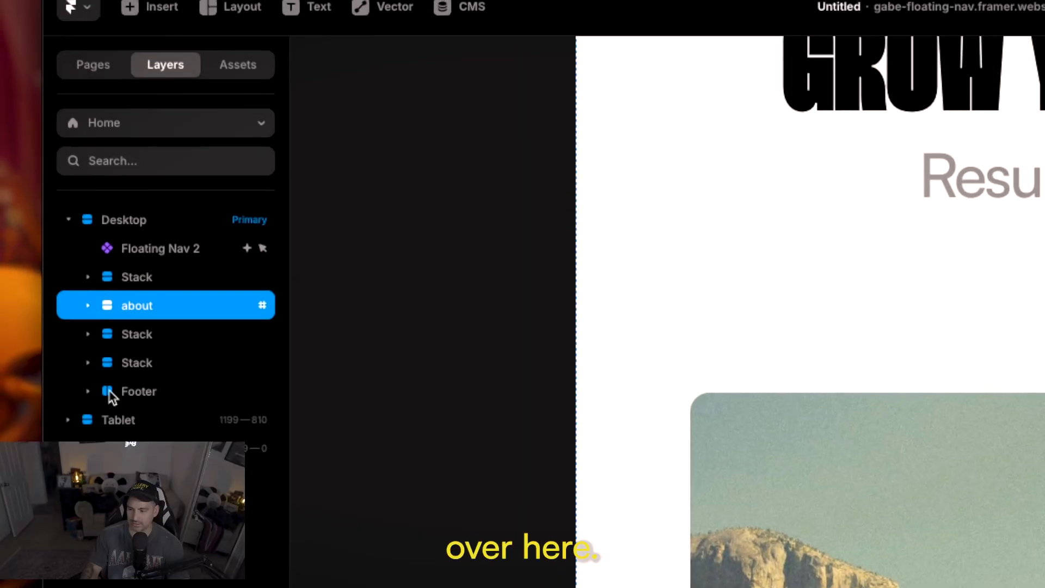
{"action": "left_click", "coordinate": [740, 450]}
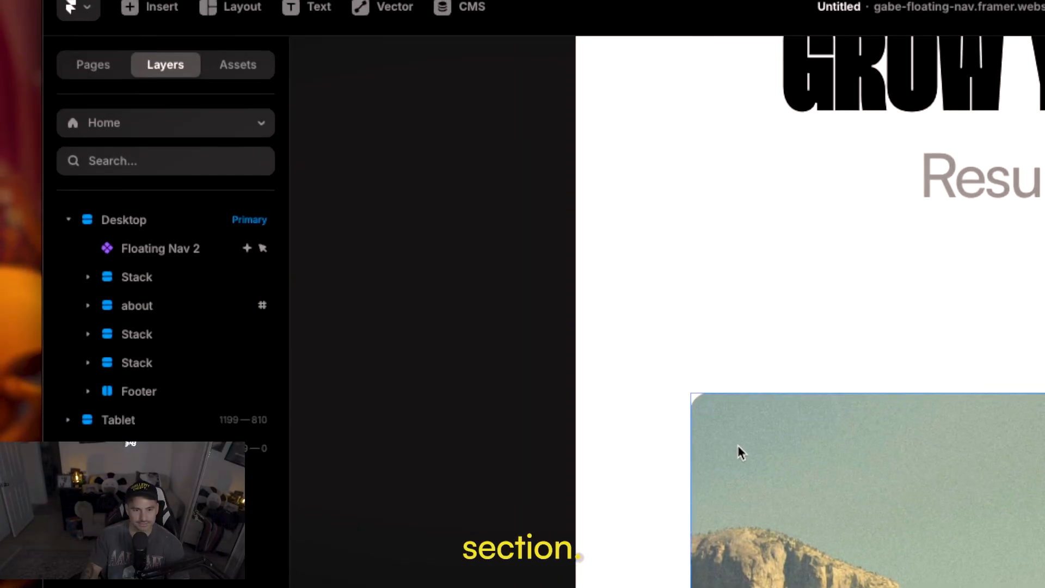
{"action": "left_click", "coordinate": [136, 277]}
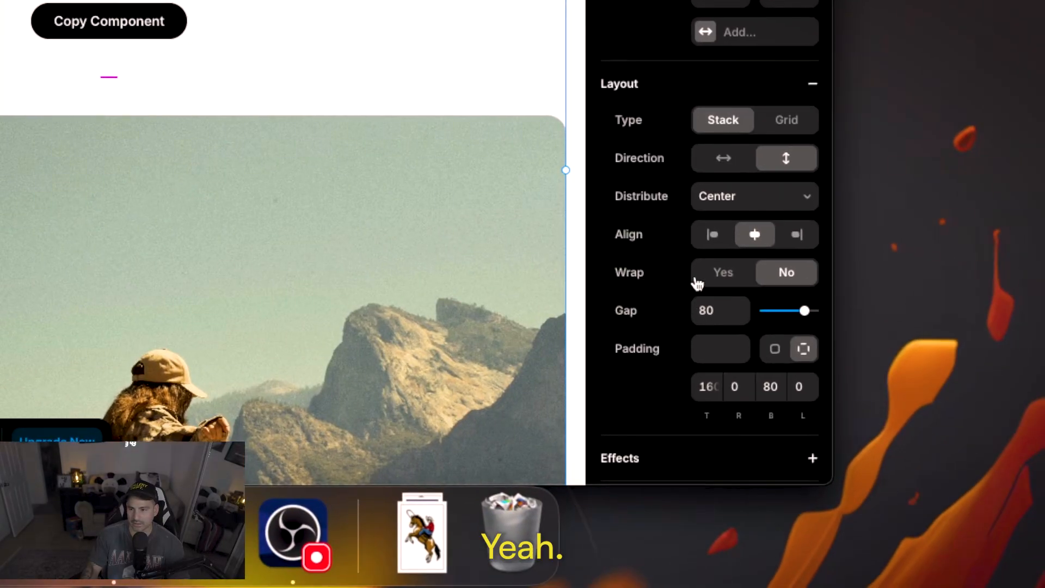
{"action": "scroll", "coordinate": [693, 280], "scroll_direction": "down", "scroll_amount": 5}
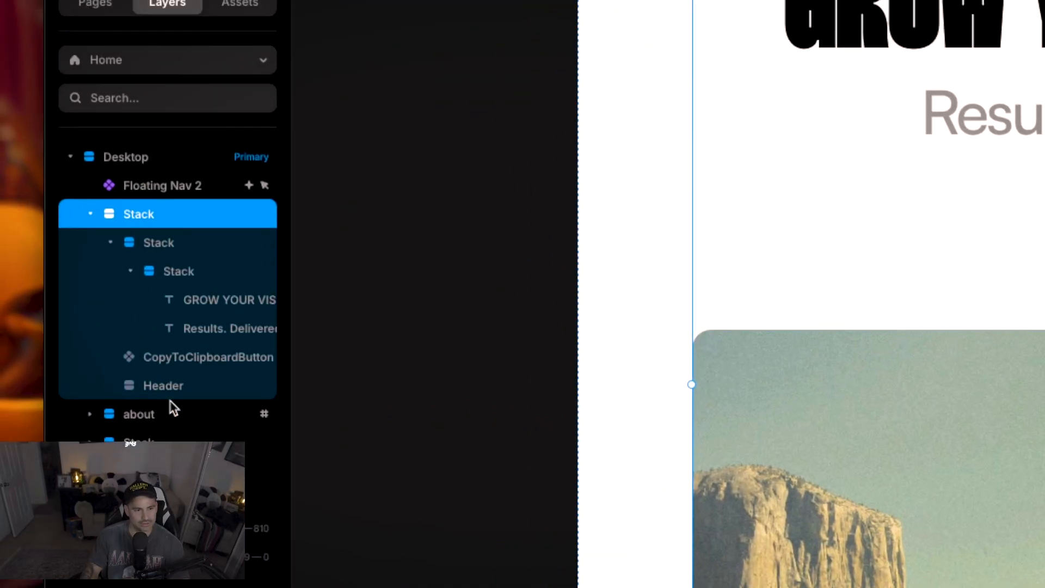
- Select the about layer and examine its Scroll Section name and offset settings
{"action": "left_click", "coordinate": [173, 410]}
{"action": "scroll", "coordinate": [670, 299], "scroll_direction": "down", "scroll_amount": 12}
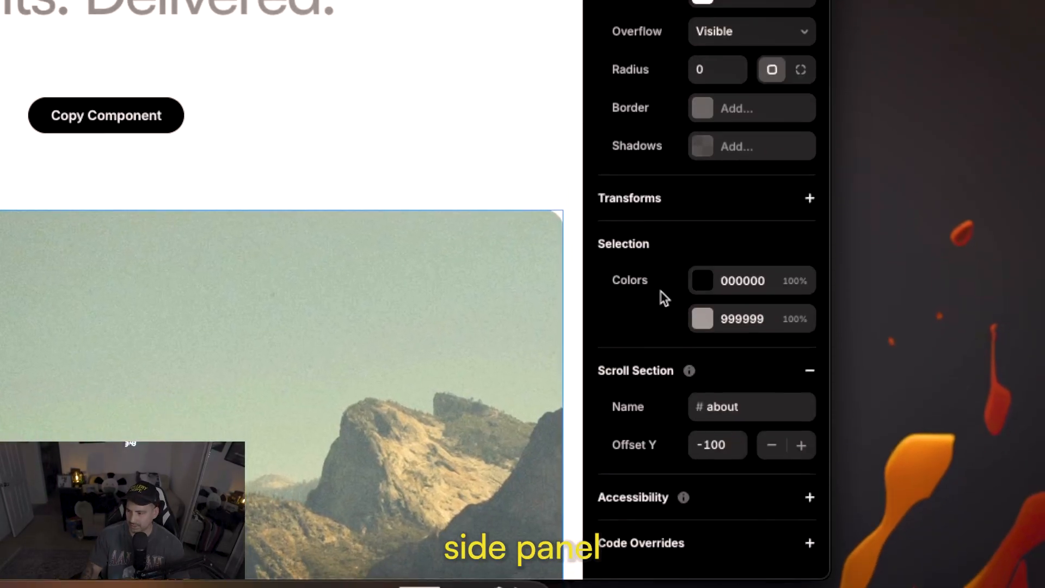
{"action": "left_click", "coordinate": [746, 400]}
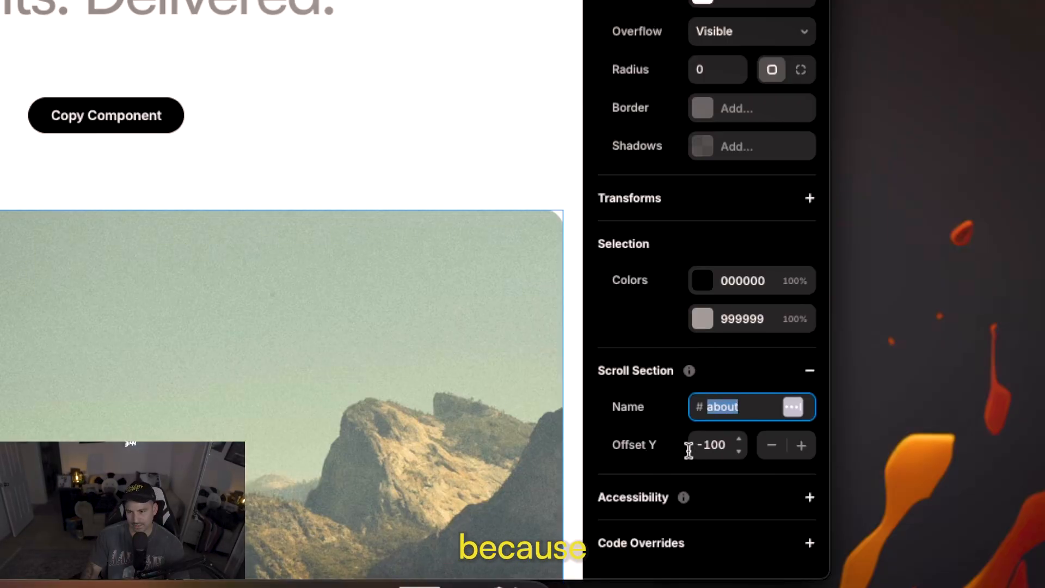
- Preview the desktop page again, scroll between the hero and the "Strategy that works." section to judge where the nav should appear, and exit the preview
{"action": "scroll", "coordinate": [206, 262], "scroll_direction": "up", "scroll_amount": 10}
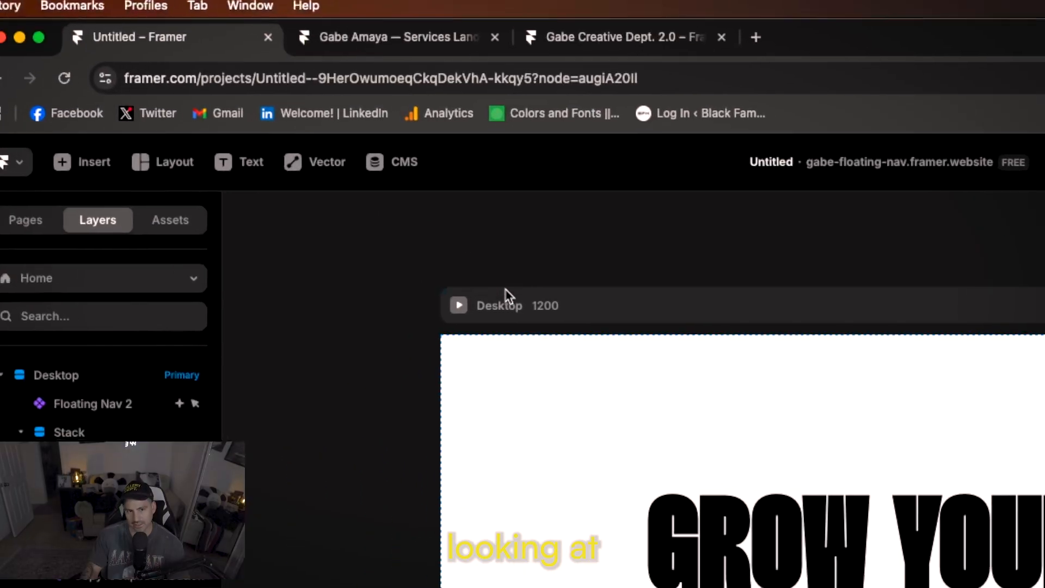
{"action": "scroll", "coordinate": [550, 357], "scroll_direction": "down", "scroll_amount": 1}
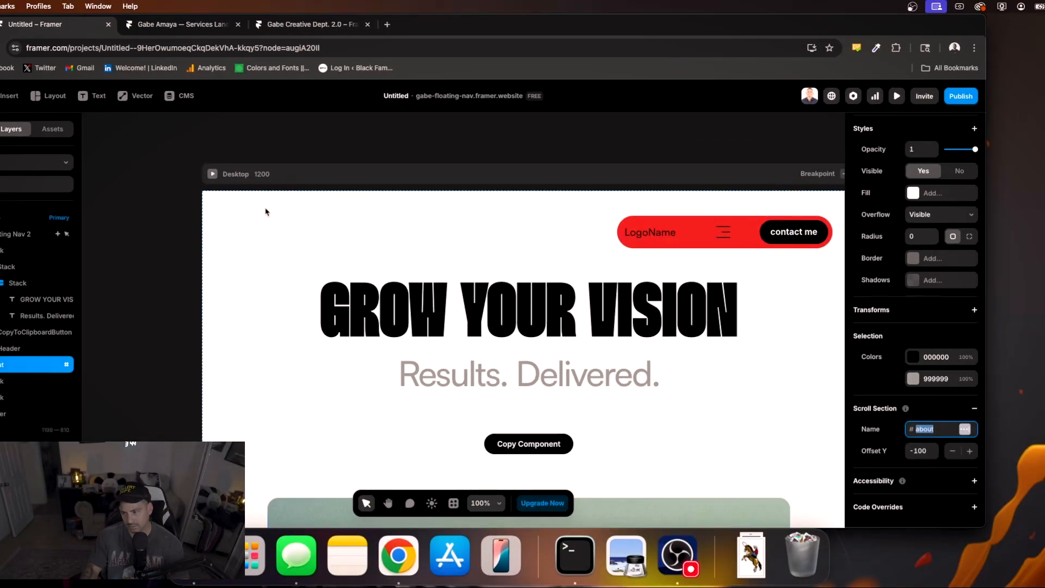
{"action": "scroll", "coordinate": [305, 210], "scroll_direction": "right", "scroll_amount": 3}
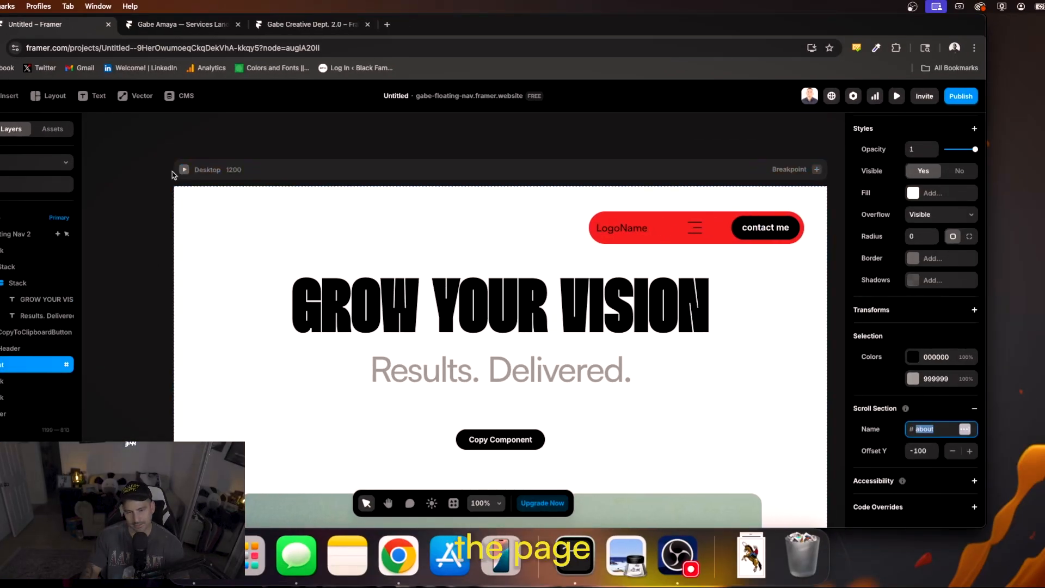
{"action": "left_click", "coordinate": [186, 171]}
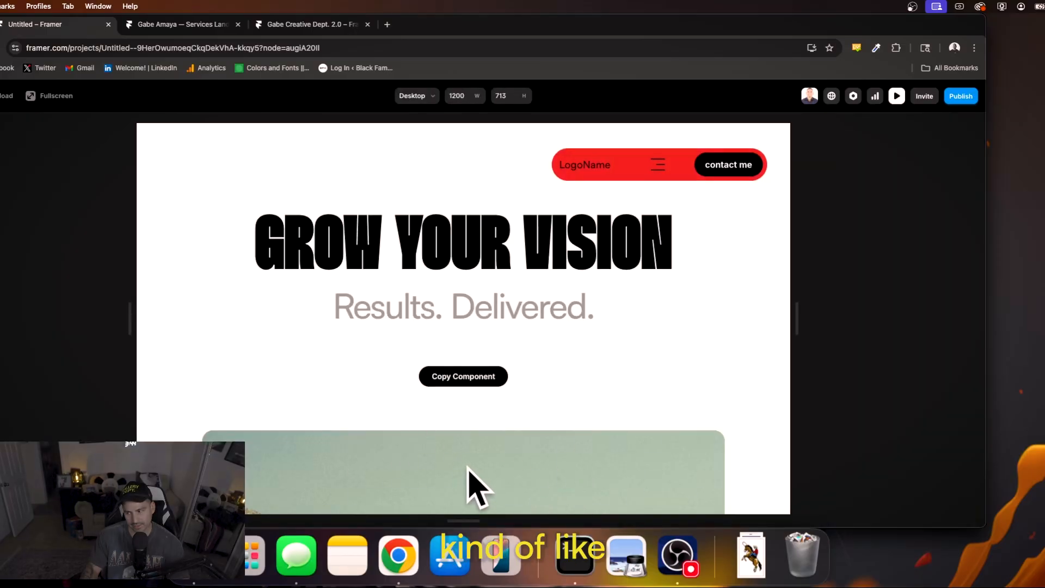
{"action": "scroll", "coordinate": [471, 471], "scroll_direction": "down", "scroll_amount": 3}
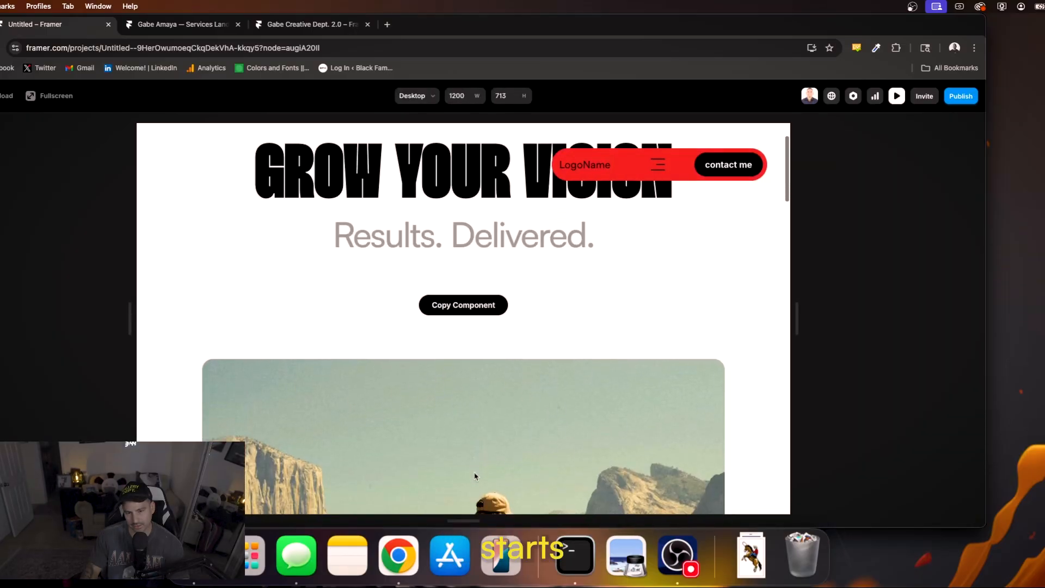
{"action": "scroll", "coordinate": [475, 476], "scroll_direction": "down", "scroll_amount": 4}
{"action": "scroll", "coordinate": [475, 476], "scroll_direction": "down", "scroll_amount": 5}
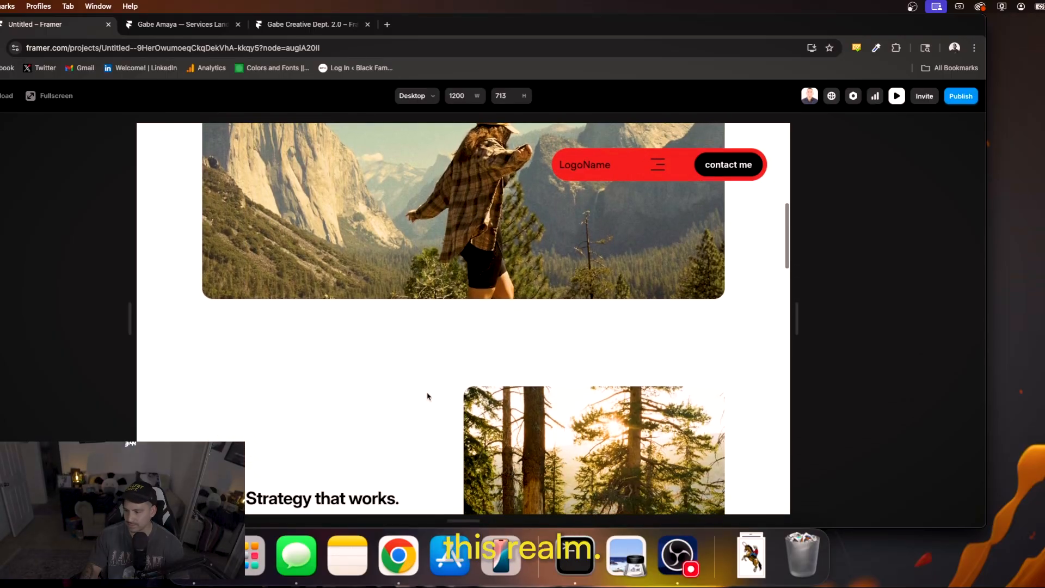
{"action": "scroll", "coordinate": [427, 396], "scroll_direction": "up", "scroll_amount": 5}
{"action": "scroll", "coordinate": [428, 393], "scroll_direction": "down", "scroll_amount": 6}
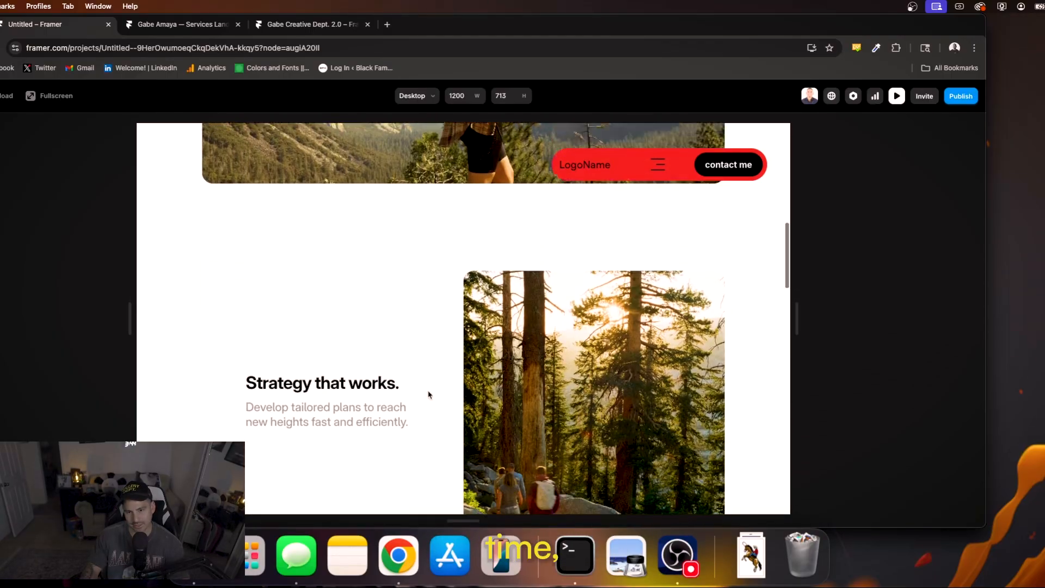
{"action": "scroll", "coordinate": [428, 394], "scroll_direction": "up", "scroll_amount": 6}
{"action": "scroll", "coordinate": [429, 394], "scroll_direction": "down", "scroll_amount": 3}
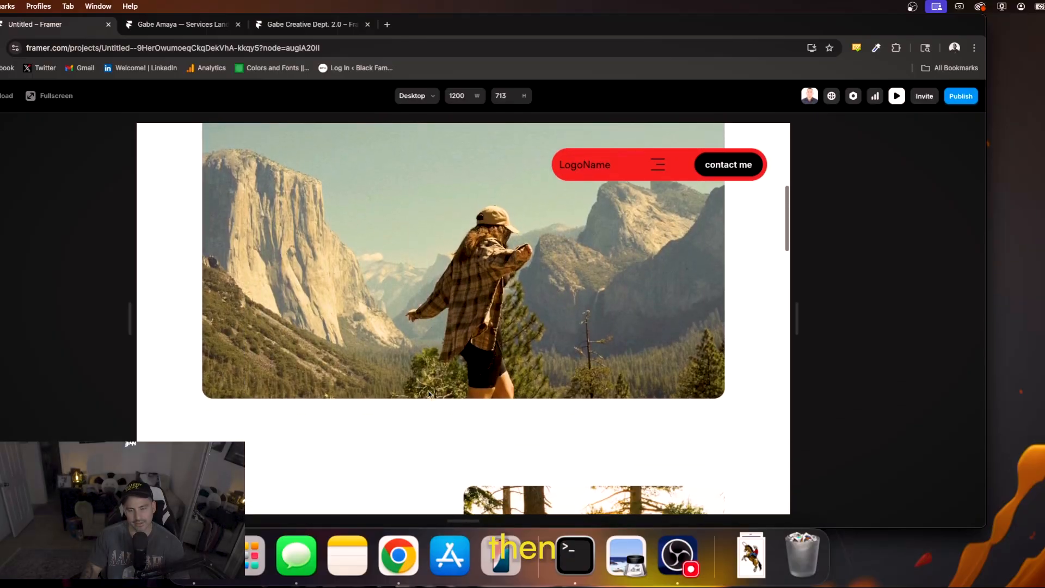
{"action": "scroll", "coordinate": [429, 394], "scroll_direction": "down", "scroll_amount": 3}
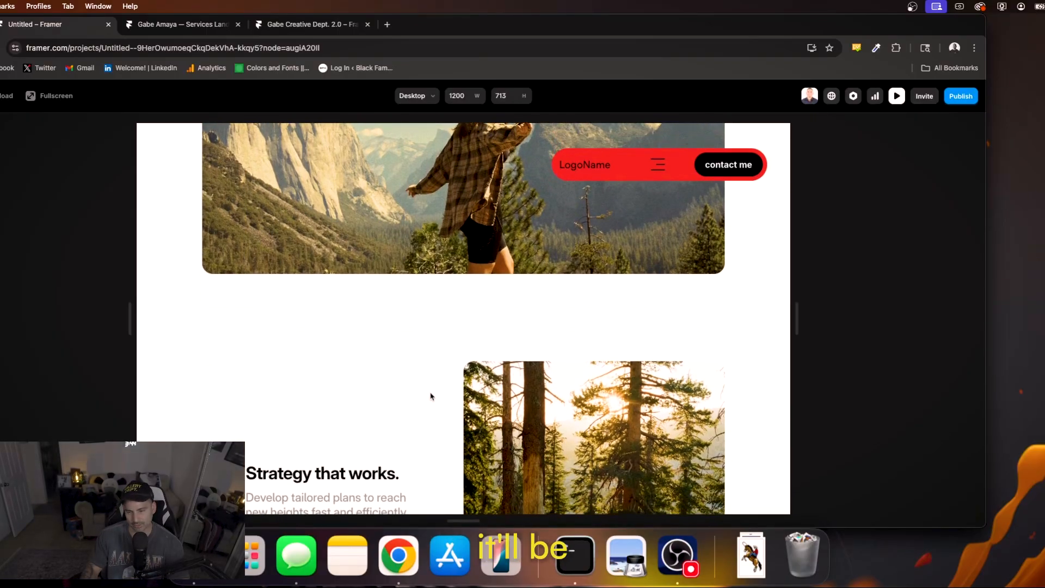
{"action": "scroll", "coordinate": [430, 396], "scroll_direction": "down", "scroll_amount": 3}
{"action": "scroll", "coordinate": [434, 395], "scroll_direction": "up", "scroll_amount": 8}
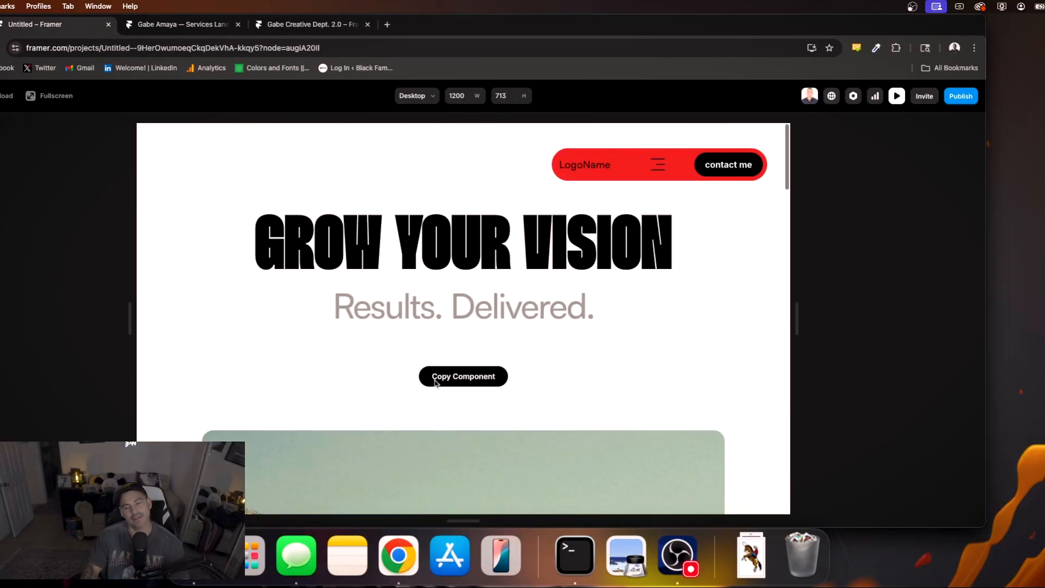
{"action": "scroll", "coordinate": [435, 383], "scroll_direction": "down", "scroll_amount": 6}
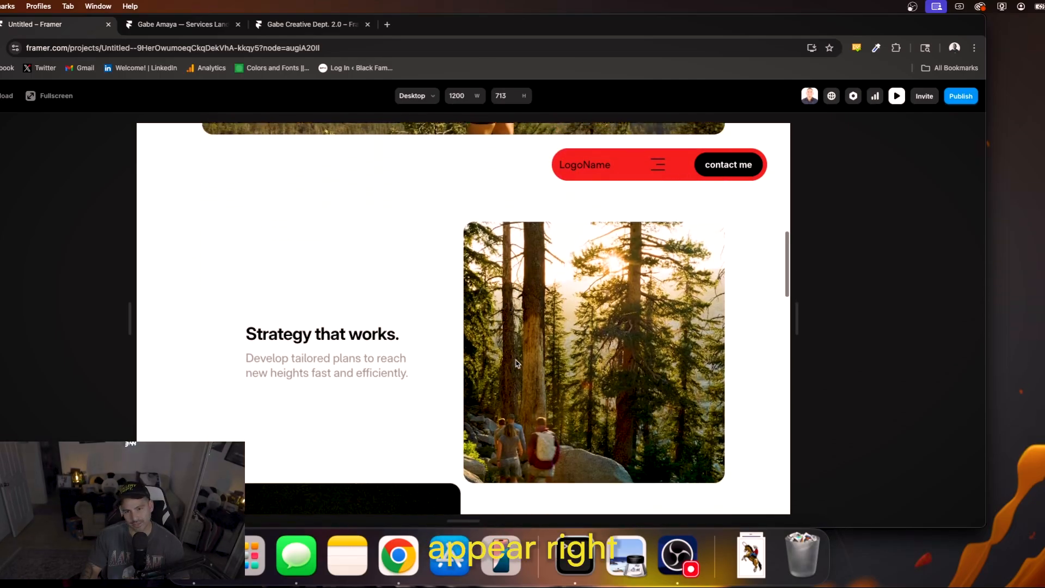
{"action": "scroll", "coordinate": [517, 363], "scroll_direction": "down", "scroll_amount": 2}
{"action": "left_click", "coordinate": [897, 96]}
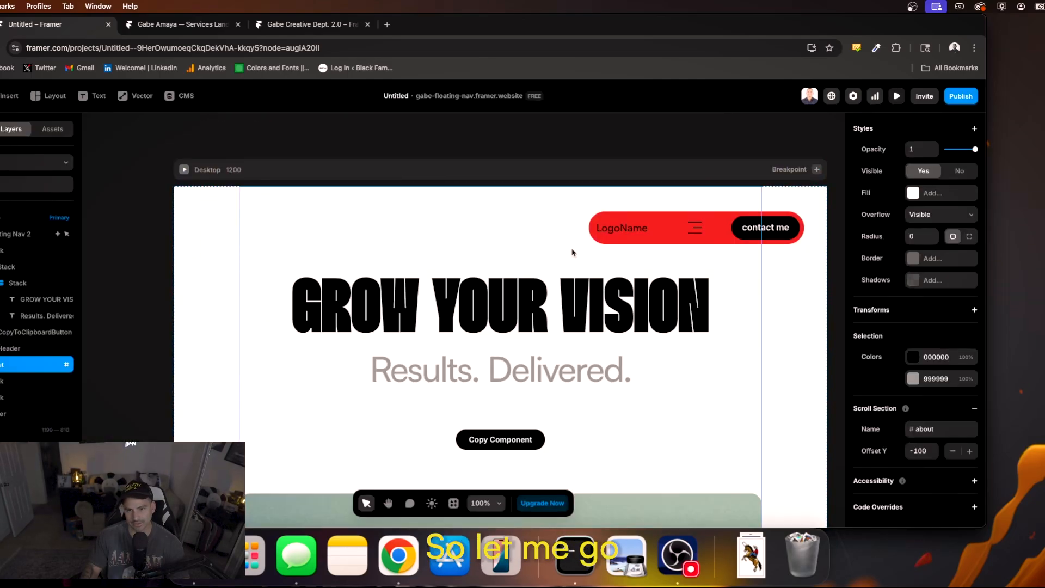
- Set the floating nav's scroll animation to trigger on the #about section and close the animation settings
{"action": "scroll", "coordinate": [894, 400], "scroll_direction": "up", "scroll_amount": 6}
{"action": "scroll", "coordinate": [895, 400], "scroll_direction": "down", "scroll_amount": 3}
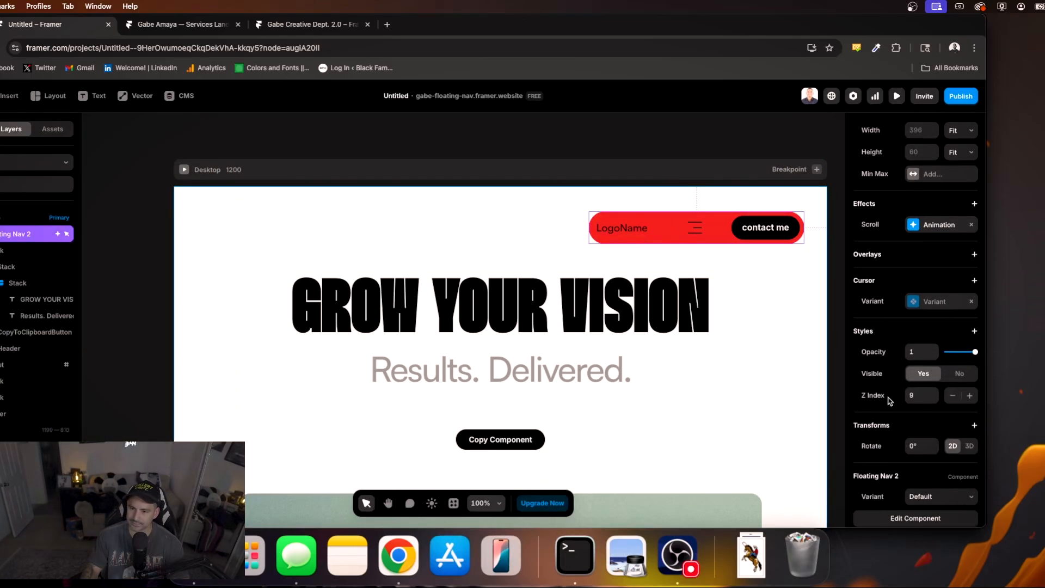
{"action": "scroll", "coordinate": [882, 401], "scroll_direction": "up", "scroll_amount": 3}
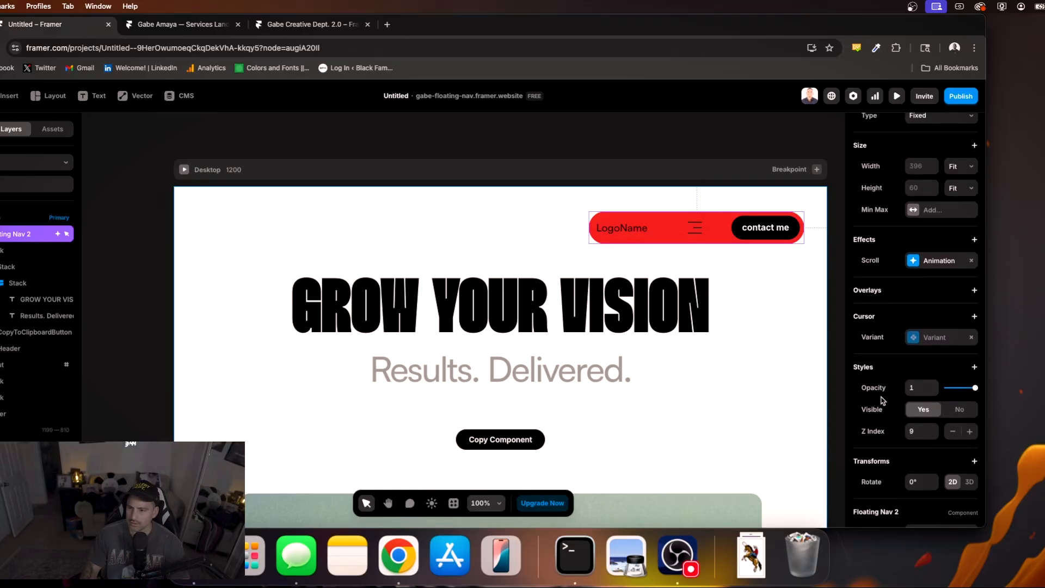
{"action": "left_click", "coordinate": [913, 407]}
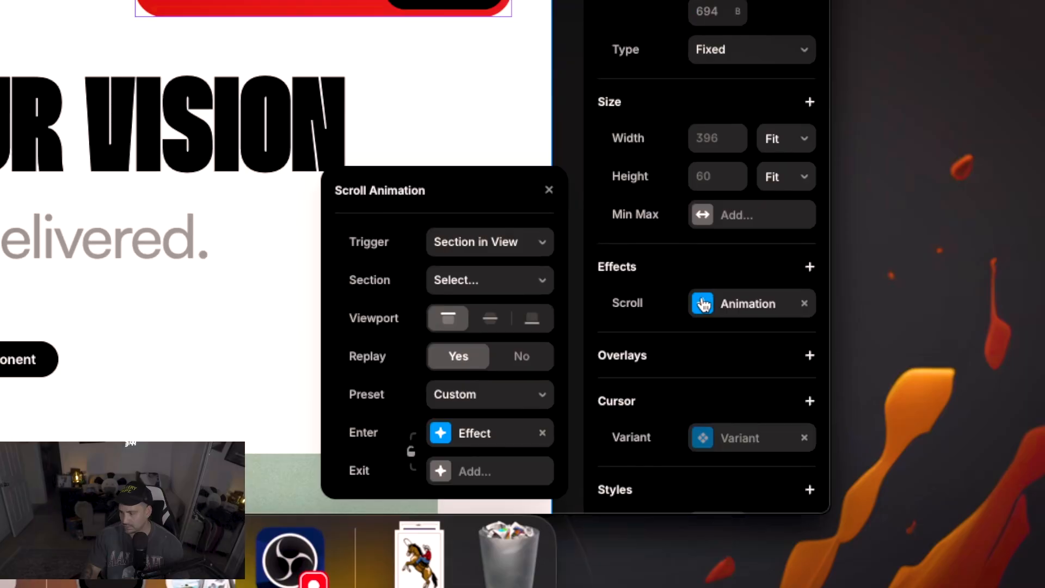
{"action": "left_click", "coordinate": [487, 279]}
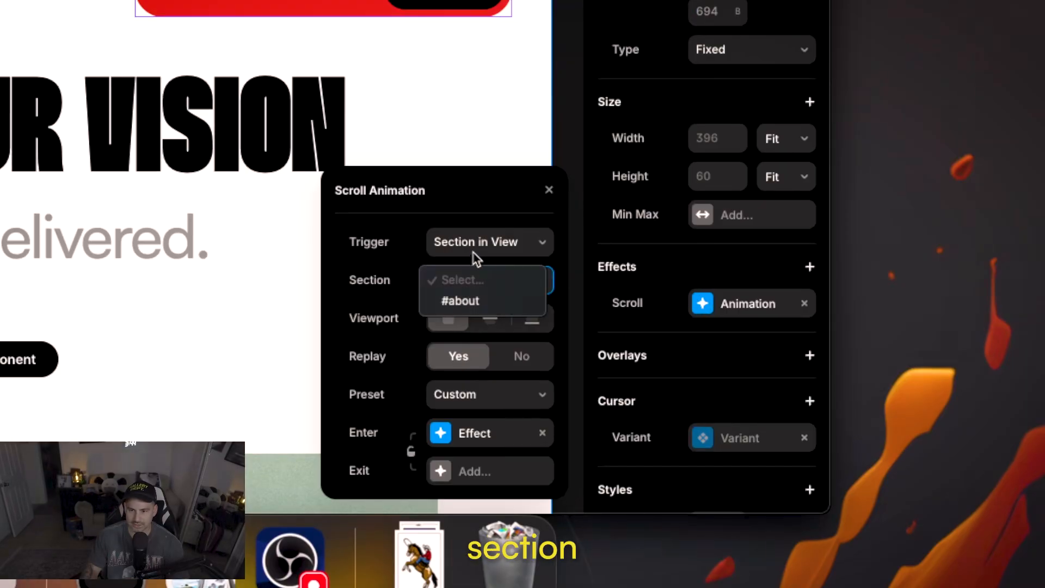
{"action": "left_click", "coordinate": [484, 301]}
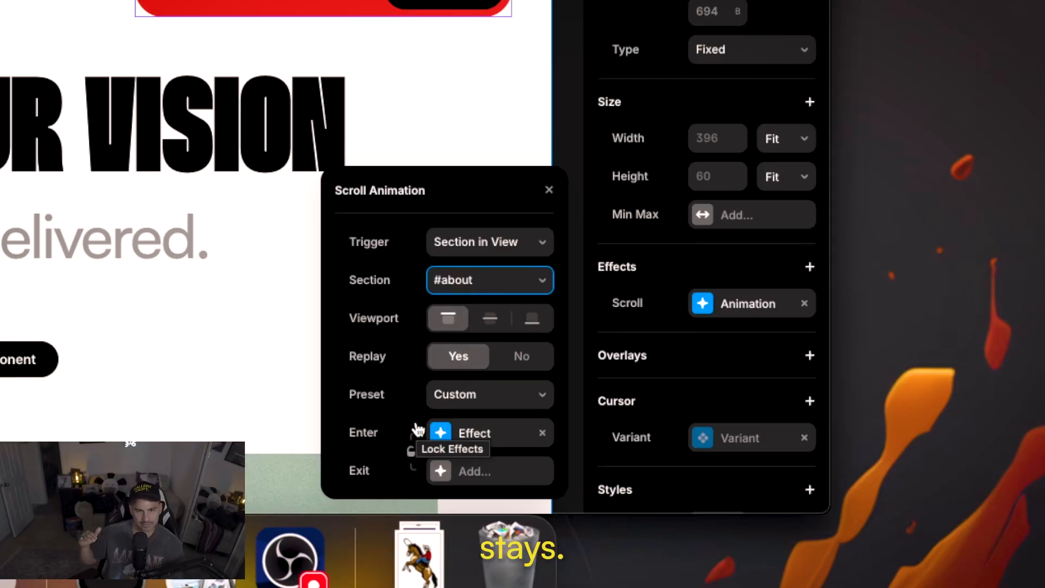
{"action": "left_click", "coordinate": [549, 193]}
- Preview the desktop page, scroll back and forth past "Strategy that works." to check where the nav appears, and exit the preview
{"action": "left_click", "coordinate": [472, 299]}
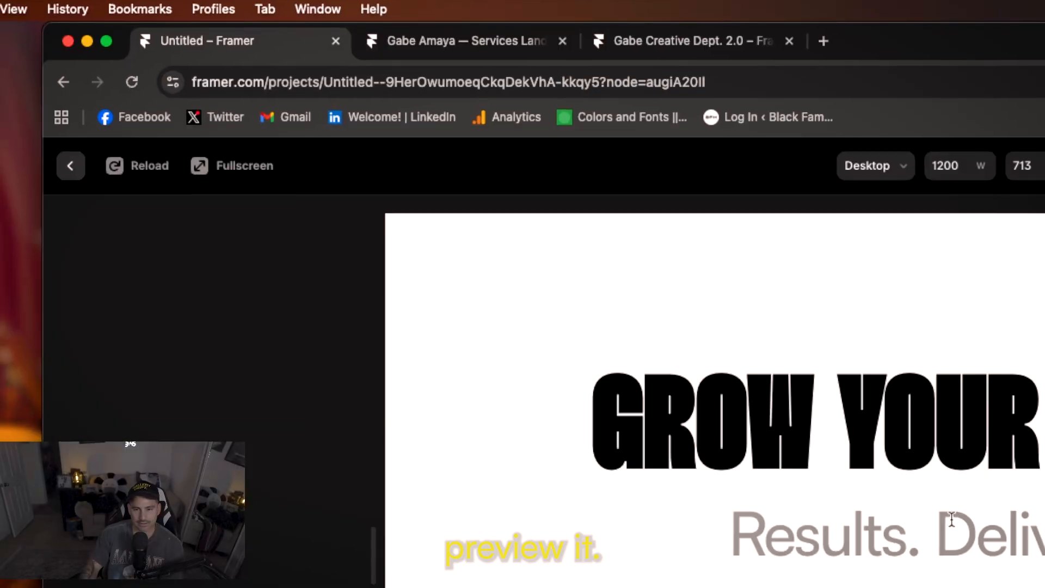
{"action": "scroll", "coordinate": [1000, 555], "scroll_direction": "down", "scroll_amount": 15}
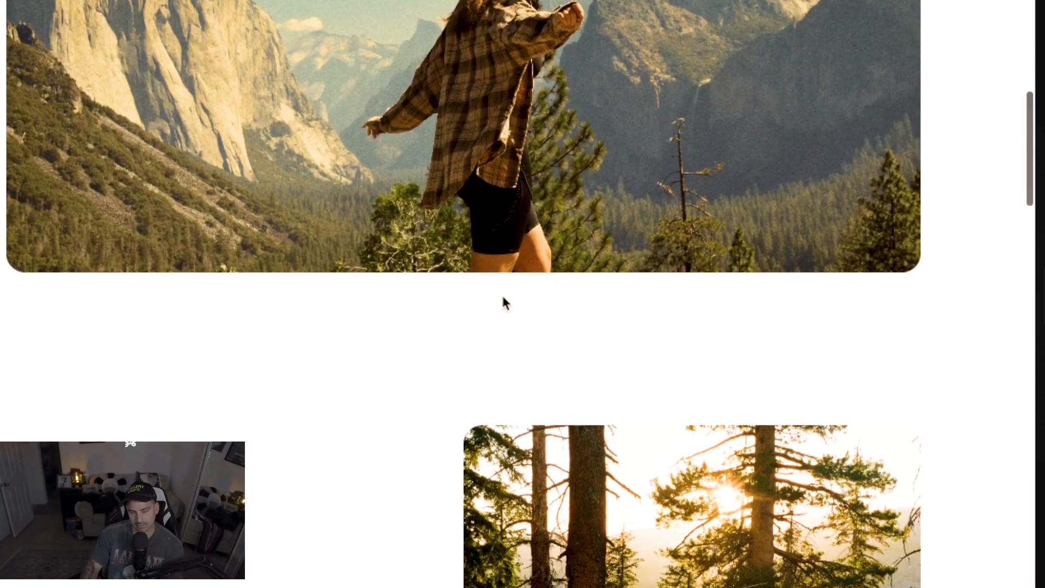
{"action": "scroll", "coordinate": [504, 302], "scroll_direction": "down", "scroll_amount": 15}
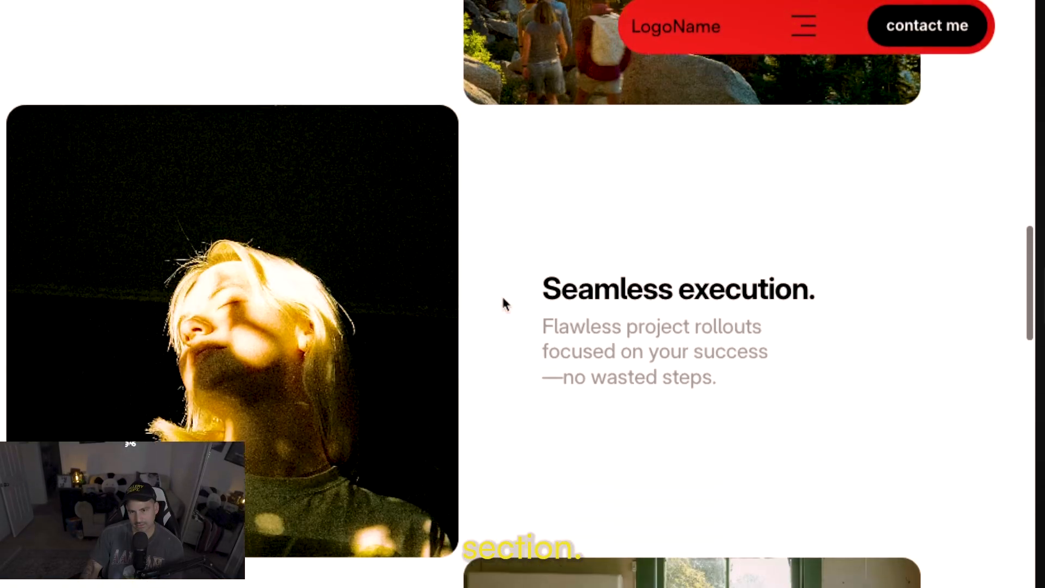
{"action": "scroll", "coordinate": [742, 100], "scroll_direction": "up", "scroll_amount": 5}
{"action": "scroll", "coordinate": [746, 171], "scroll_direction": "down", "scroll_amount": 10}
{"action": "scroll", "coordinate": [742, 166], "scroll_direction": "up", "scroll_amount": 15}
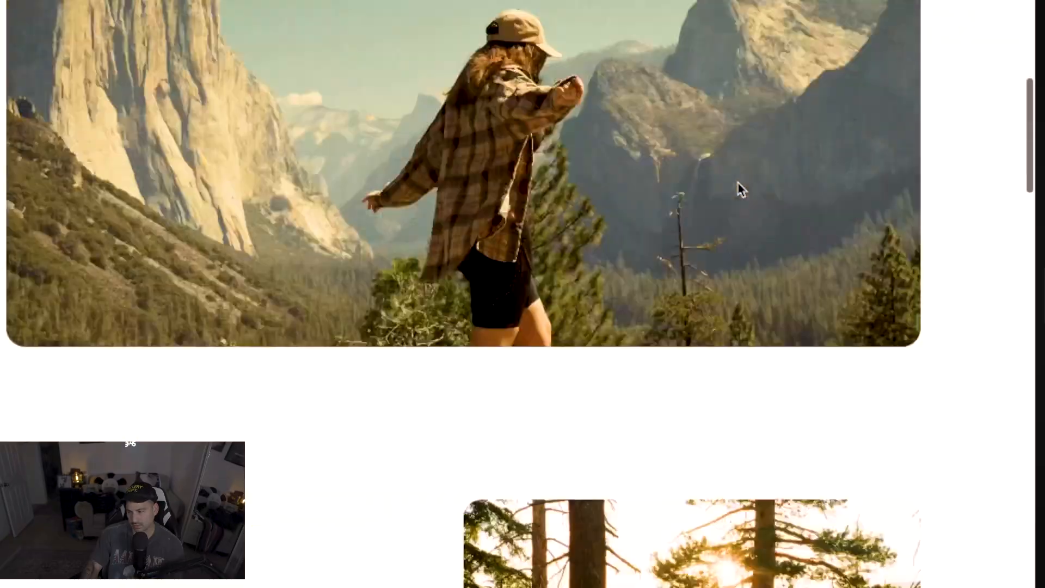
{"action": "scroll", "coordinate": [742, 190], "scroll_direction": "up", "scroll_amount": 10}
{"action": "scroll", "coordinate": [737, 191], "scroll_direction": "down", "scroll_amount": 15}
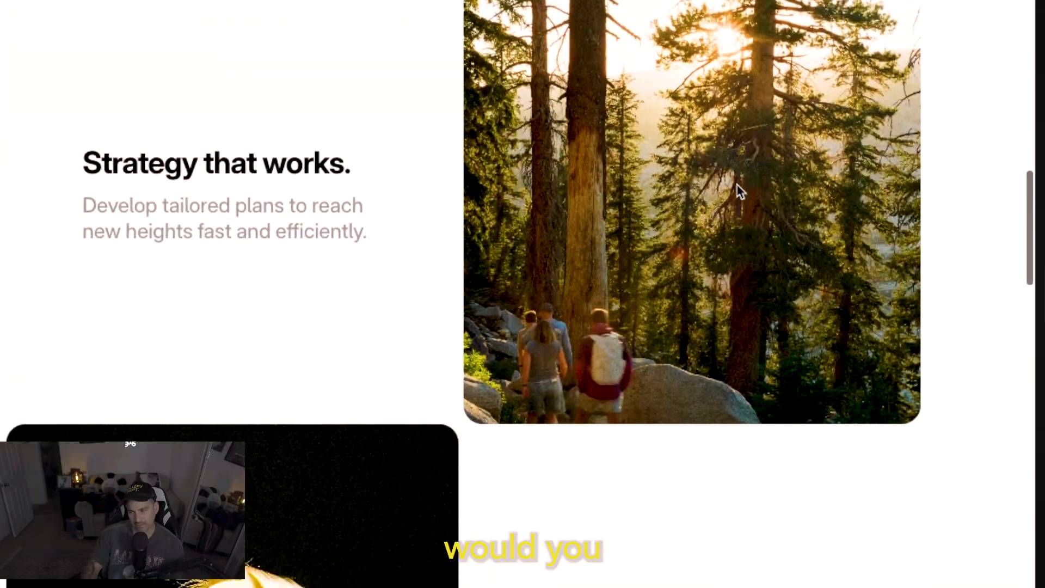
{"action": "scroll", "coordinate": [738, 187], "scroll_direction": "up", "scroll_amount": 15}
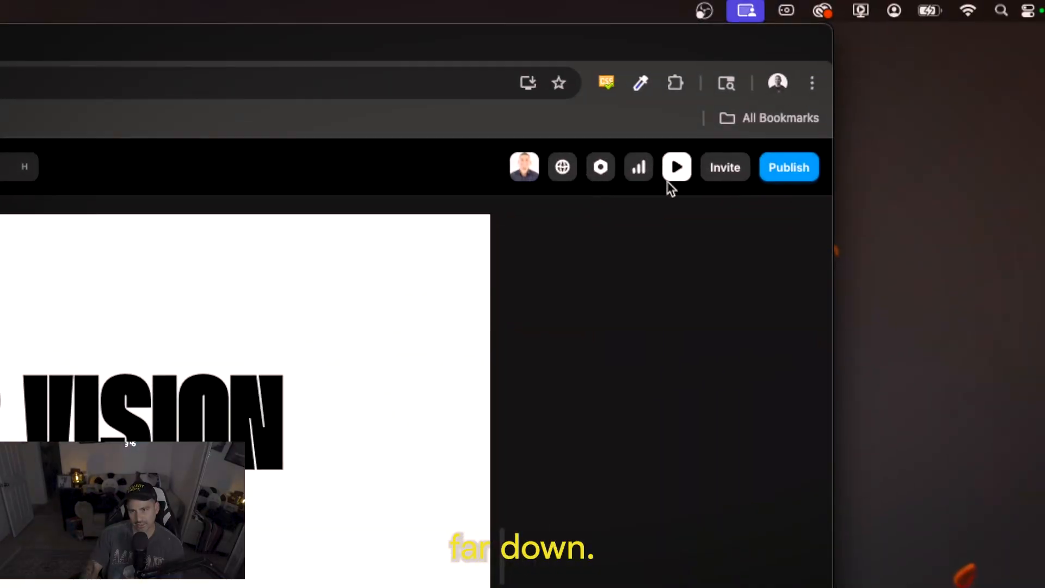
{"action": "left_click", "coordinate": [675, 181]}
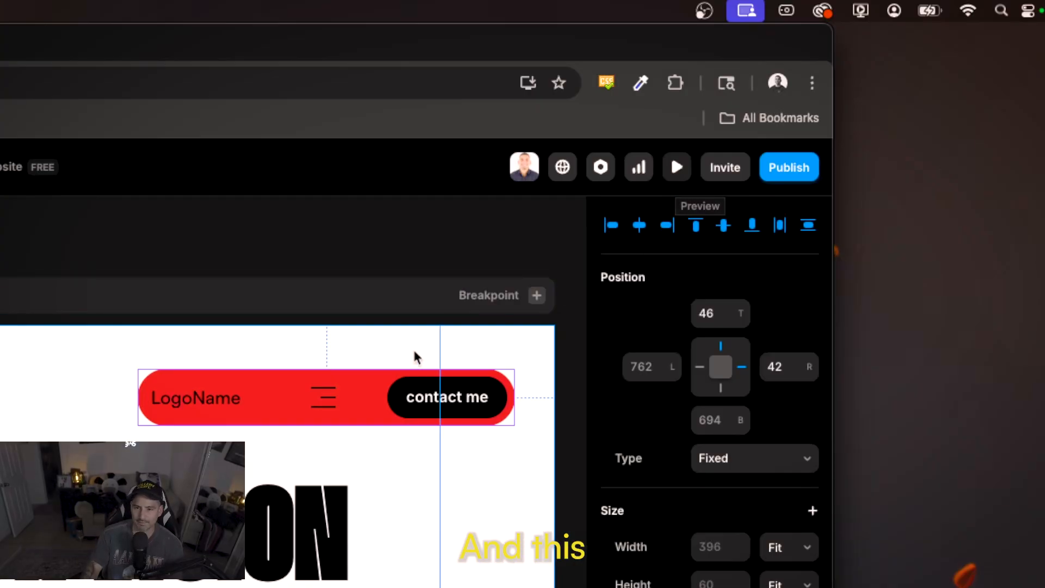
- Review the floating nav's scroll animation settings, including its trigger, #about section, viewport and Enter effect
{"action": "scroll", "coordinate": [422, 375], "scroll_direction": "down", "scroll_amount": 1}
{"action": "scroll", "coordinate": [468, 464], "scroll_direction": "down", "scroll_amount": 2}
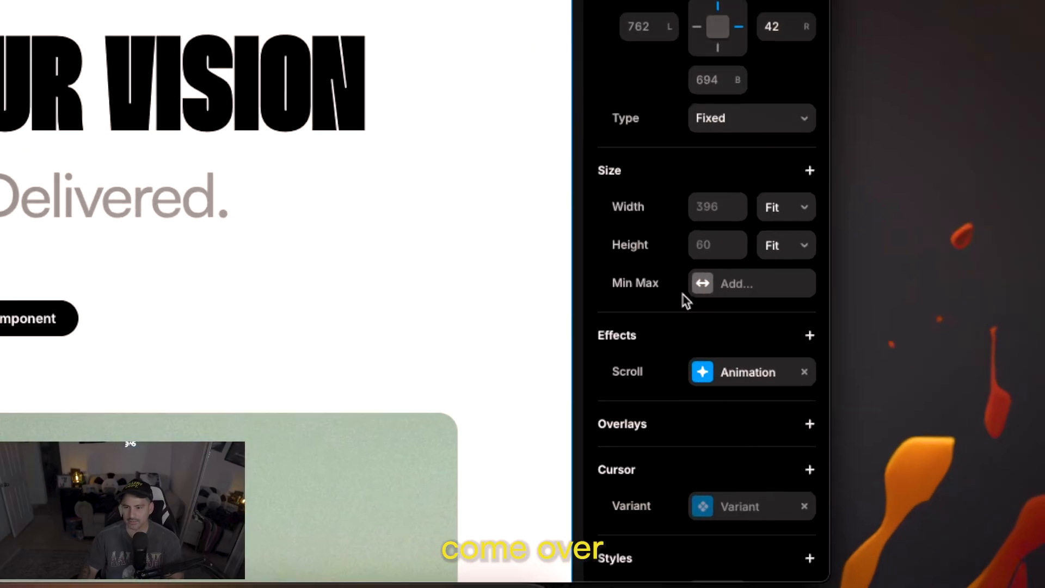
{"action": "scroll", "coordinate": [902, 367], "scroll_direction": "down", "scroll_amount": 3}
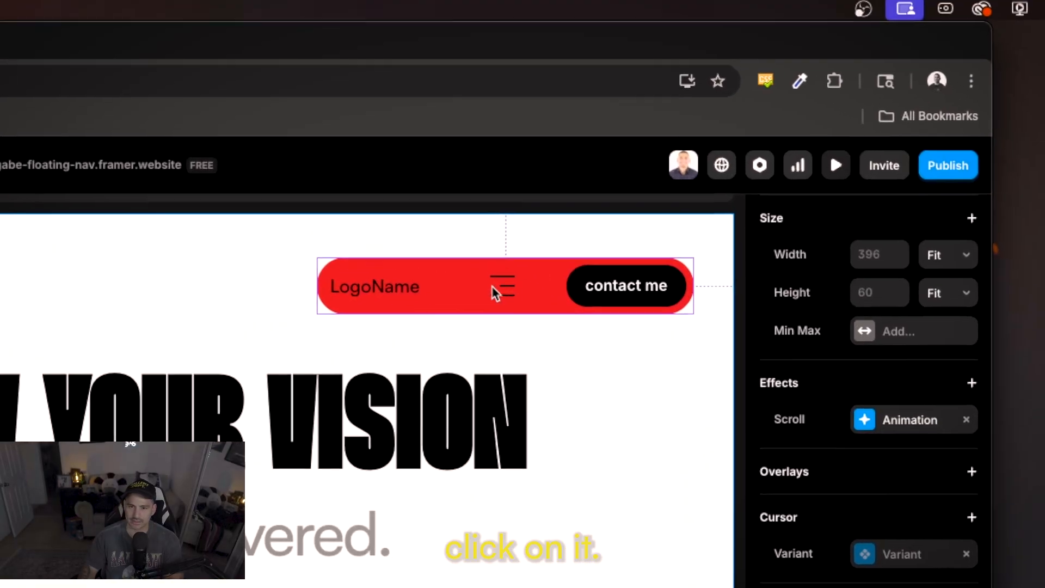
{"action": "left_click", "coordinate": [704, 115]}
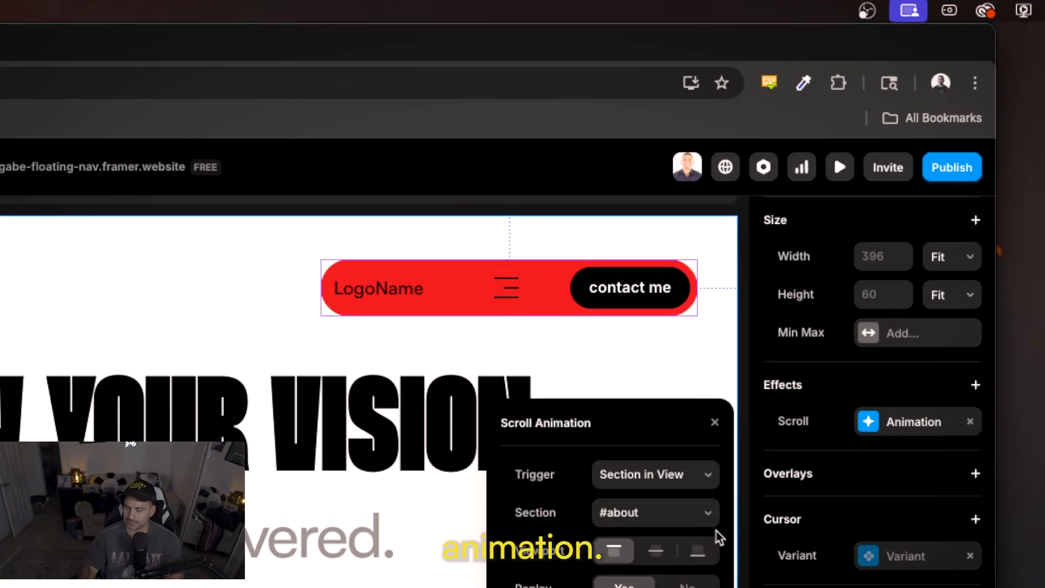
{"action": "scroll", "coordinate": [660, 429], "scroll_direction": "down", "scroll_amount": 4}
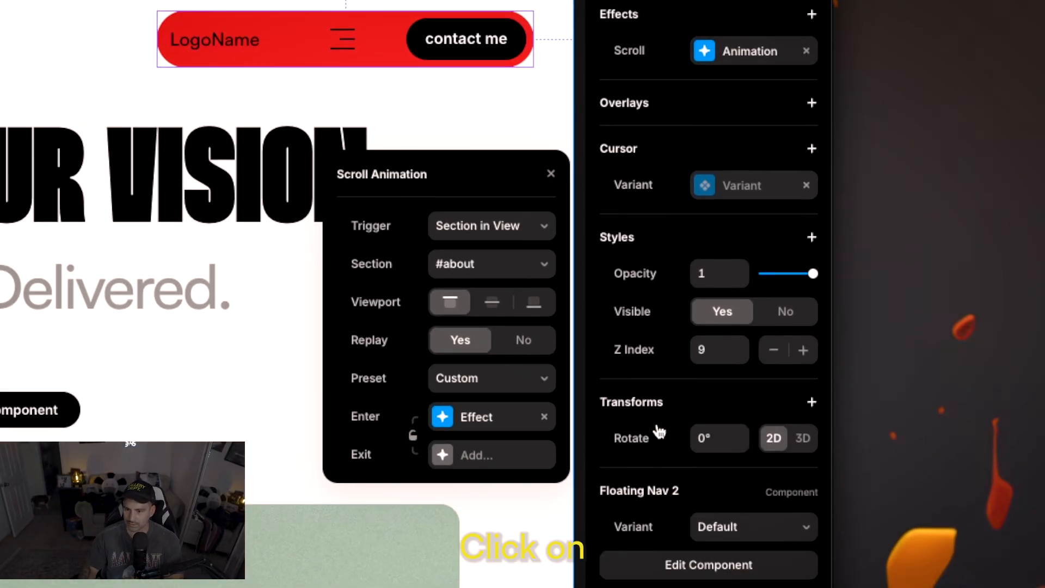
{"action": "scroll", "coordinate": [635, 413], "scroll_direction": "up", "scroll_amount": 2}
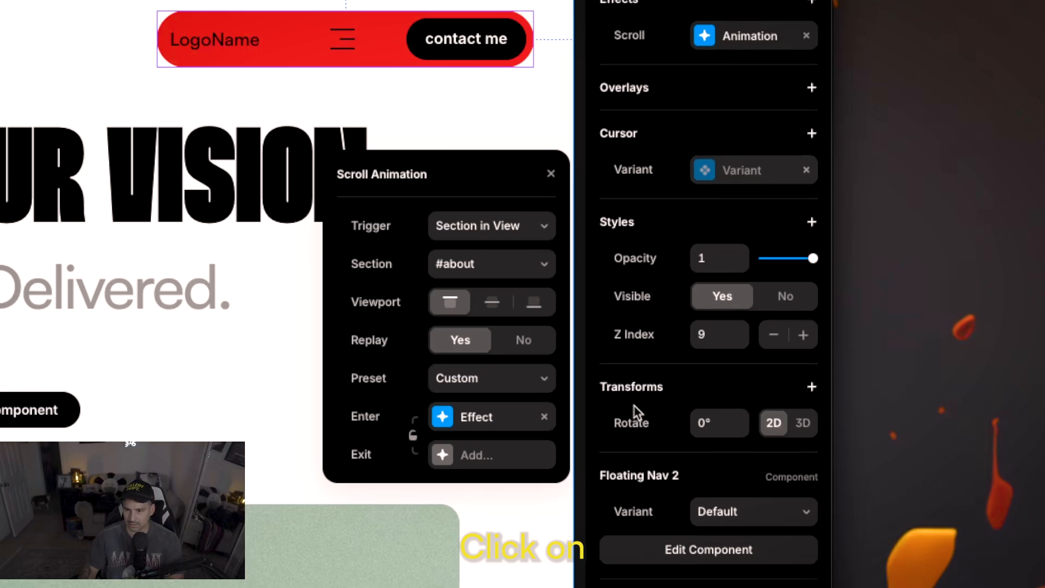
{"action": "left_click", "coordinate": [442, 422]}
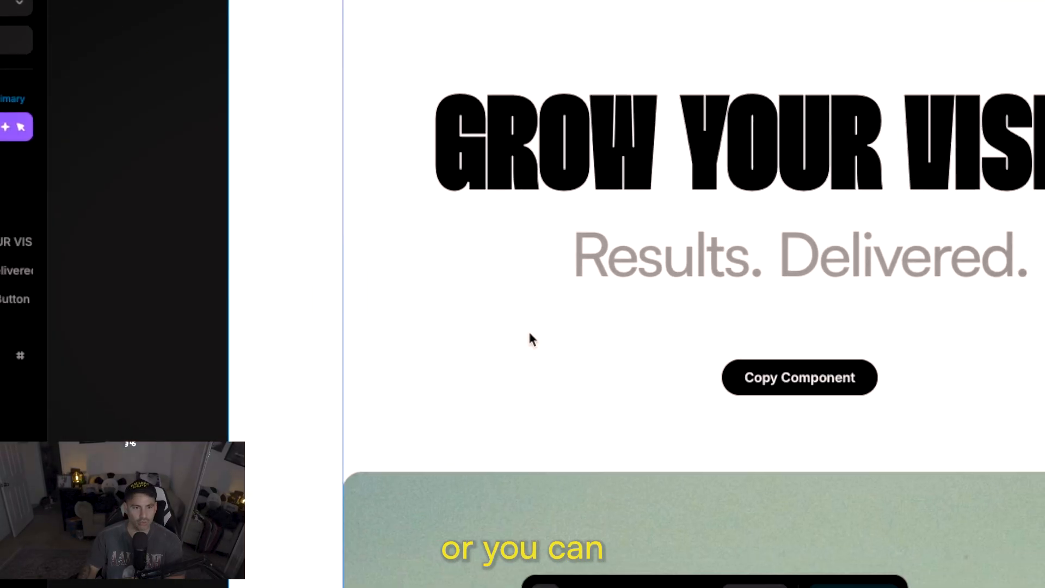
- Select the about layer and set its Scroll Section Offset Y to 0
{"action": "left_click", "coordinate": [498, 295]}
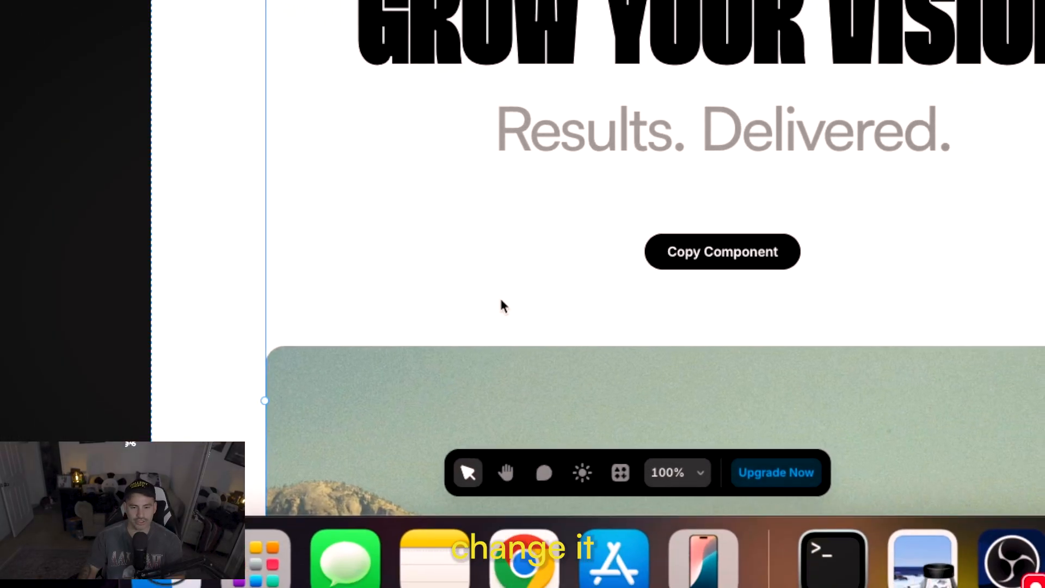
{"action": "scroll", "coordinate": [566, 332], "scroll_direction": "down", "scroll_amount": 5}
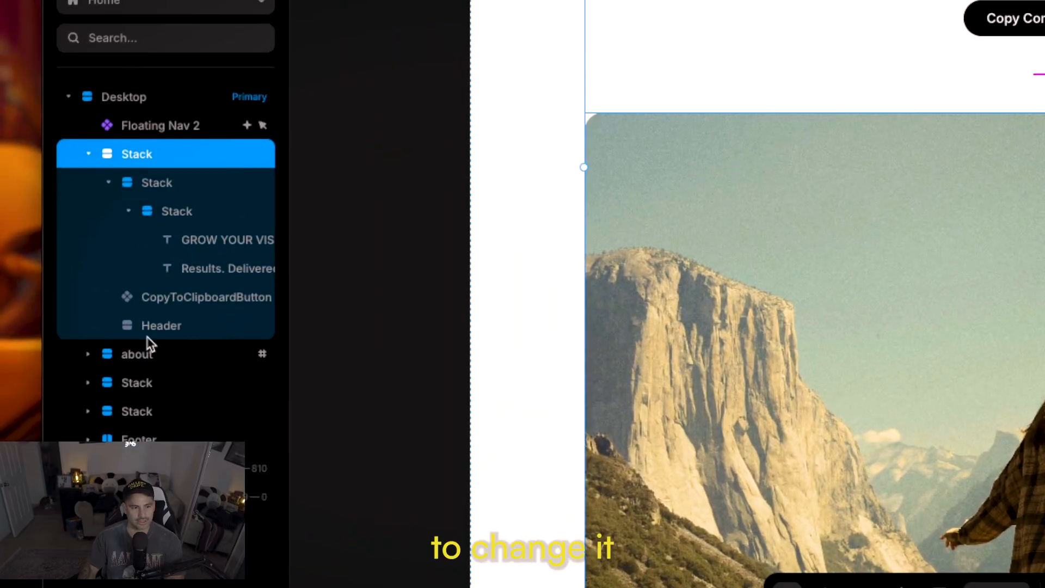
{"action": "left_click", "coordinate": [147, 351]}
{"action": "scroll", "coordinate": [501, 294], "scroll_direction": "down", "scroll_amount": 8}
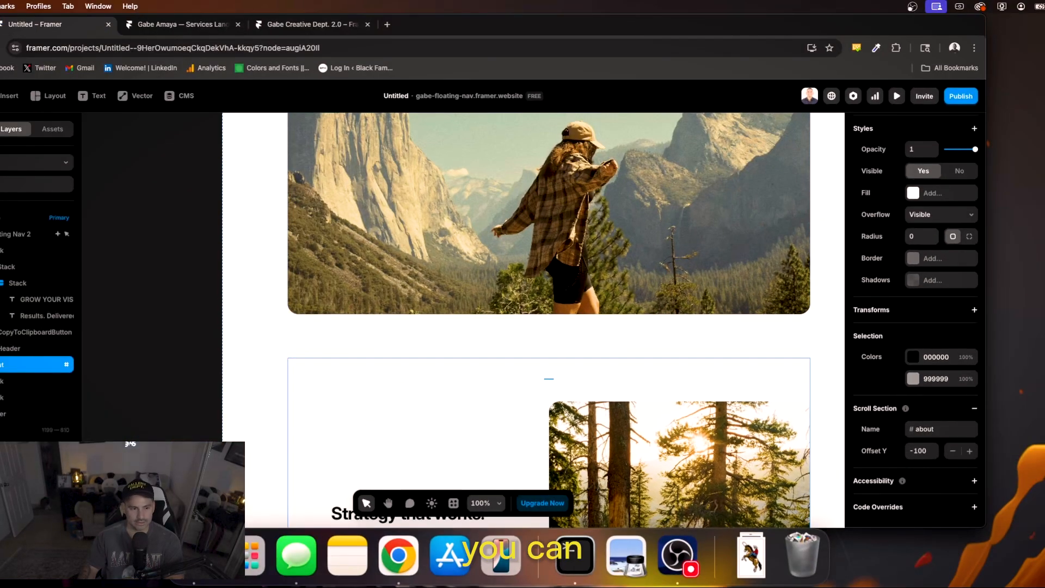
{"action": "scroll", "coordinate": [154, 344], "scroll_direction": "left", "scroll_amount": 3}
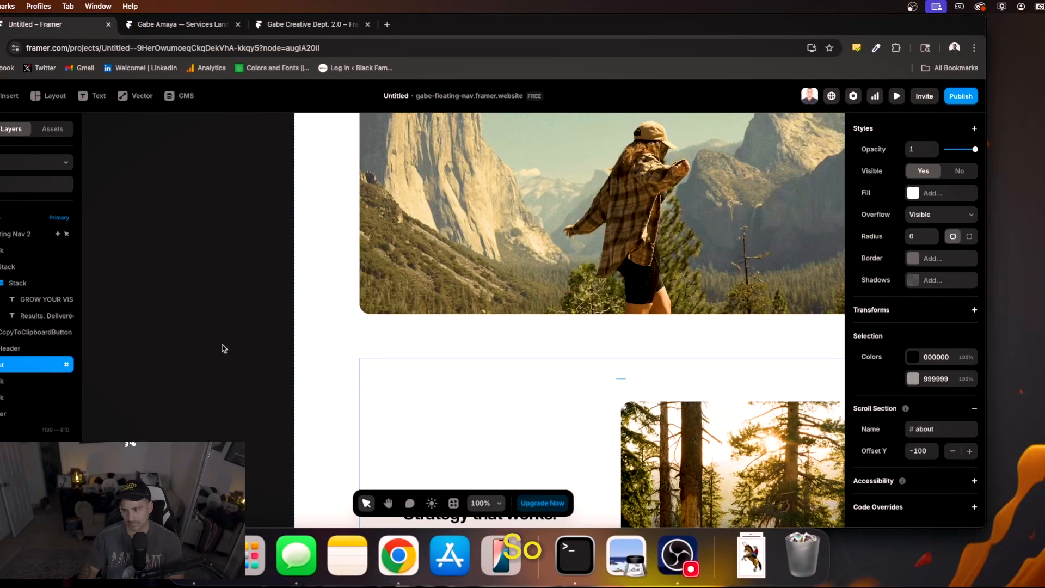
{"action": "scroll", "coordinate": [222, 345], "scroll_direction": "right", "scroll_amount": 5}
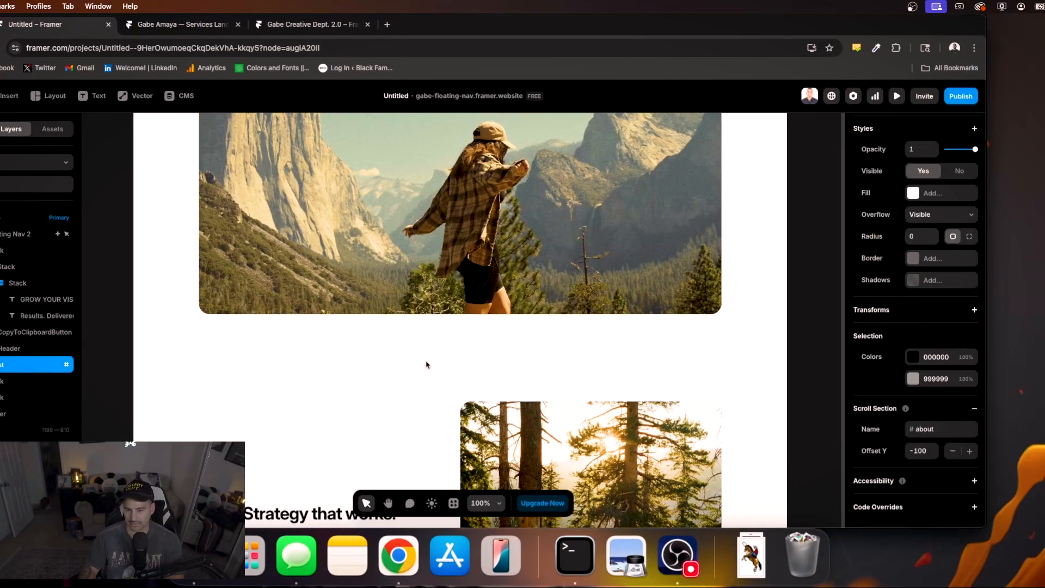
{"action": "scroll", "coordinate": [430, 364], "scroll_direction": "down", "scroll_amount": 3}
{"action": "scroll", "coordinate": [430, 365], "scroll_direction": "left", "scroll_amount": 2}
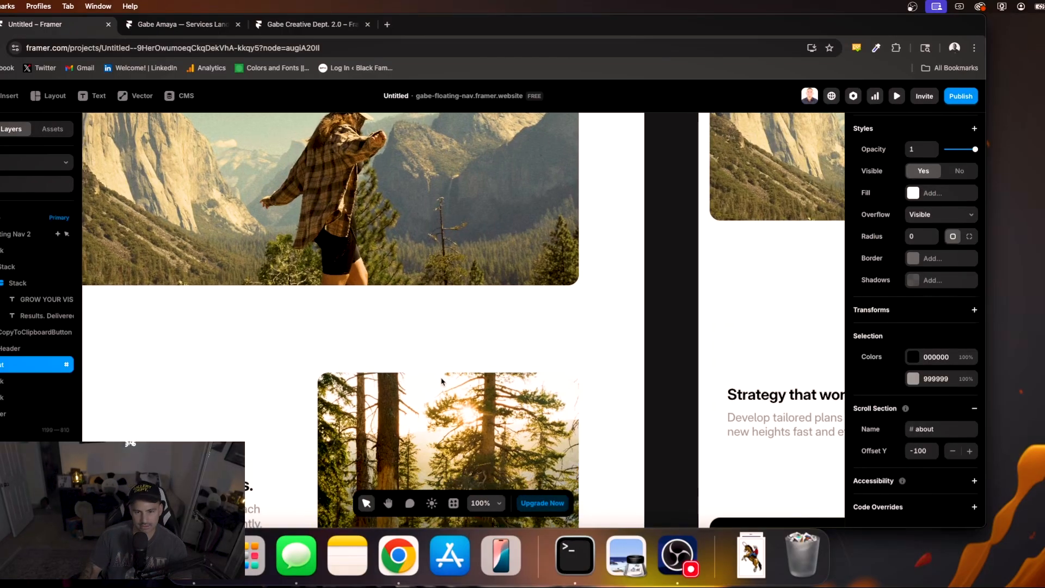
{"action": "scroll", "coordinate": [445, 382], "scroll_direction": "left", "scroll_amount": 2}
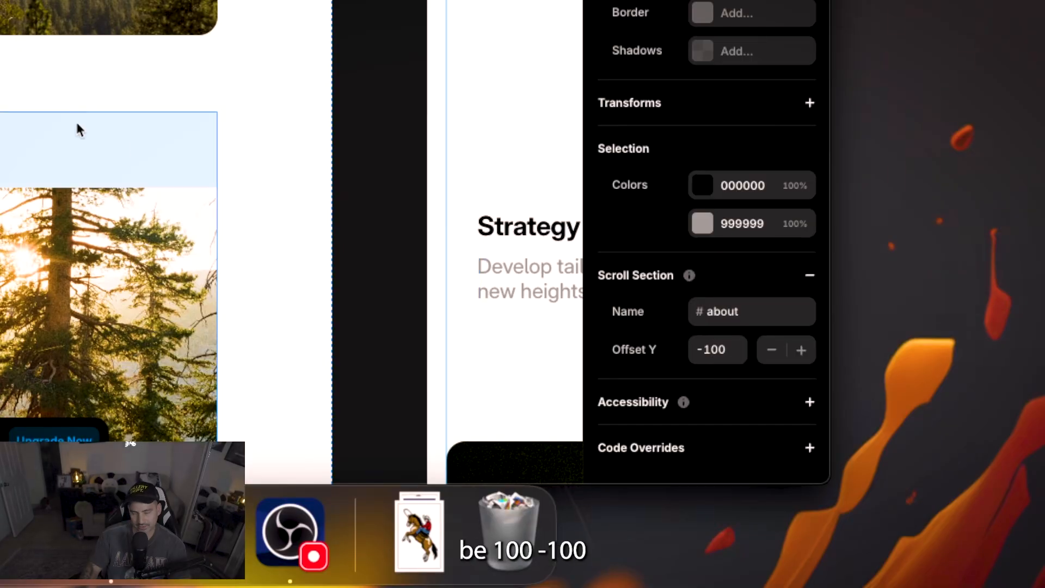
{"action": "scroll", "coordinate": [75, 126], "scroll_direction": "up", "scroll_amount": 2}
{"action": "scroll", "coordinate": [74, 125], "scroll_direction": "left", "scroll_amount": 2}
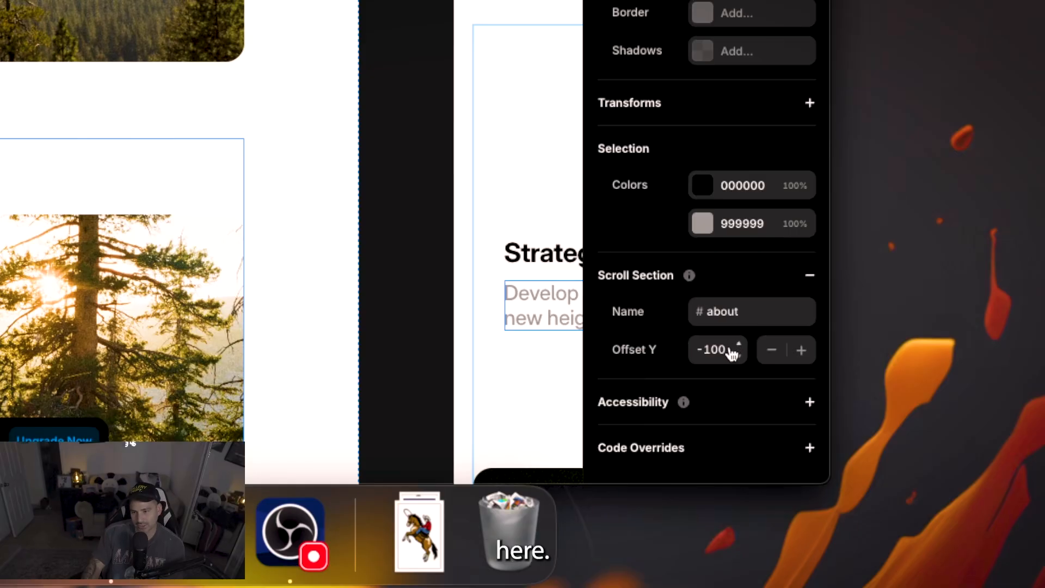
{"action": "type", "text": "0"}
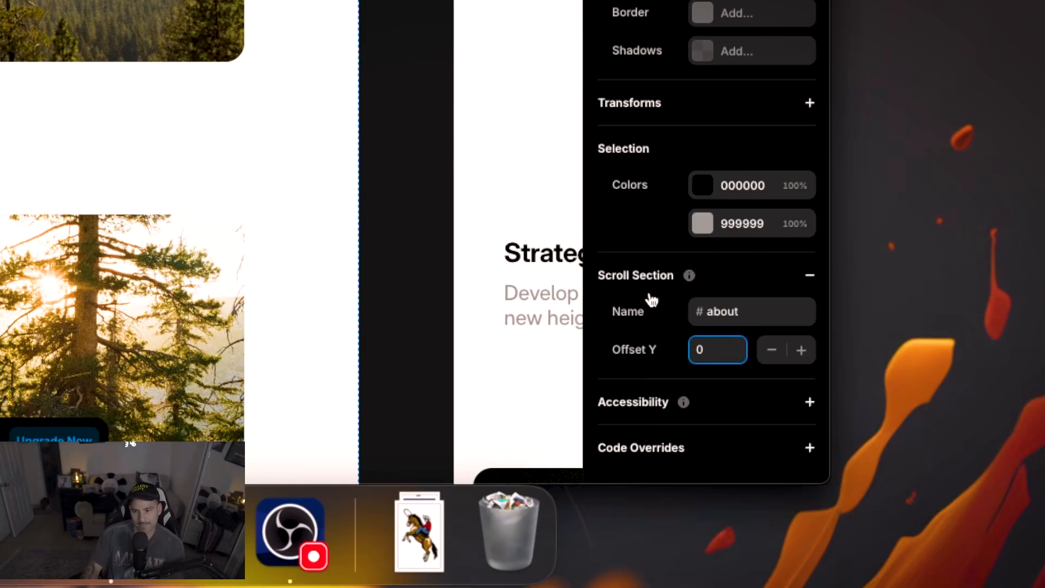
- Preview the page with the new section offset, scroll between the hero and "Seamless execution." to check the nav's entrance, and exit
{"action": "scroll", "coordinate": [164, 50], "scroll_direction": "up", "scroll_amount": 1}
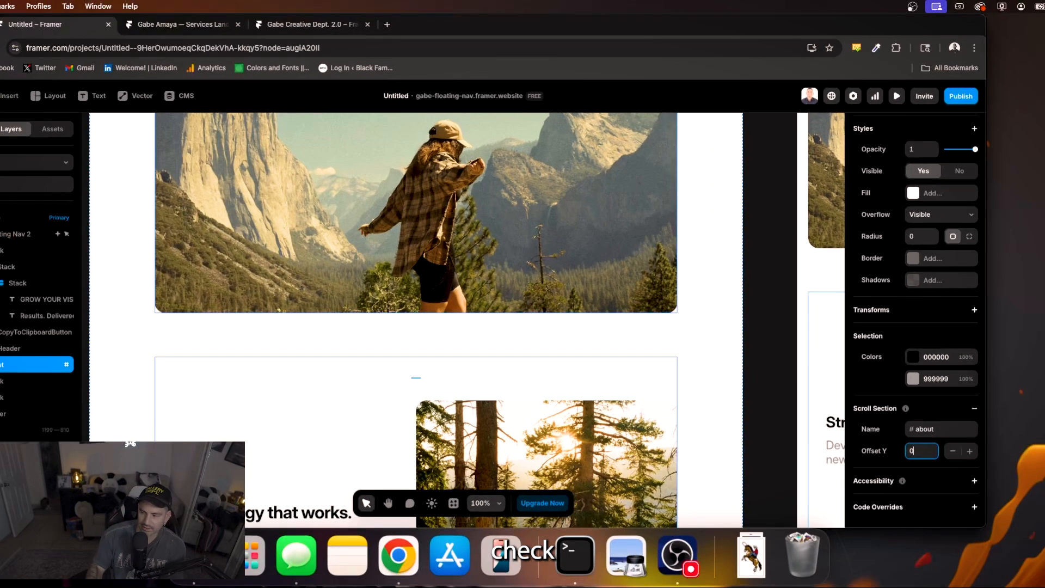
{"action": "scroll", "coordinate": [508, 307], "scroll_direction": "up", "scroll_amount": 5}
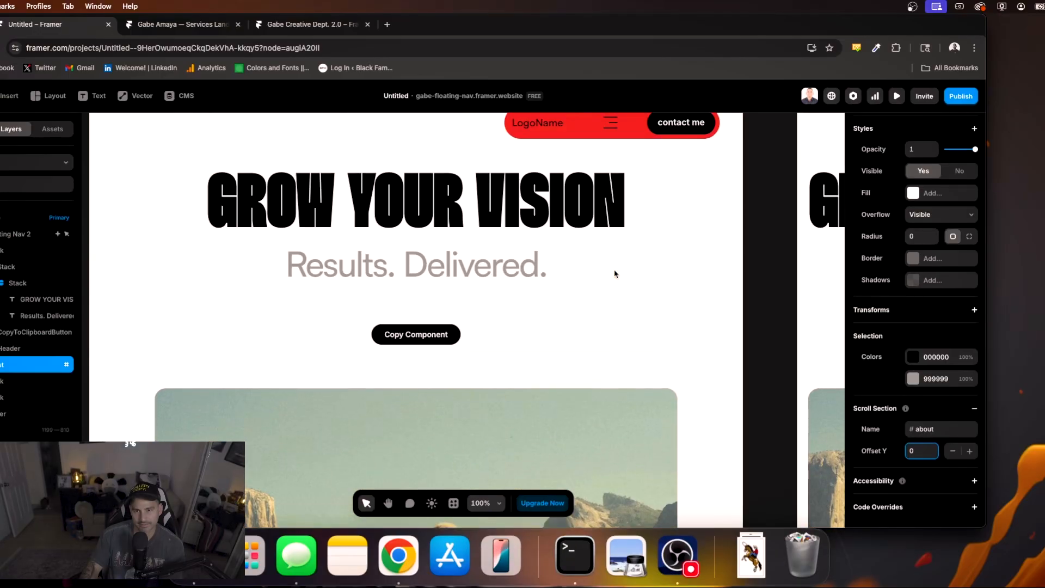
{"action": "left_click", "coordinate": [898, 99]}
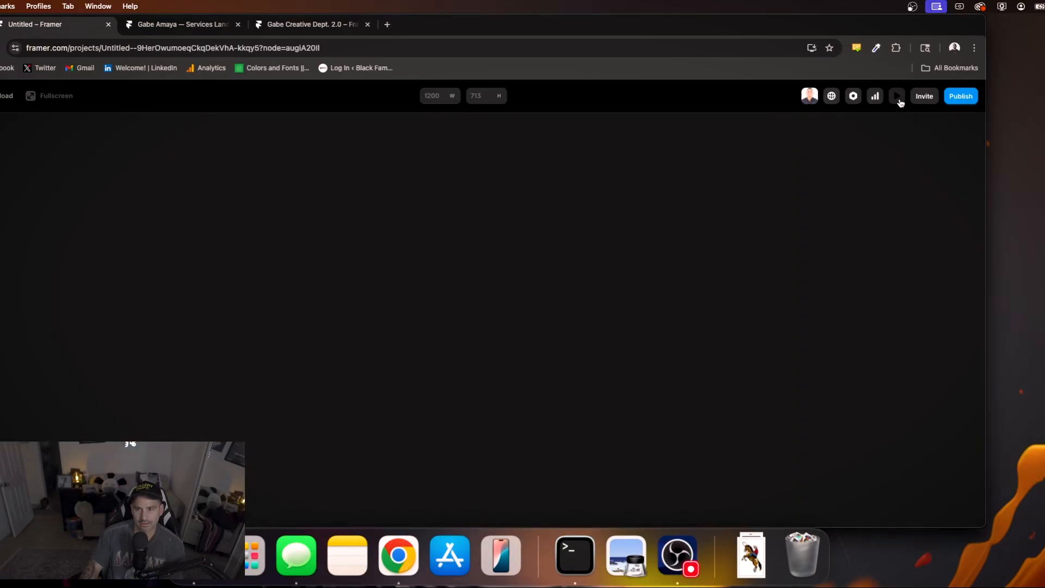
{"action": "scroll", "coordinate": [589, 271], "scroll_direction": "down", "scroll_amount": 5}
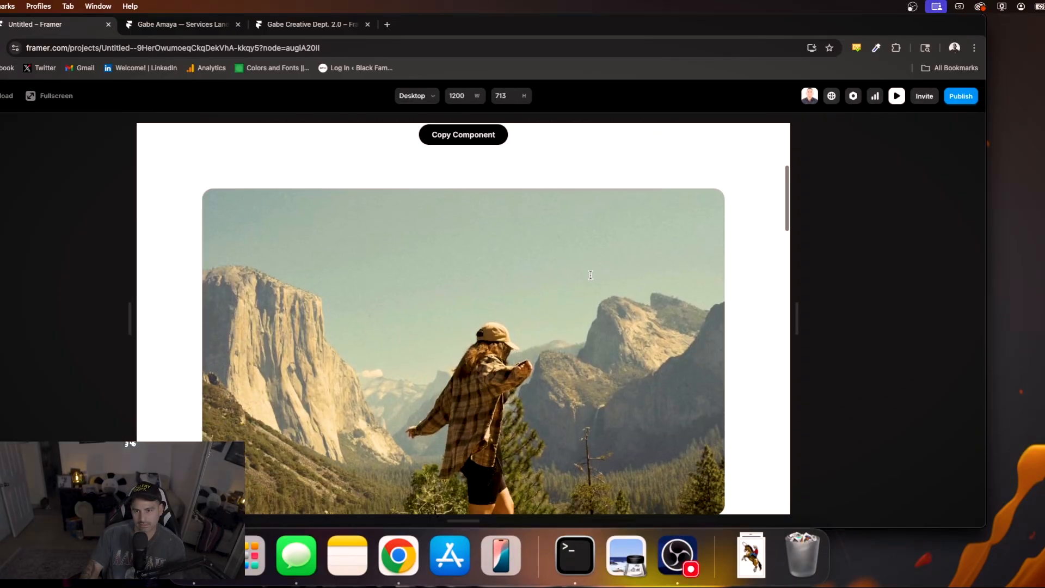
{"action": "scroll", "coordinate": [591, 275], "scroll_direction": "down", "scroll_amount": 10}
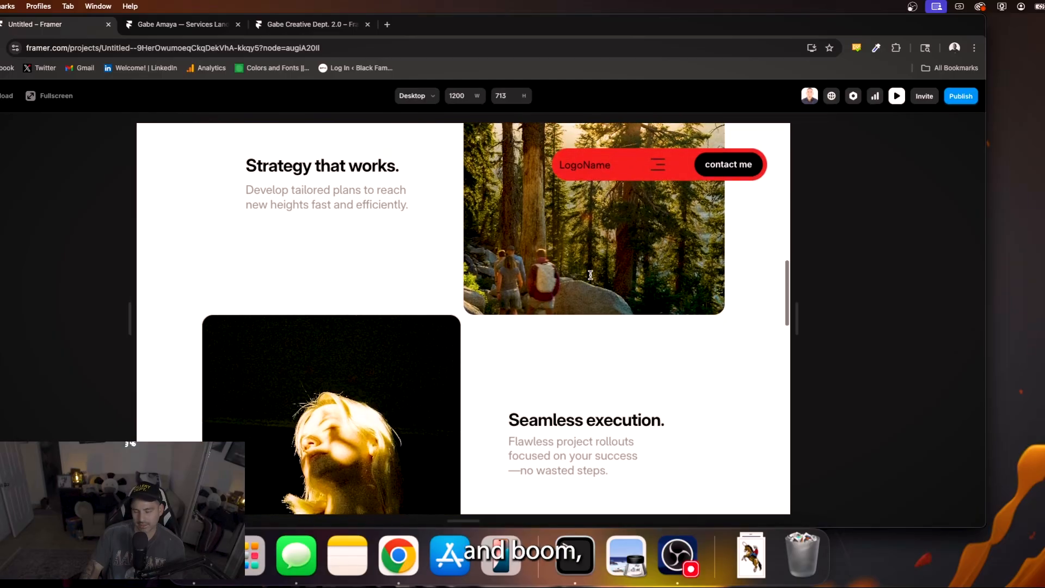
{"action": "scroll", "coordinate": [590, 275], "scroll_direction": "up", "scroll_amount": 15}
{"action": "scroll", "coordinate": [591, 275], "scroll_direction": "down", "scroll_amount": 4}
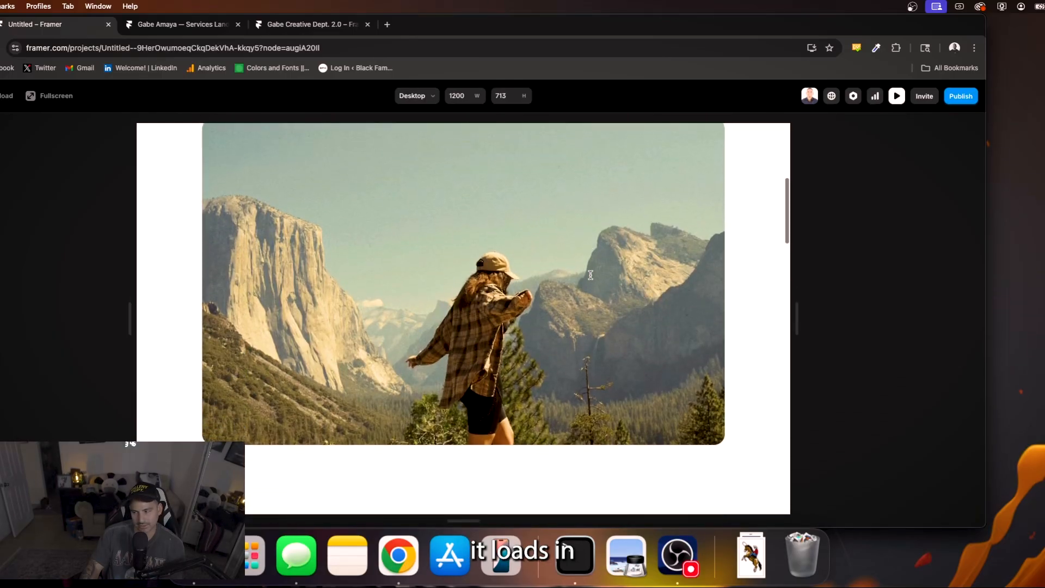
{"action": "scroll", "coordinate": [590, 275], "scroll_direction": "down", "scroll_amount": 10}
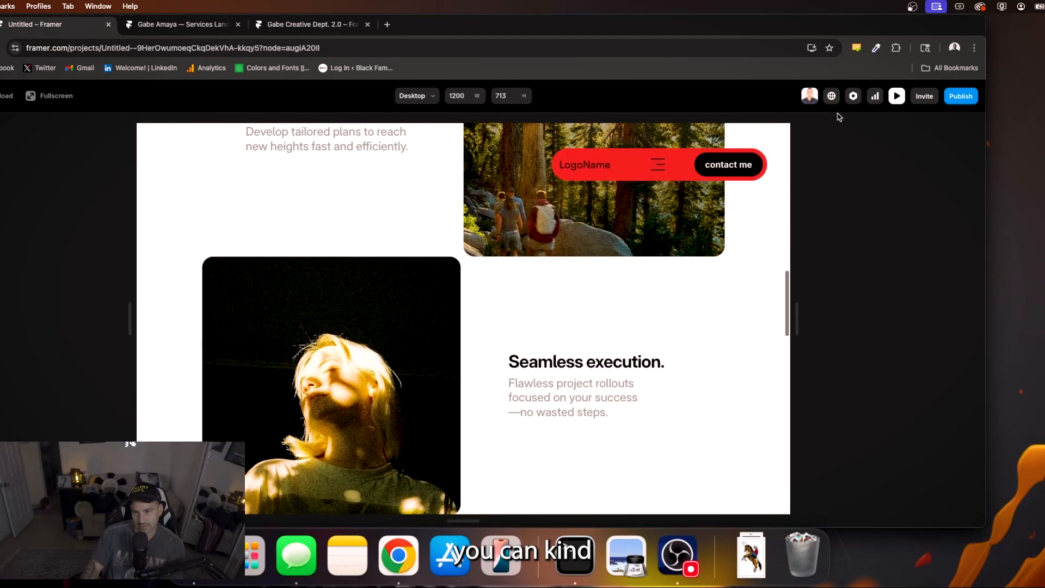
{"action": "left_click", "coordinate": [896, 96]}
- Exit the preview, select the floating nav, and review its scroll animation's trigger, section and viewport settings
{"action": "left_click", "coordinate": [693, 307]}
{"action": "scroll", "coordinate": [879, 463], "scroll_direction": "down", "scroll_amount": 1}
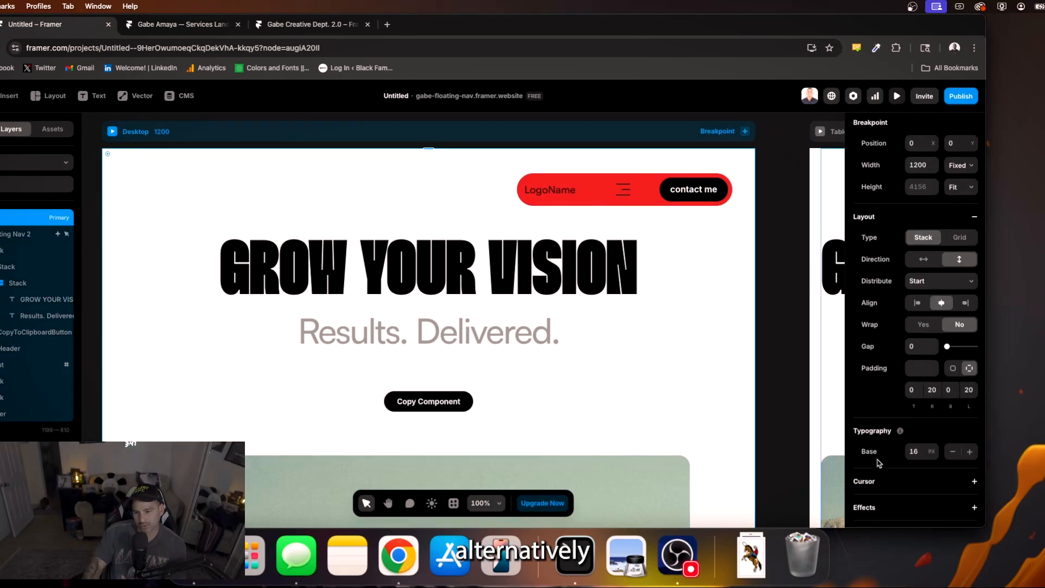
{"action": "scroll", "coordinate": [879, 463], "scroll_direction": "down", "scroll_amount": 3}
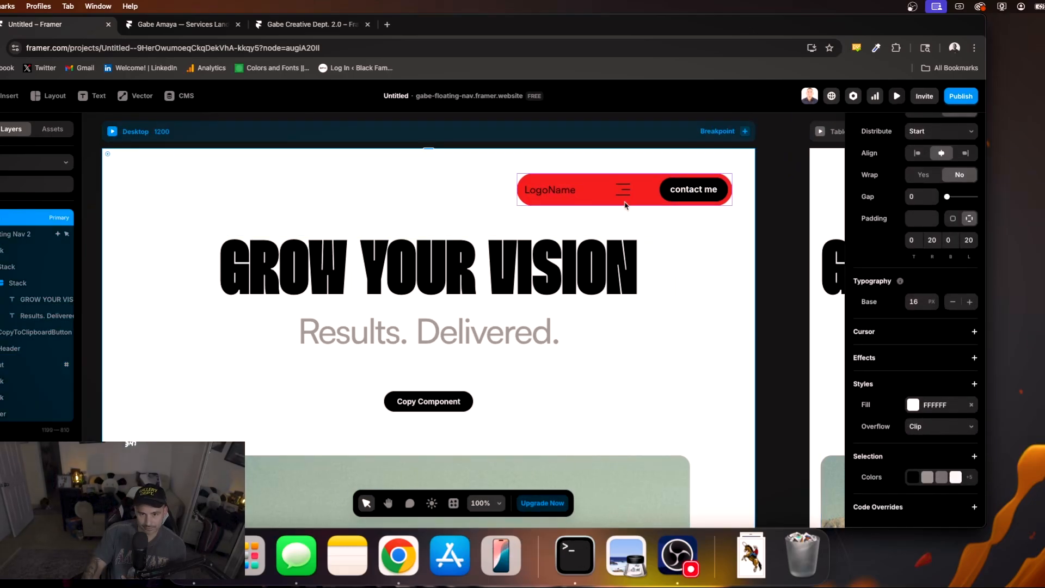
{"action": "left_click", "coordinate": [599, 195]}
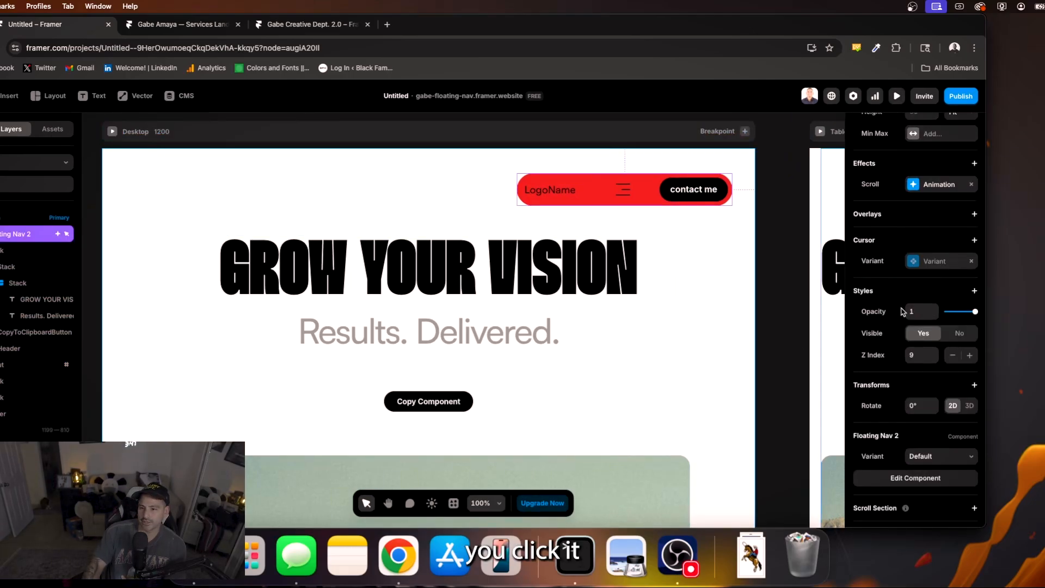
{"action": "scroll", "coordinate": [895, 332], "scroll_direction": "up", "scroll_amount": 2}
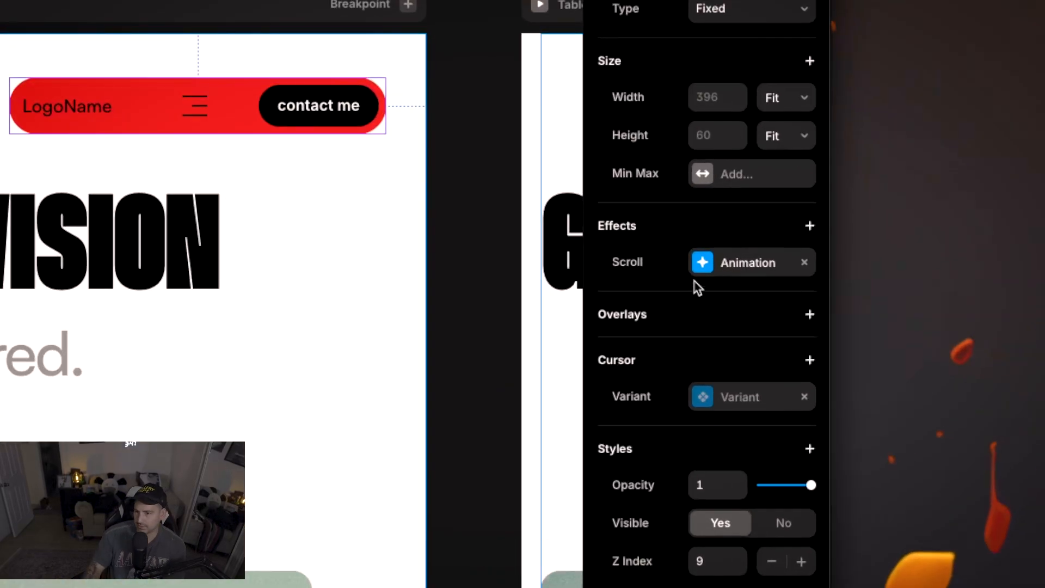
{"action": "left_click", "coordinate": [913, 280]}
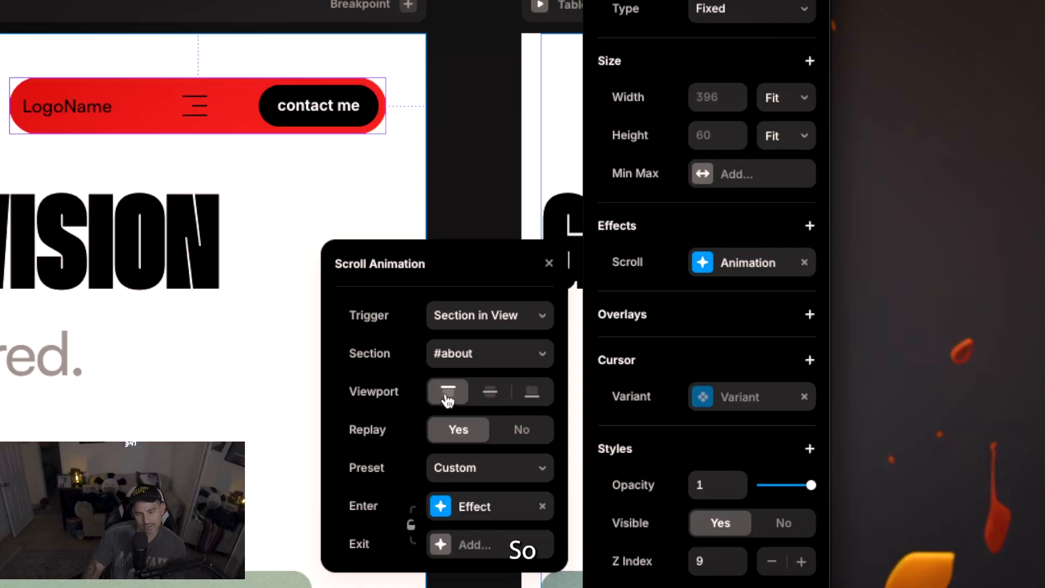
{"action": "left_click", "coordinate": [545, 265]}
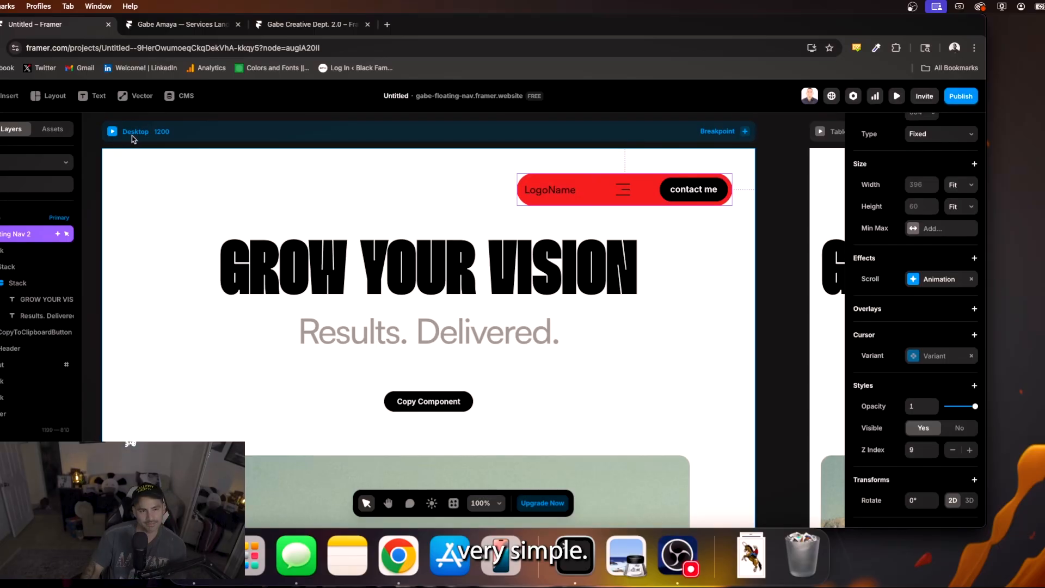
- Preview the desktop page and scroll down and back up to check the floating nav's scroll behaviour
{"action": "left_click", "coordinate": [132, 137]}
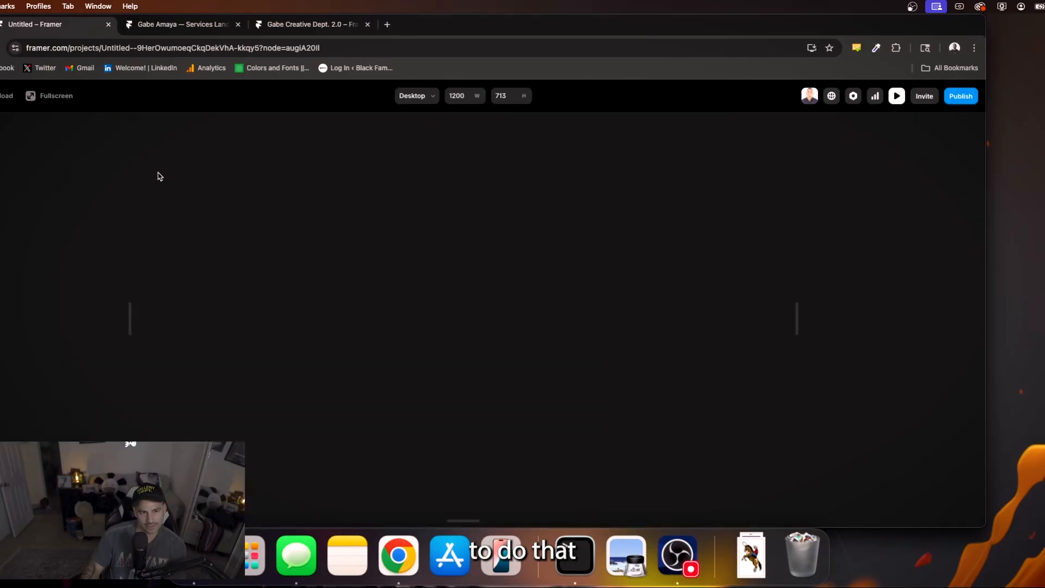
{"action": "scroll", "coordinate": [333, 263], "scroll_direction": "down", "scroll_amount": 2}
{"action": "scroll", "coordinate": [332, 262], "scroll_direction": "down", "scroll_amount": 10}
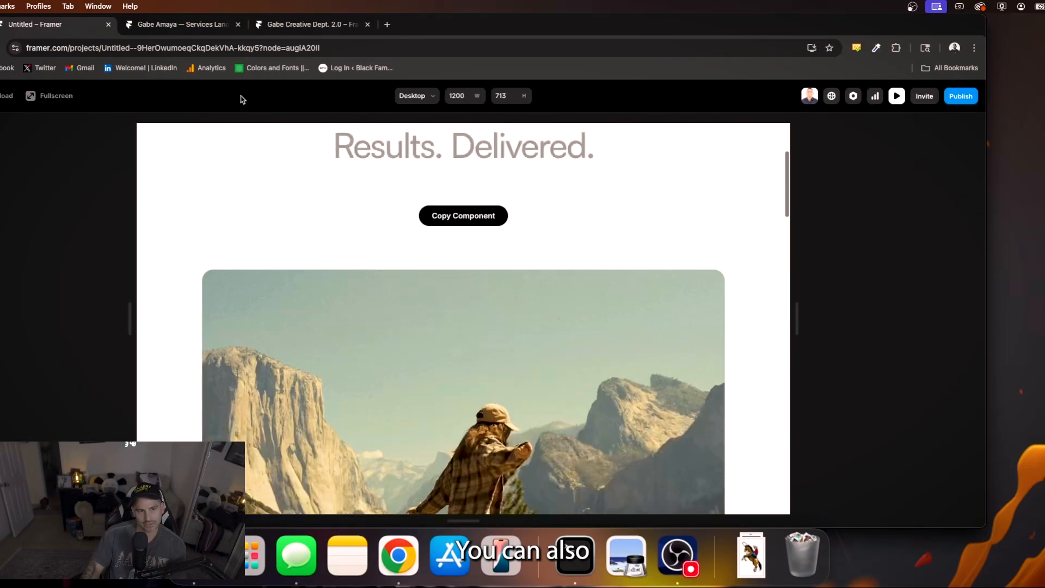
{"action": "scroll", "coordinate": [243, 101], "scroll_direction": "up", "scroll_amount": 3}
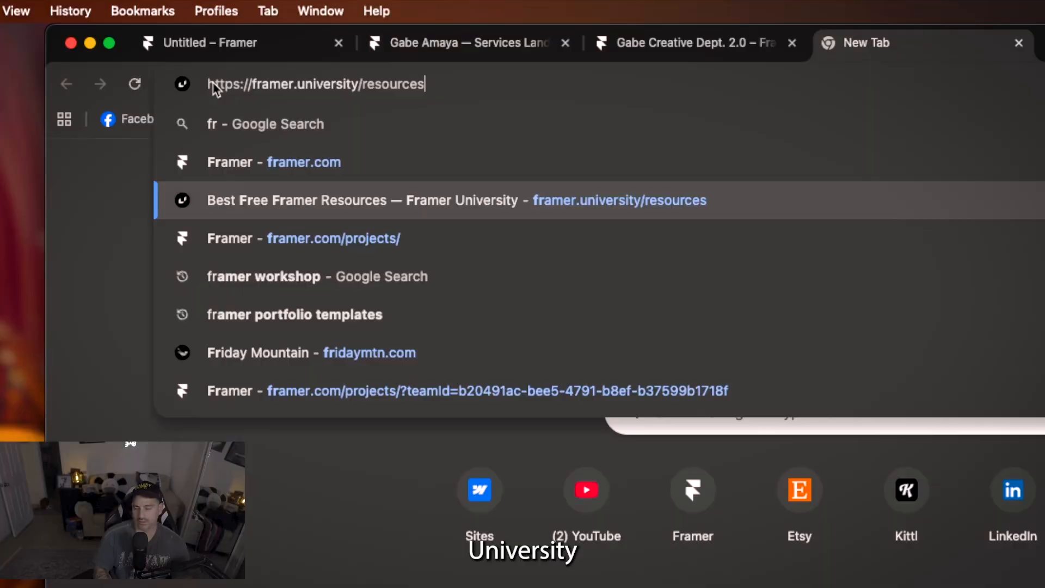
- Switch to framer.university/resources, search the resources for "floating nav", and open the Floating Navigation in Framer resource
{"action": "key", "text": "Return"}
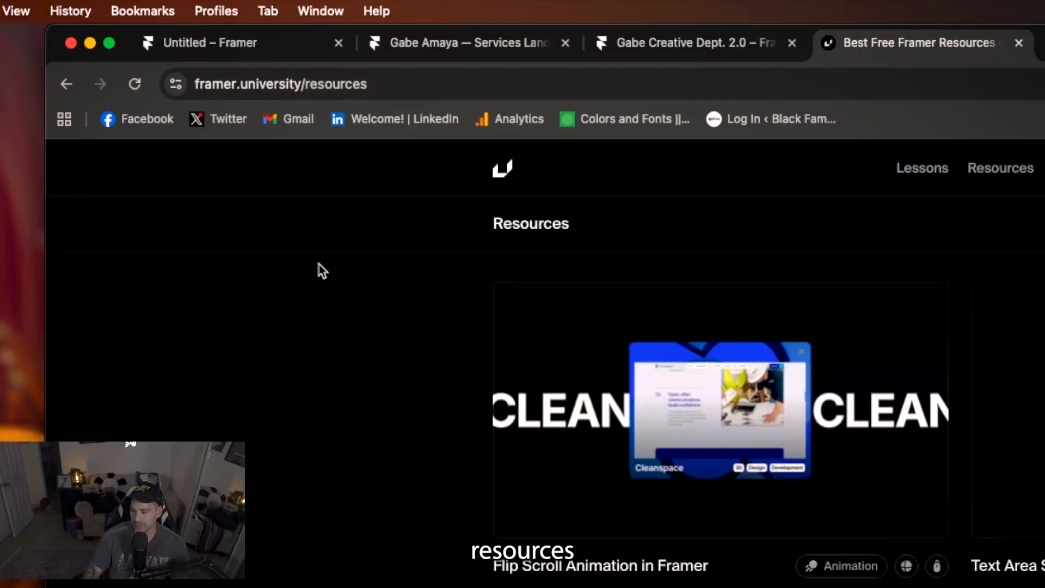
{"action": "left_click", "coordinate": [387, 214]}
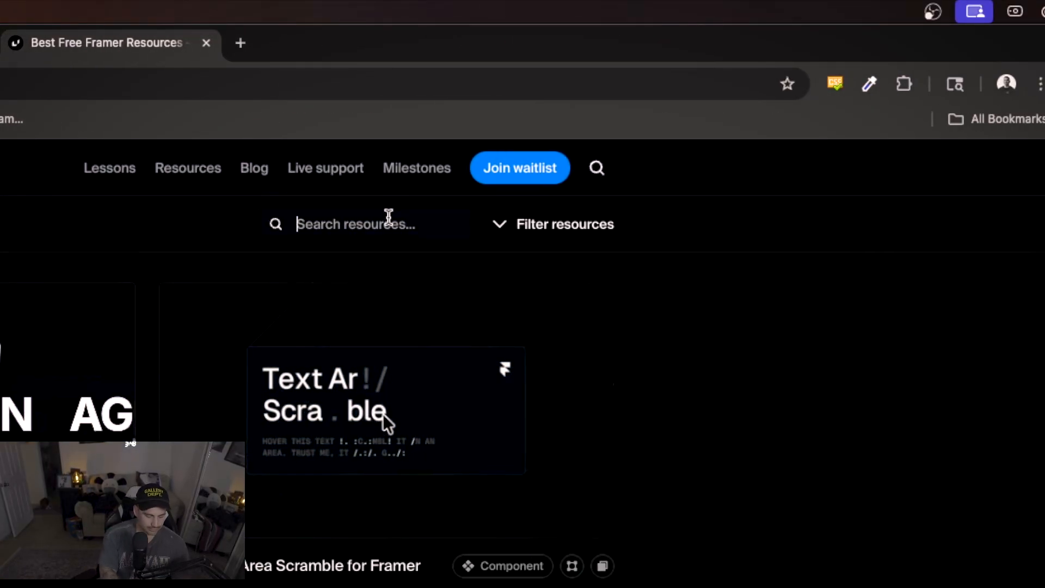
{"action": "type", "text": "floating"}
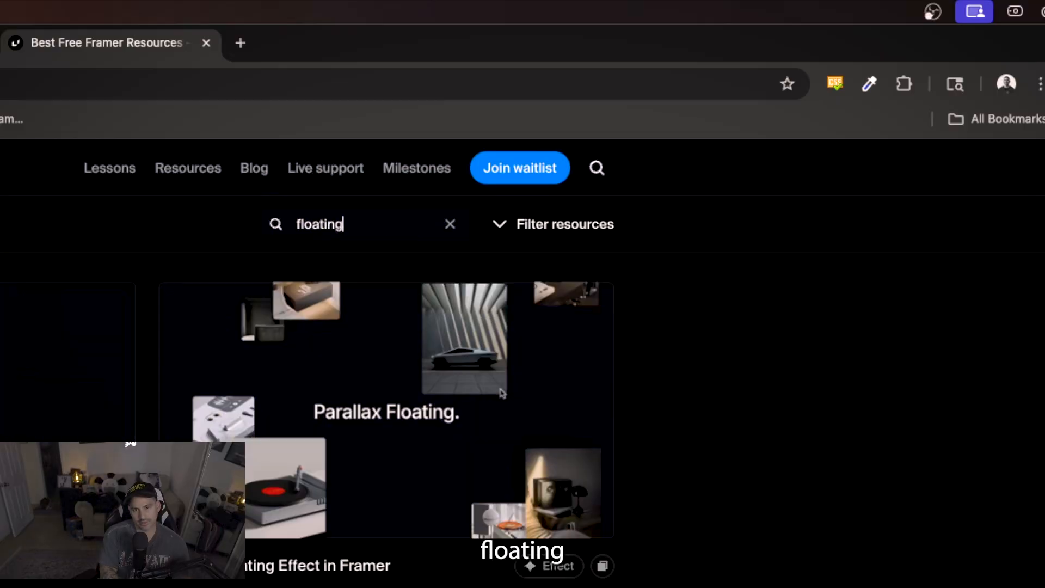
{"action": "type", "text": " nav"}
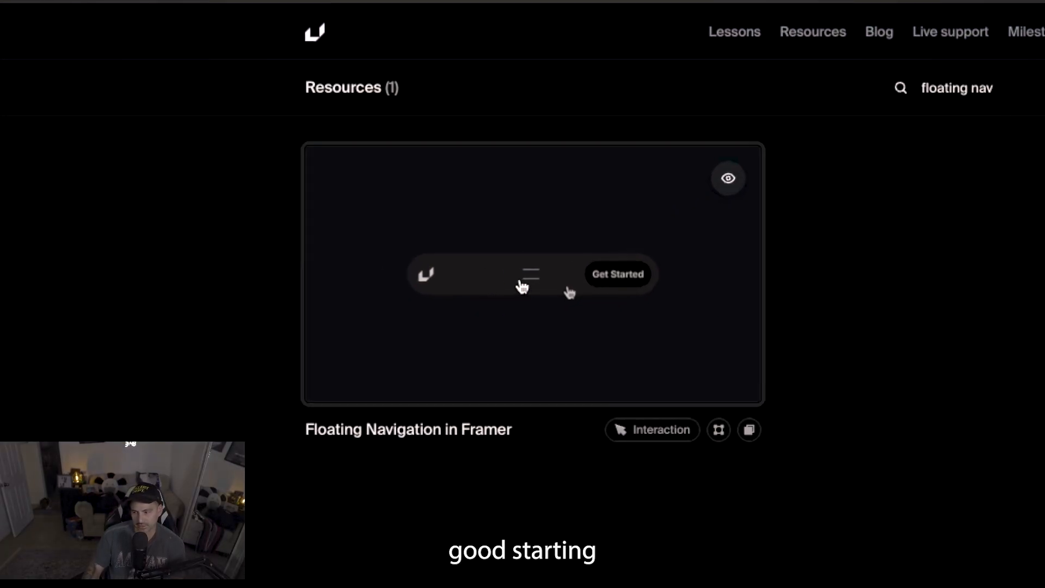
{"action": "left_click", "coordinate": [521, 293]}
- Read through the Floating Navigation in Framer page, including its About the resource section, and return to its introduction
{"action": "scroll", "coordinate": [1003, 404], "scroll_direction": "down", "scroll_amount": 5}
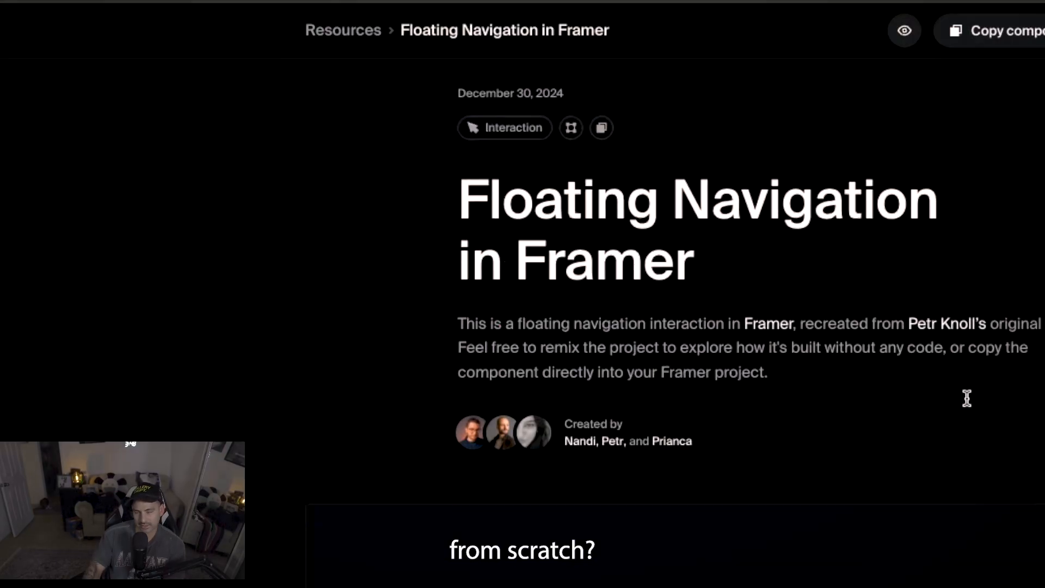
{"action": "scroll", "coordinate": [898, 391], "scroll_direction": "down", "scroll_amount": 8}
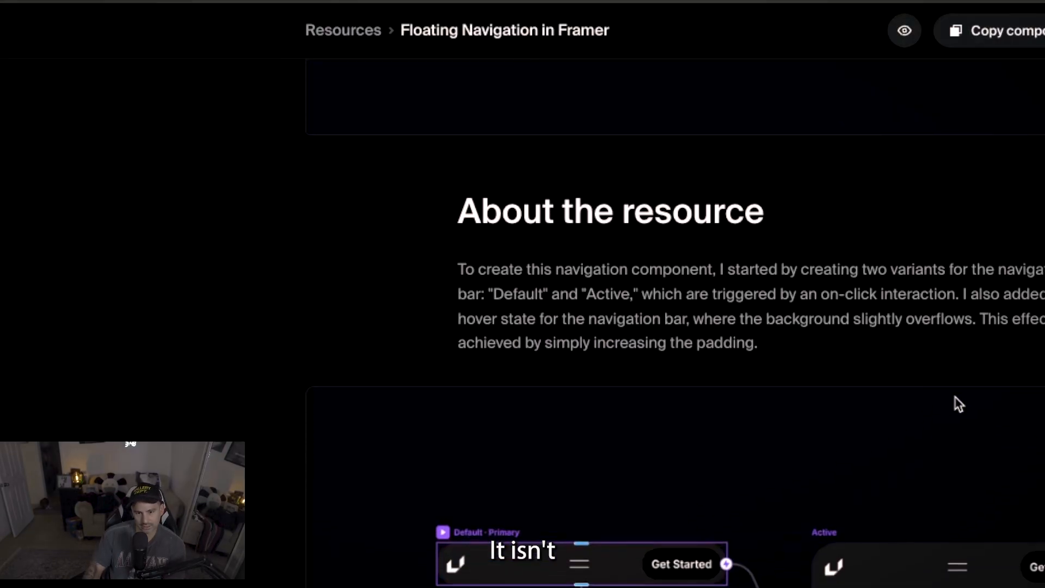
{"action": "scroll", "coordinate": [876, 343], "scroll_direction": "up", "scroll_amount": 10}
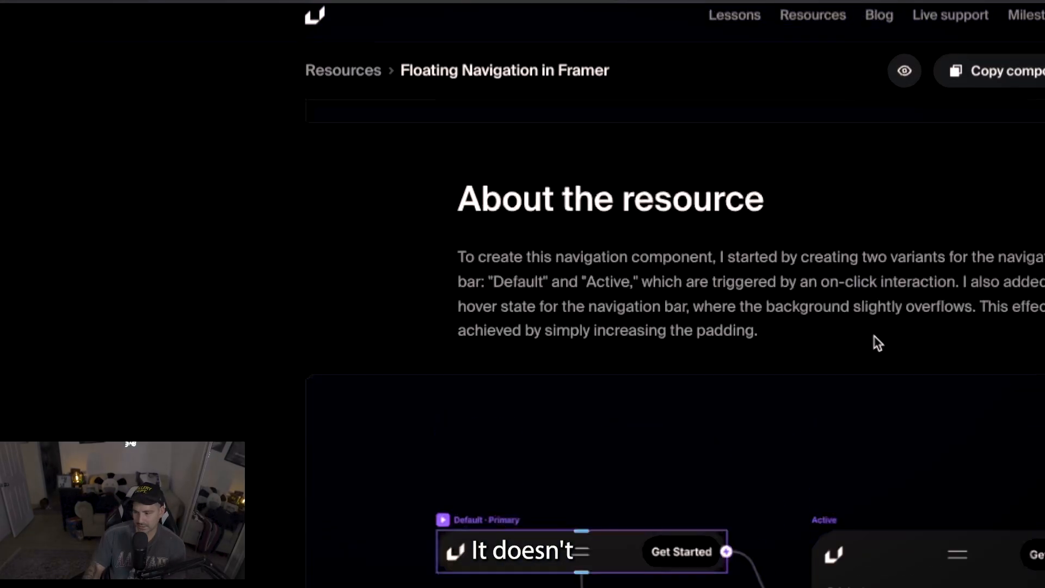
{"action": "scroll", "coordinate": [877, 343], "scroll_direction": "up", "scroll_amount": 1}
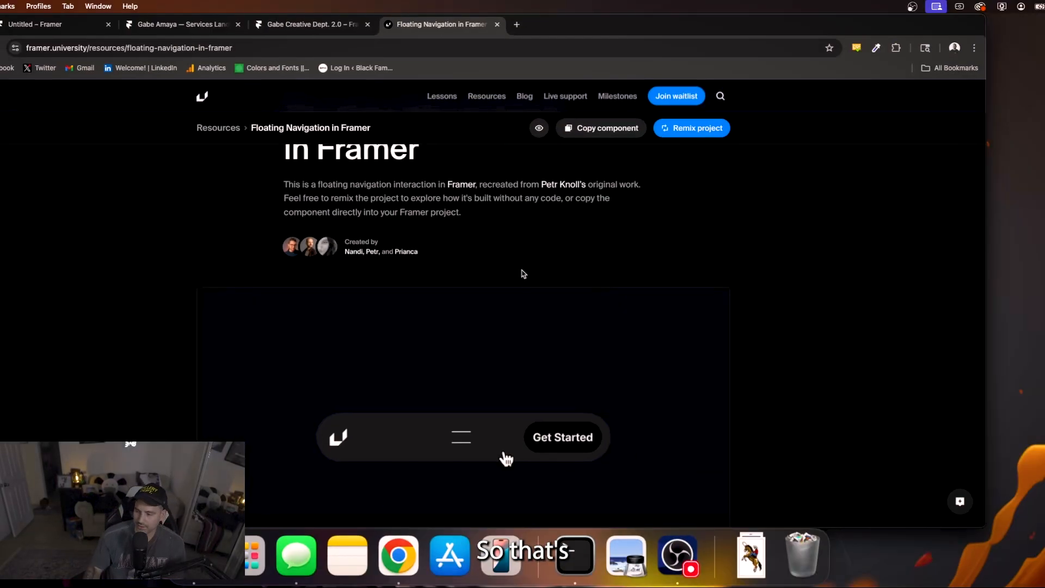
{"action": "scroll", "coordinate": [544, 288], "scroll_direction": "up", "scroll_amount": 3}
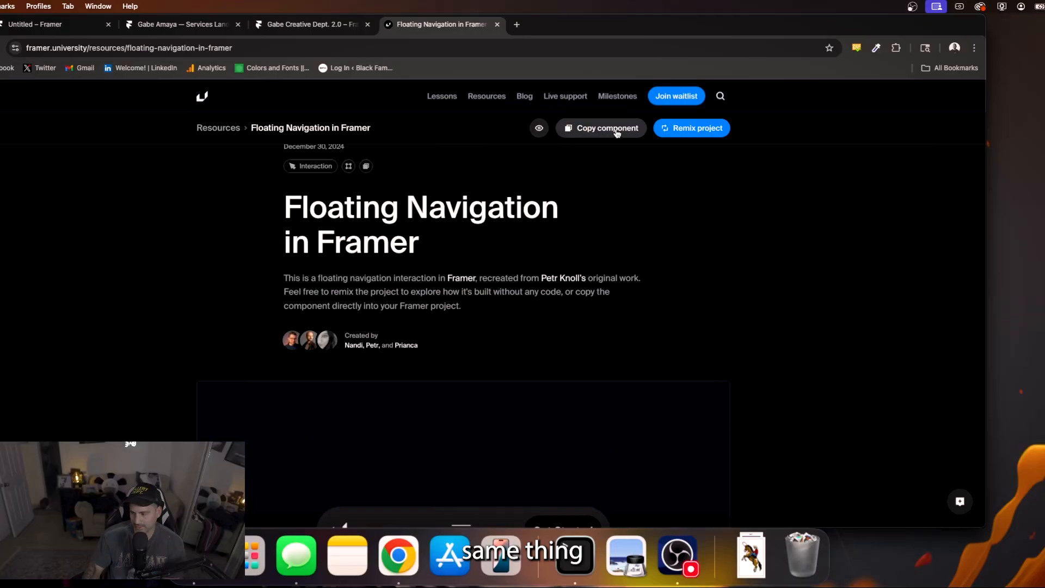